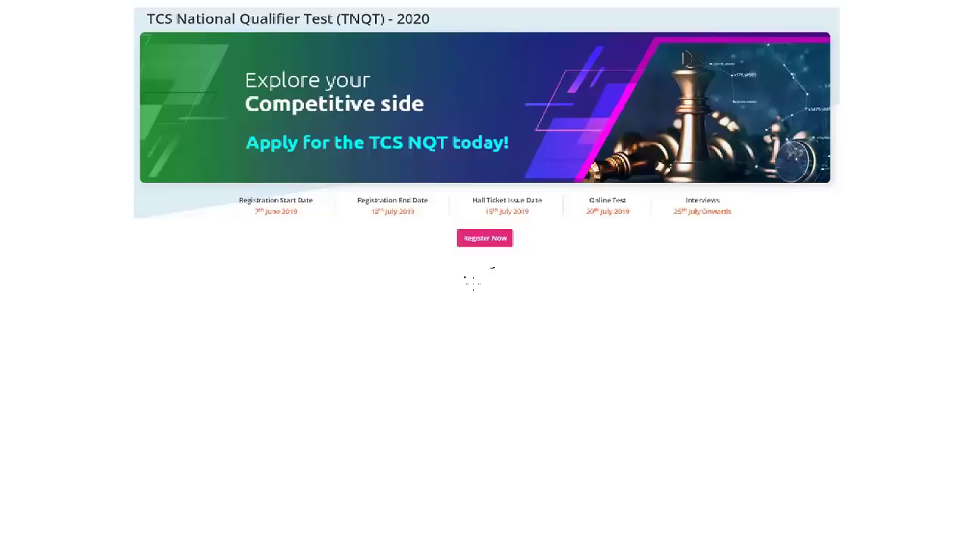
Handwrite NQT under the banner, with Ninja and Digital written below it
mouse_move(474, 264)
left_mouse_down()
mouse_move(493, 284)
mouse_move(496, 265)
mouse_move(510, 292)
left_mouse_up()
left_click_drag(523, 260, 542, 256)
left_click_drag(533, 258, 538, 284)
mouse_move(345, 379)
left_mouse_down()
mouse_move(369, 354)
mouse_move(374, 371)
mouse_move(393, 353)
mouse_move(402, 374)
mouse_move(407, 353)
left_mouse_up()
left_click(383, 340)
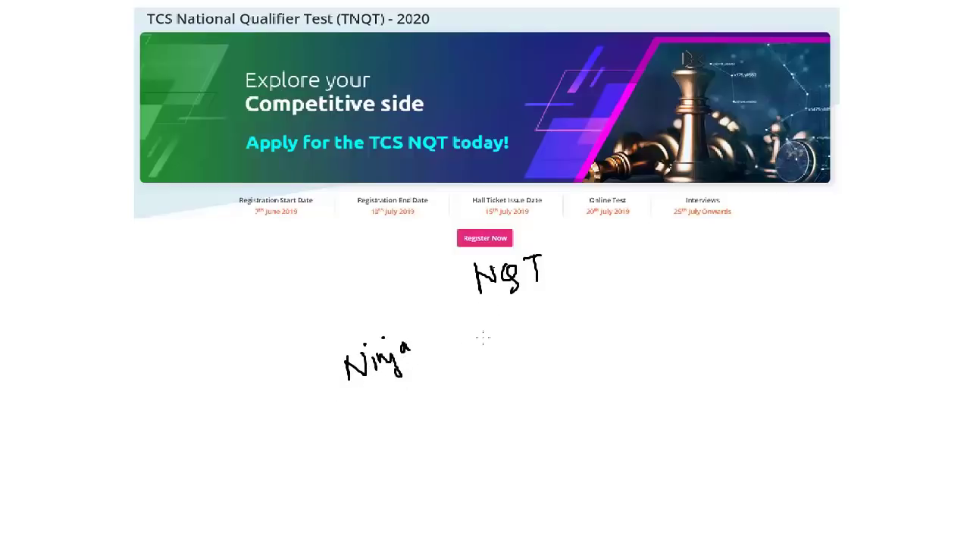
left_click_drag(499, 321, 502, 344)
mouse_move(514, 334)
left_mouse_down()
mouse_move(516, 344)
mouse_move(531, 328)
mouse_move(532, 355)
mouse_move(553, 318)
mouse_move(575, 314)
mouse_move(581, 329)
left_mouse_up()
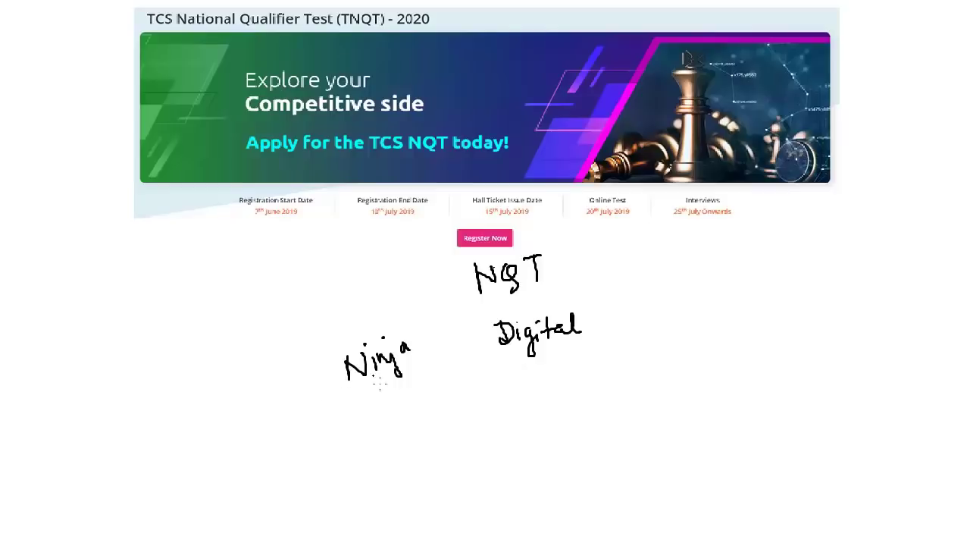
Double-underline Ninja and Digital, then write 3.5 under Ninja and 7 under Digital
left_click_drag(353, 386, 410, 372)
left_click_drag(355, 391, 404, 385)
left_click_drag(506, 356, 578, 351)
left_click_drag(517, 370, 567, 361)
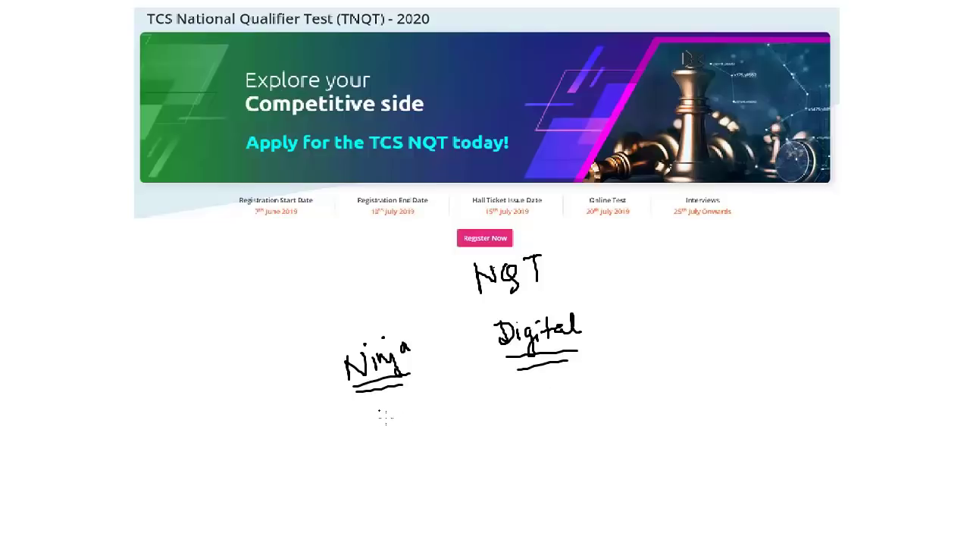
mouse_move(375, 408)
left_mouse_down()
mouse_move(385, 417)
mouse_move(377, 429)
mouse_move(414, 421)
mouse_move(406, 428)
left_mouse_up()
left_click(397, 419)
left_click_drag(408, 405, 417, 403)
left_click_drag(533, 382, 543, 396)
Circle Ninja, tick Digital, and draw an arrow from Ninja toward Digital
mouse_move(411, 328)
left_mouse_down()
mouse_move(413, 374)
mouse_move(422, 324)
left_mouse_up()
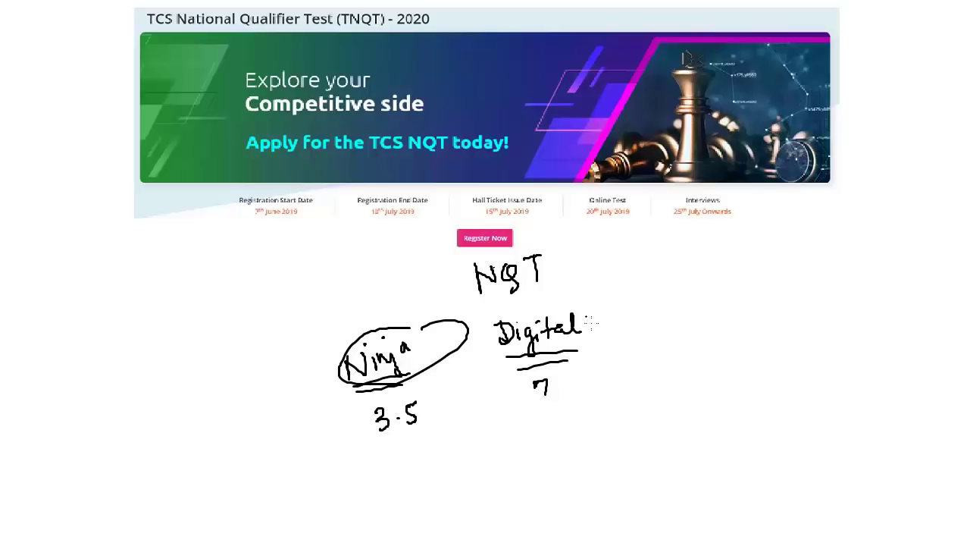
mouse_move(582, 317)
left_mouse_down()
mouse_move(584, 325)
mouse_move(604, 307)
left_mouse_up()
mouse_move(427, 374)
left_mouse_down()
mouse_move(477, 365)
mouse_move(468, 376)
left_mouse_up()
left_click_drag(593, 331, 620, 334)
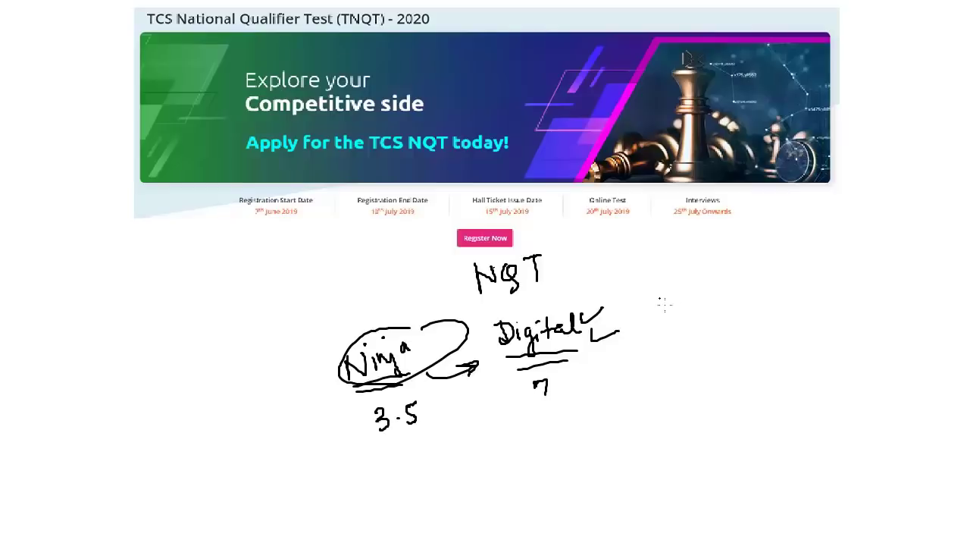
Write Ninja over Digital on the right and enclose the pair in brackets
mouse_move(659, 317)
left_mouse_down()
mouse_move(676, 296)
mouse_move(682, 317)
mouse_move(701, 315)
mouse_move(710, 297)
mouse_move(712, 309)
left_mouse_up()
left_click_drag(667, 341, 667, 358)
mouse_move(661, 341)
left_mouse_down()
mouse_move(670, 360)
mouse_move(678, 352)
mouse_move(691, 363)
mouse_move(708, 347)
left_mouse_up()
left_click(678, 339)
left_click_drag(703, 338, 713, 347)
left_click_drag(718, 326, 722, 346)
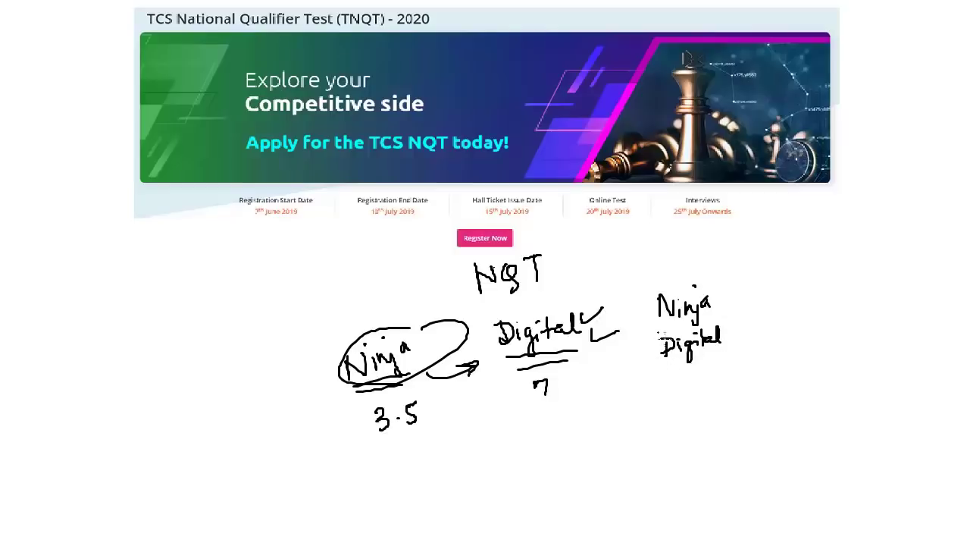
left_click_drag(658, 306, 662, 345)
mouse_move(715, 300)
left_mouse_down()
mouse_move(728, 302)
mouse_move(721, 350)
left_mouse_up()
Clear the old ink, then write the date 20/7/19 and a double-underlined 6th
key("e")
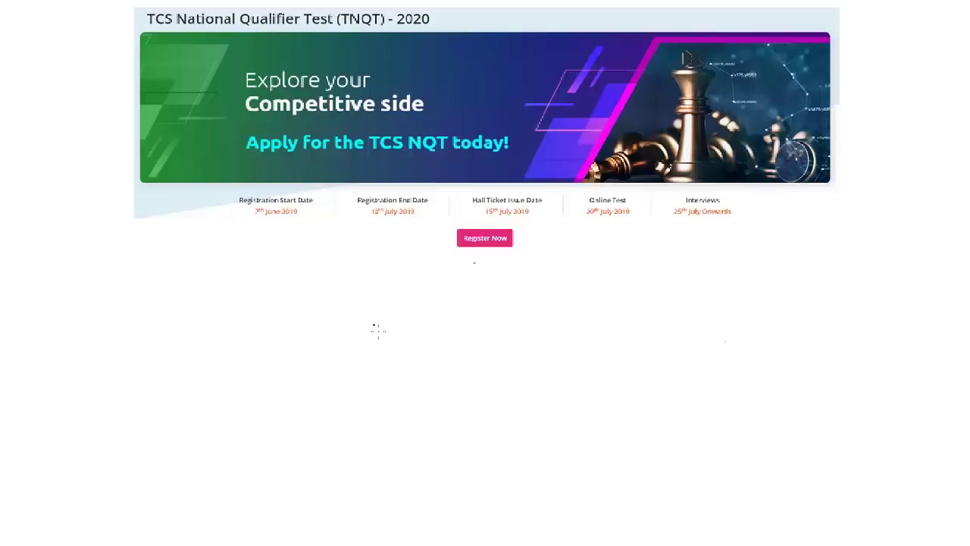
mouse_move(358, 331)
left_mouse_down()
mouse_move(369, 348)
mouse_move(377, 338)
mouse_move(387, 361)
mouse_move(414, 332)
mouse_move(410, 348)
left_mouse_up()
mouse_move(429, 321)
left_mouse_down()
mouse_move(424, 357)
mouse_move(435, 347)
mouse_move(449, 356)
mouse_move(506, 325)
mouse_move(500, 335)
left_mouse_up()
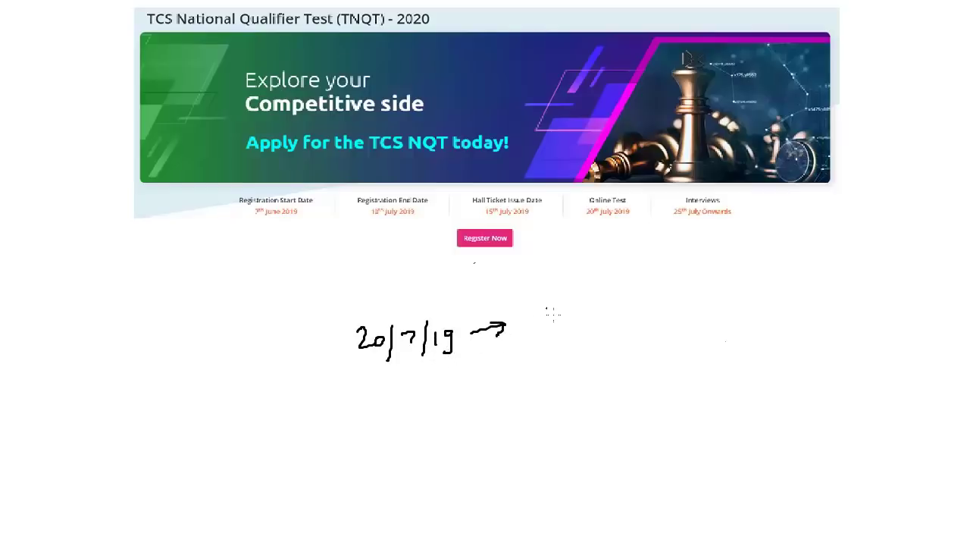
mouse_move(549, 298)
left_mouse_down()
mouse_move(542, 319)
mouse_move(558, 311)
mouse_move(584, 323)
left_mouse_up()
left_click_drag(553, 331, 582, 329)
Link the date to 6th with a curved connector, then wipe the page clean
left_click_drag(444, 370, 476, 388)
left_click_drag(542, 357, 524, 389)
key("e")
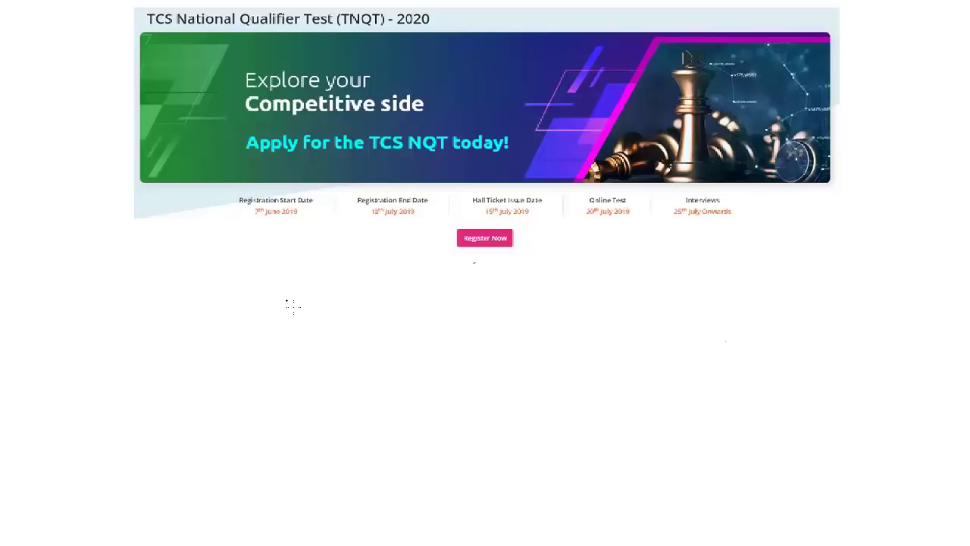
Write and circle Ninja and Digital, then write NQT-2020 with two branches below it
mouse_move(287, 297)
left_mouse_down()
mouse_move(288, 324)
mouse_move(308, 299)
mouse_move(334, 329)
mouse_move(347, 311)
mouse_move(415, 305)
mouse_move(426, 318)
mouse_move(452, 288)
mouse_move(457, 307)
left_mouse_up()
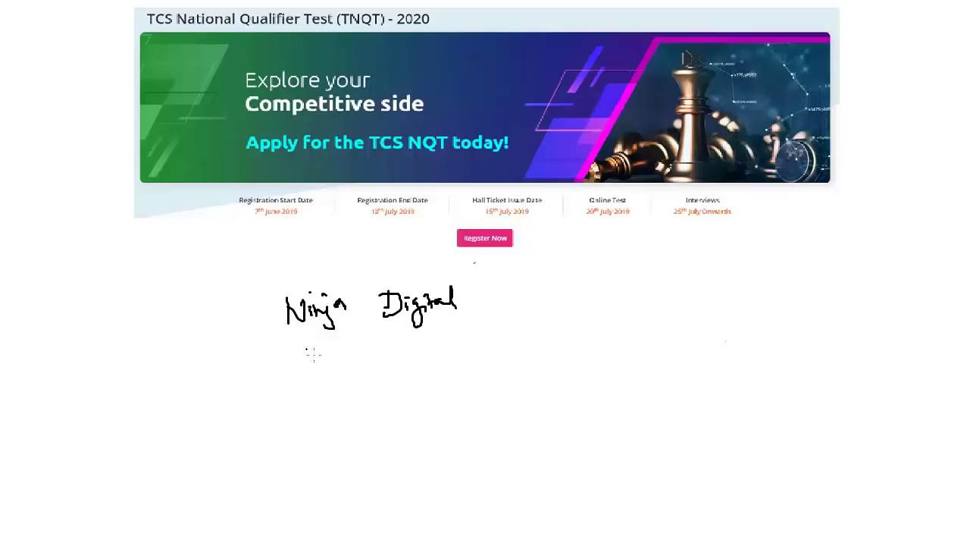
mouse_move(297, 340)
left_mouse_down()
mouse_move(313, 286)
mouse_move(304, 341)
left_mouse_up()
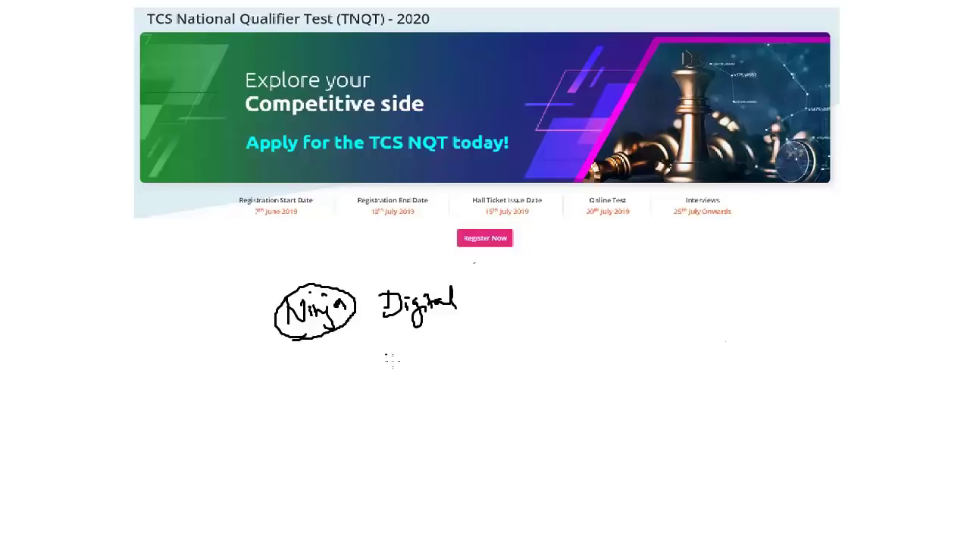
mouse_move(388, 333)
left_mouse_down()
mouse_move(389, 281)
mouse_move(409, 333)
left_mouse_up()
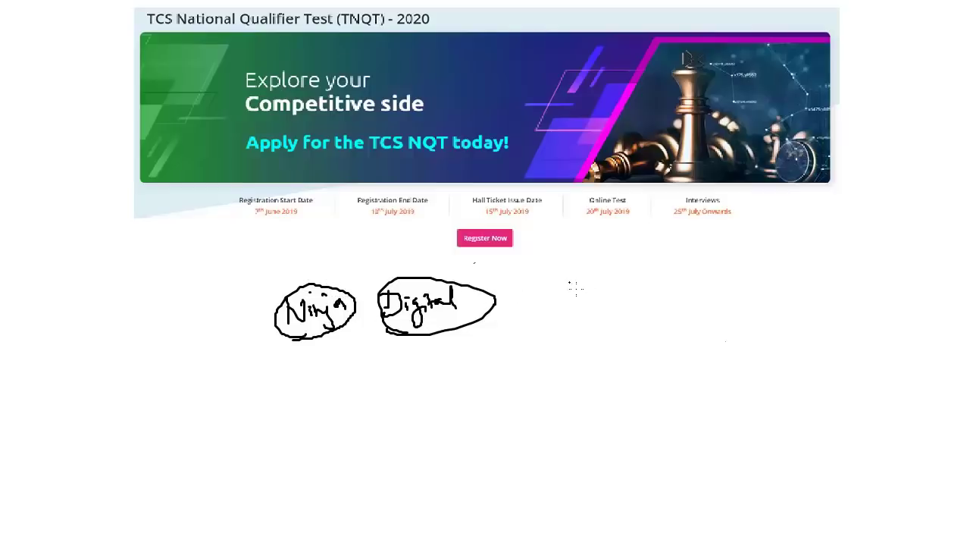
mouse_move(567, 302)
left_mouse_down()
mouse_move(589, 279)
mouse_move(616, 305)
mouse_move(618, 280)
mouse_move(611, 300)
left_mouse_up()
left_click_drag(627, 288, 691, 300)
left_click_drag(701, 287, 699, 288)
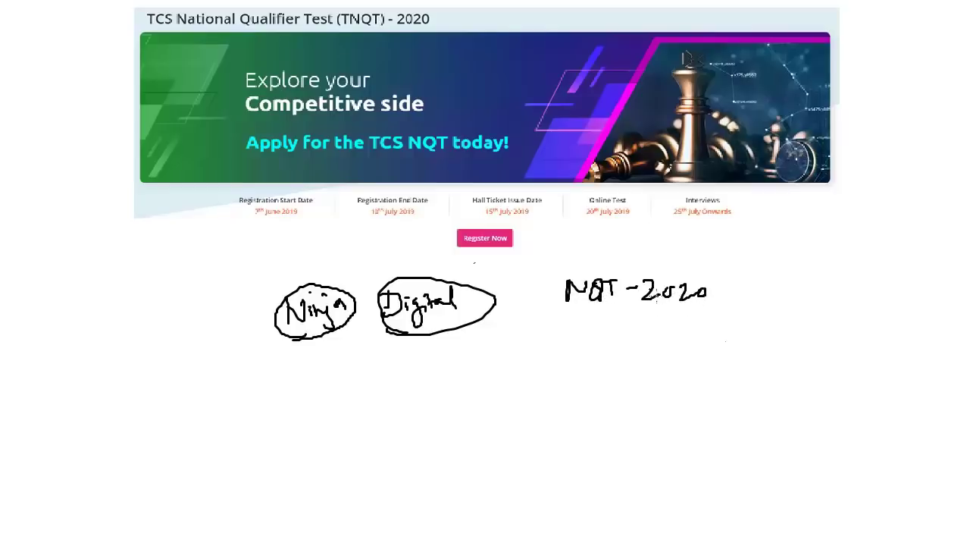
mouse_move(602, 314)
left_mouse_down()
mouse_move(526, 372)
mouse_move(696, 374)
left_mouse_up()
Write Ninja and Digital under the two branches and circle both
mouse_move(490, 412)
left_mouse_down()
mouse_move(512, 390)
mouse_move(520, 410)
mouse_move(542, 403)
mouse_move(540, 412)
left_mouse_up()
left_click_drag(557, 393, 553, 402)
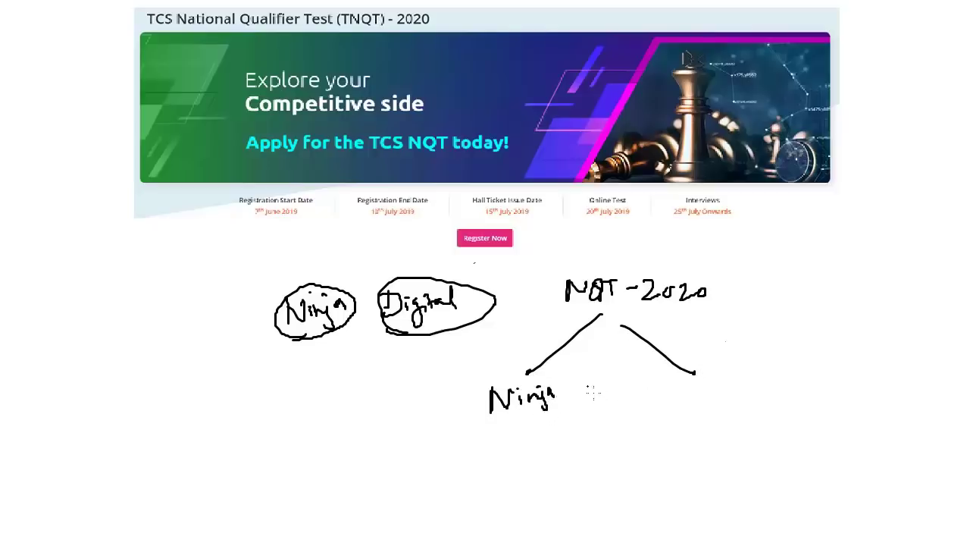
mouse_move(646, 383)
left_mouse_down()
mouse_move(685, 417)
mouse_move(702, 407)
left_mouse_up()
left_click_drag(697, 396, 721, 403)
left_click_drag(723, 384, 729, 401)
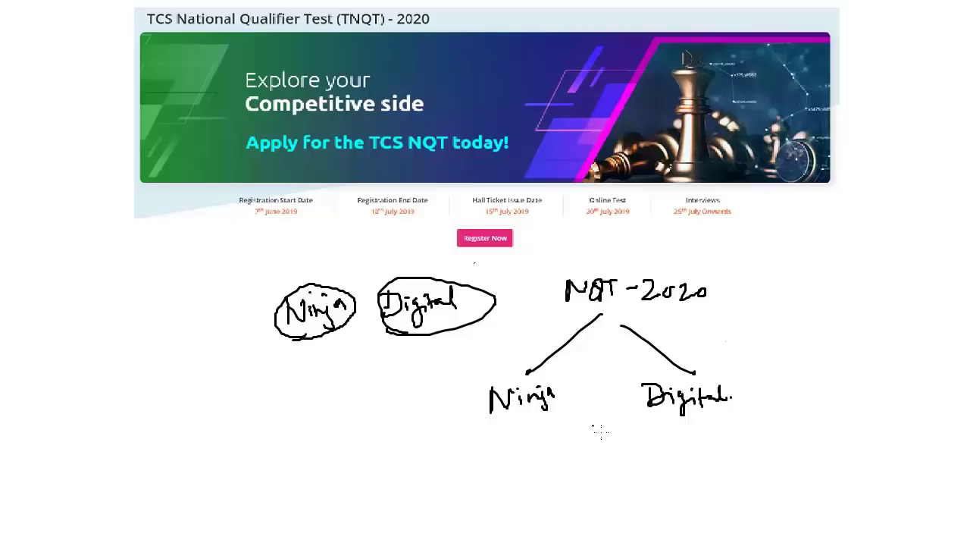
mouse_move(658, 423)
left_mouse_down()
mouse_move(667, 424)
mouse_move(628, 388)
mouse_move(645, 422)
left_mouse_up()
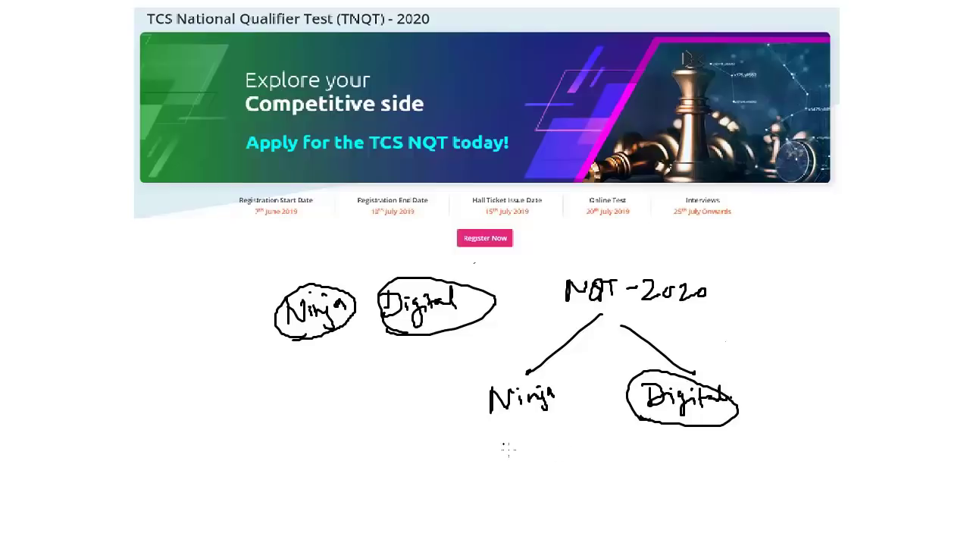
mouse_move(494, 437)
left_mouse_down()
mouse_move(576, 426)
mouse_move(466, 440)
mouse_move(499, 438)
left_mouse_up()
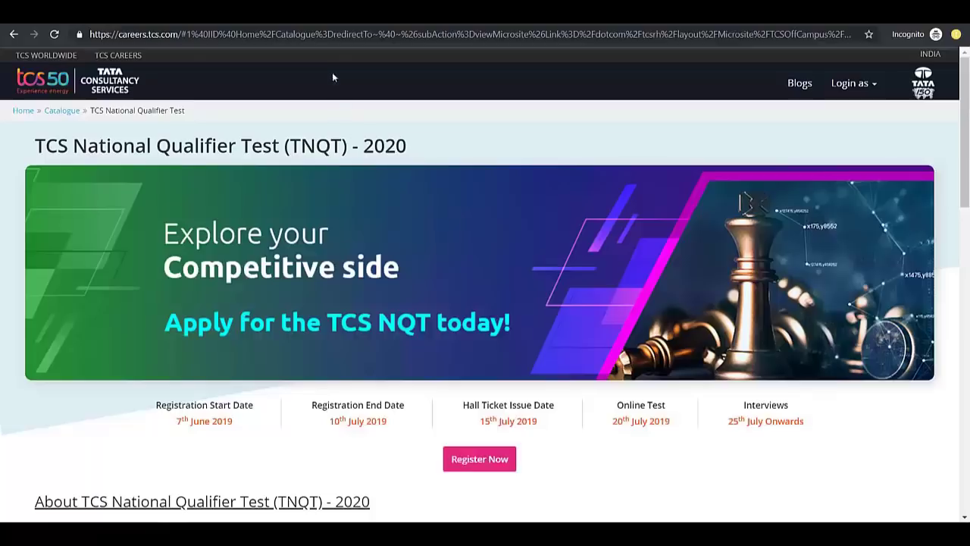
Read the TNQT assessment eligibility criteria and expand the FAQ list
left_click(347, 39)
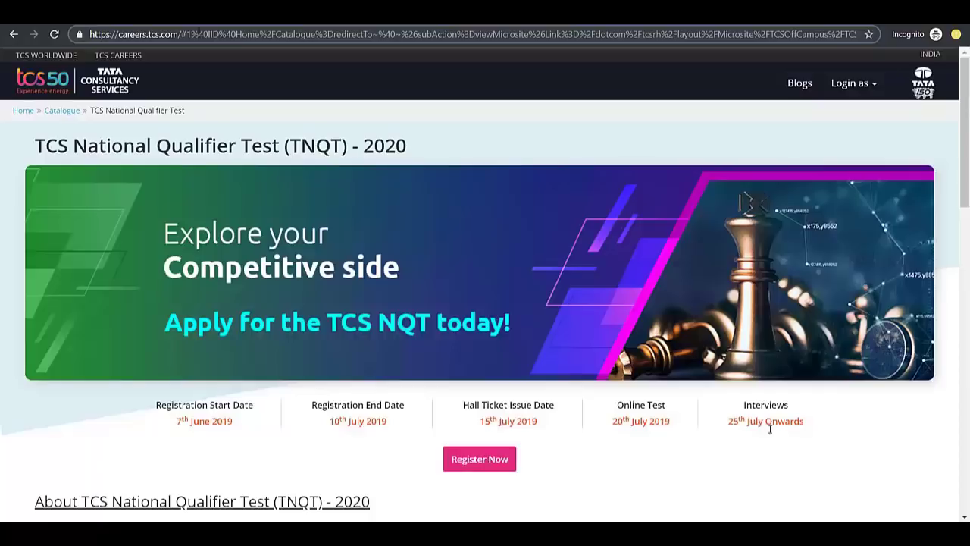
scroll(540, 388, "down", 3)
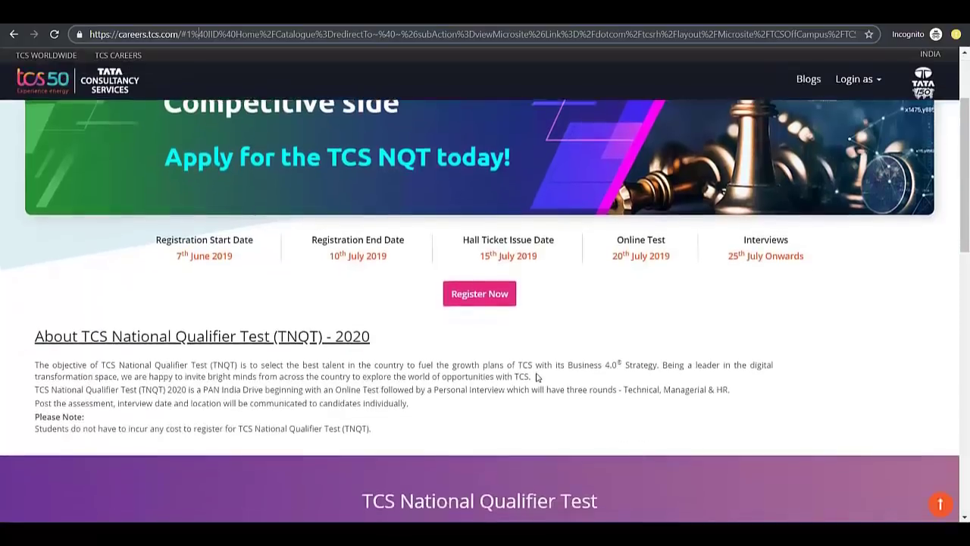
scroll(539, 375, "down", 5)
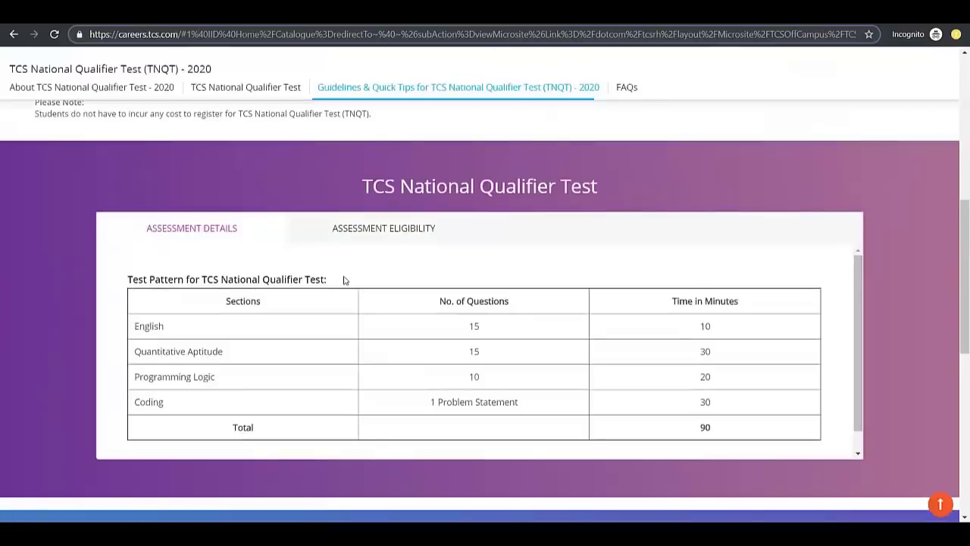
left_click(367, 234)
scroll(296, 338, "down", 1)
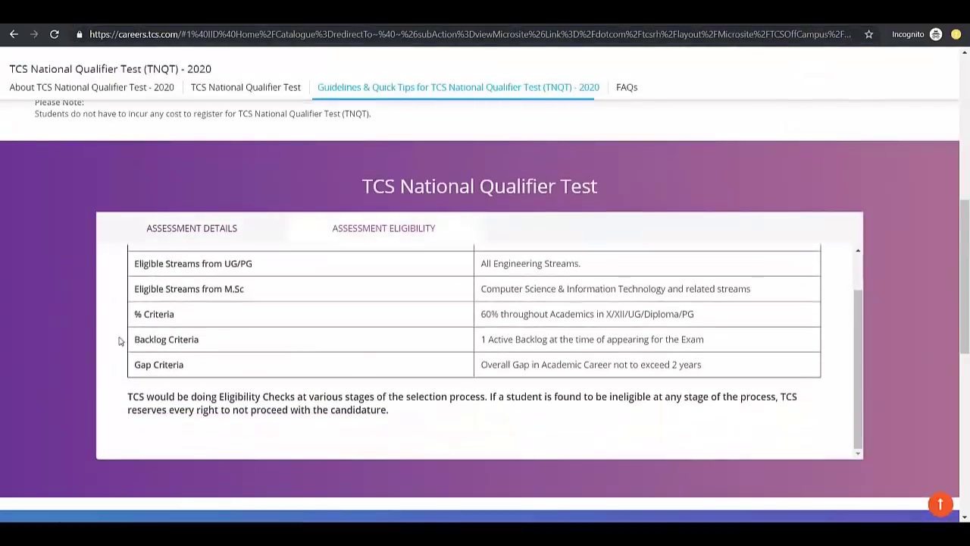
scroll(37, 295, "down", 4)
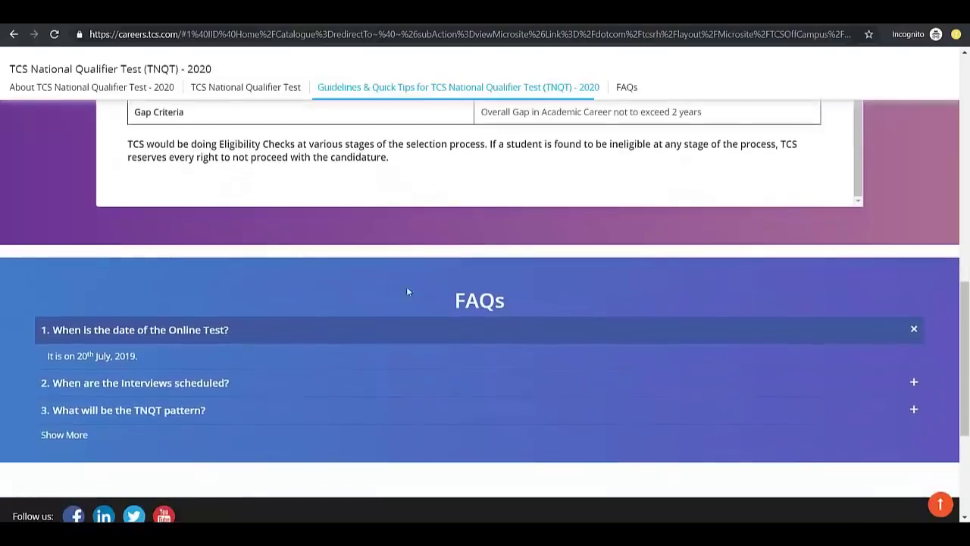
scroll(90, 402, "down", 1)
left_click(75, 376)
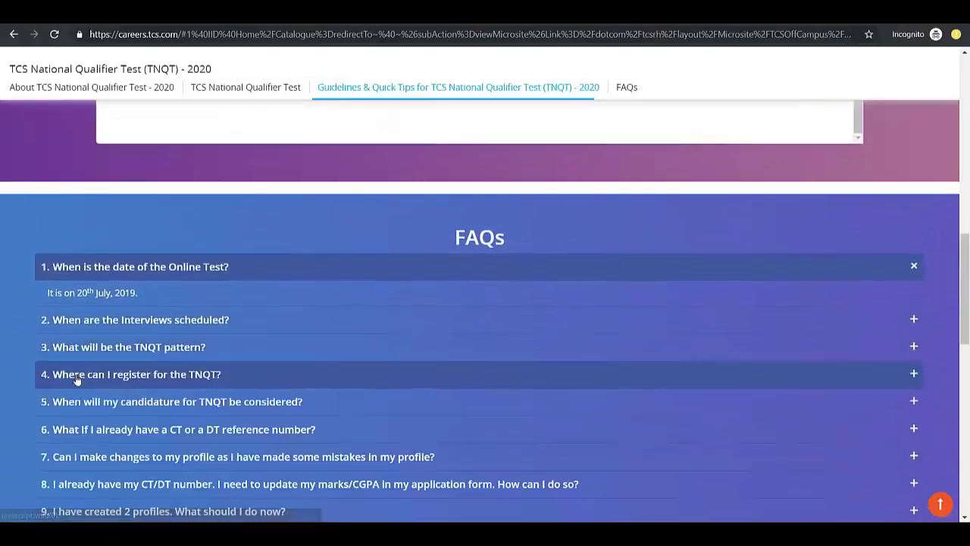
Go back up the page and follow Register Now to the TCS NextStep portal
scroll(221, 331, "down", 2)
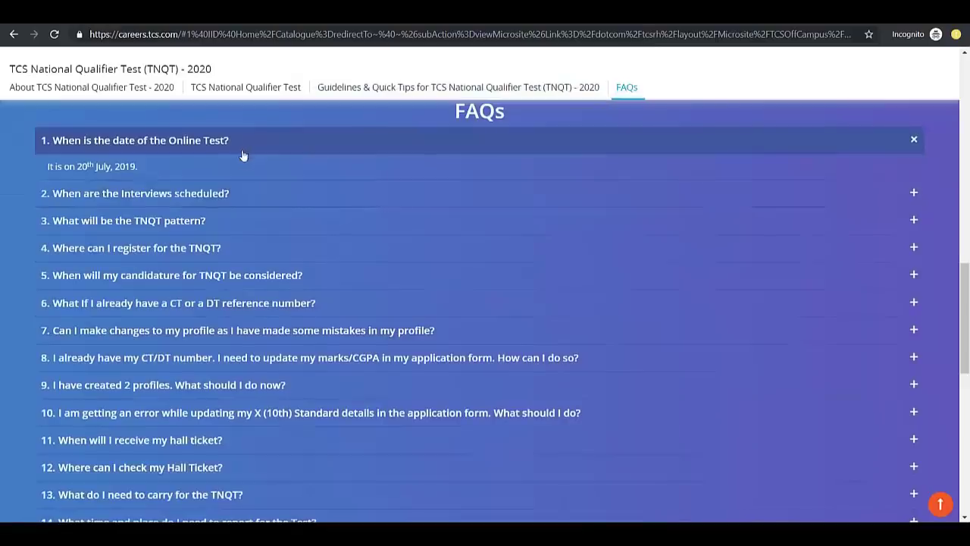
scroll(260, 335, "up", 8)
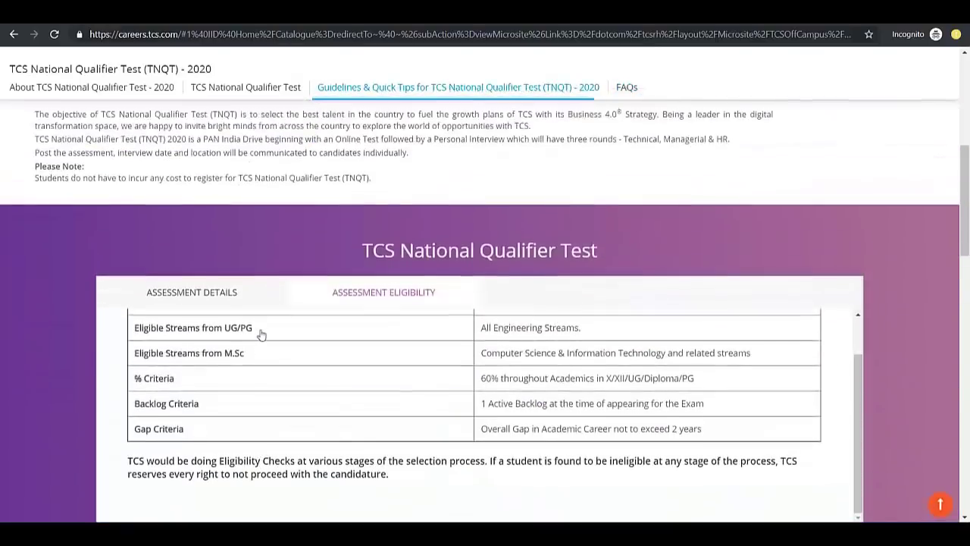
scroll(260, 336, "up", 10)
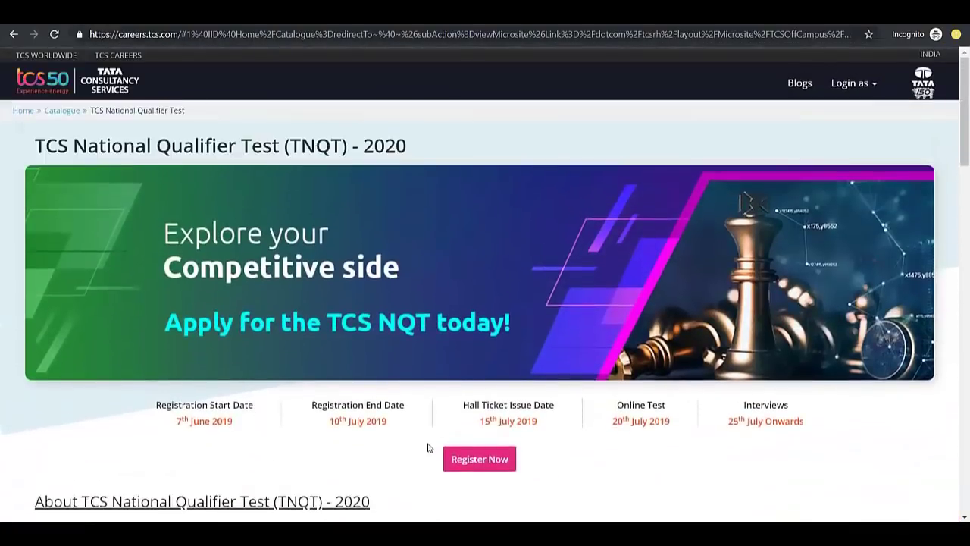
scroll(420, 465, "down", 1)
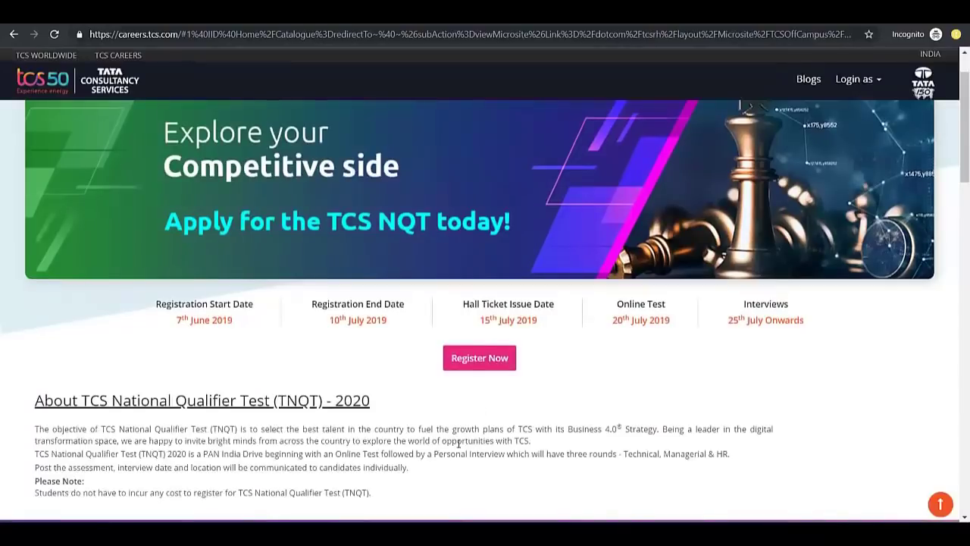
left_click(480, 363)
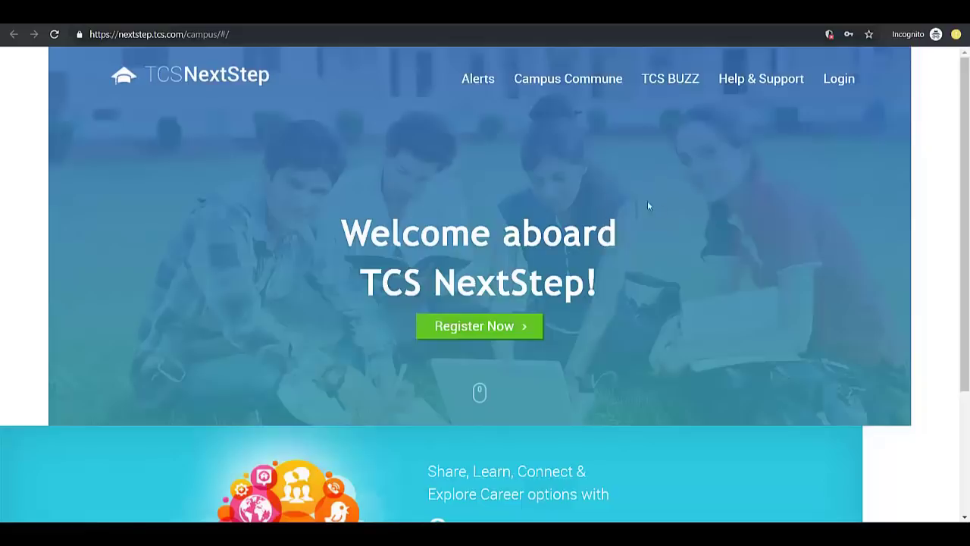
Skip signing in from the login form and choose Register Here as a new candidate
left_click(834, 81)
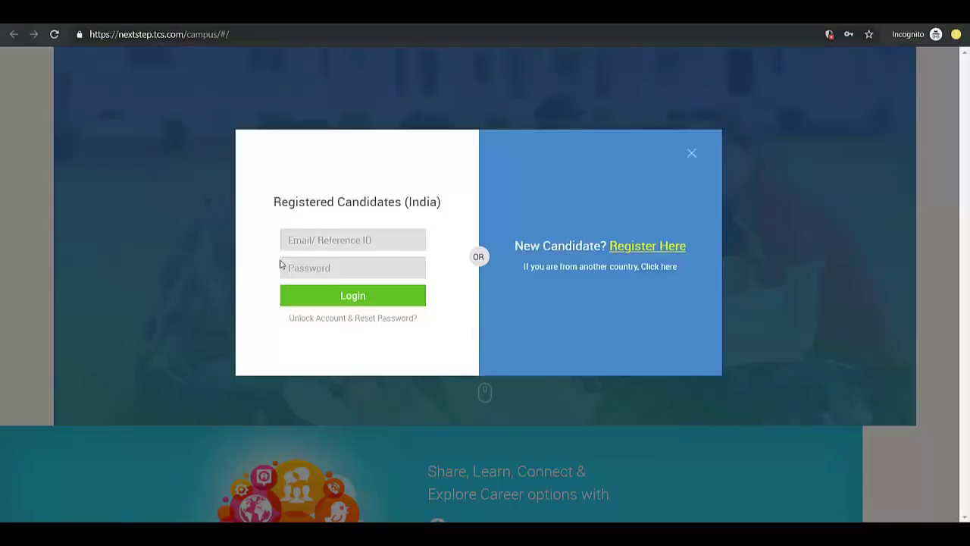
left_click(300, 246)
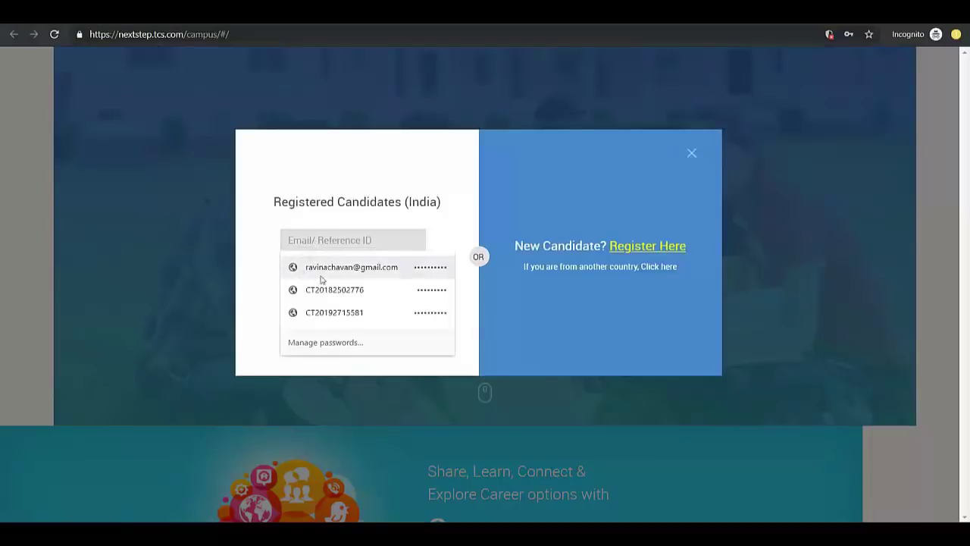
left_click(526, 328)
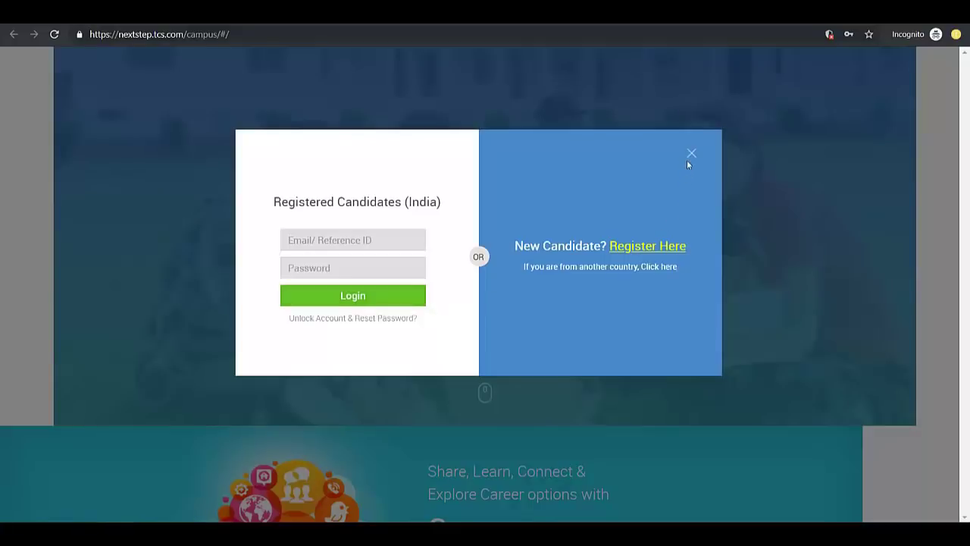
left_click(642, 248)
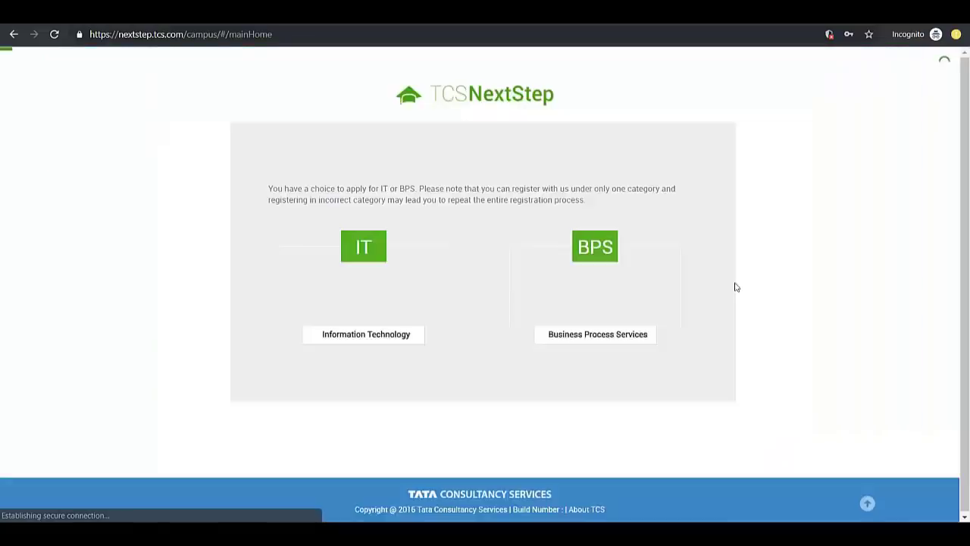
Pick the IT category and look over the blank registration form
left_click(363, 249)
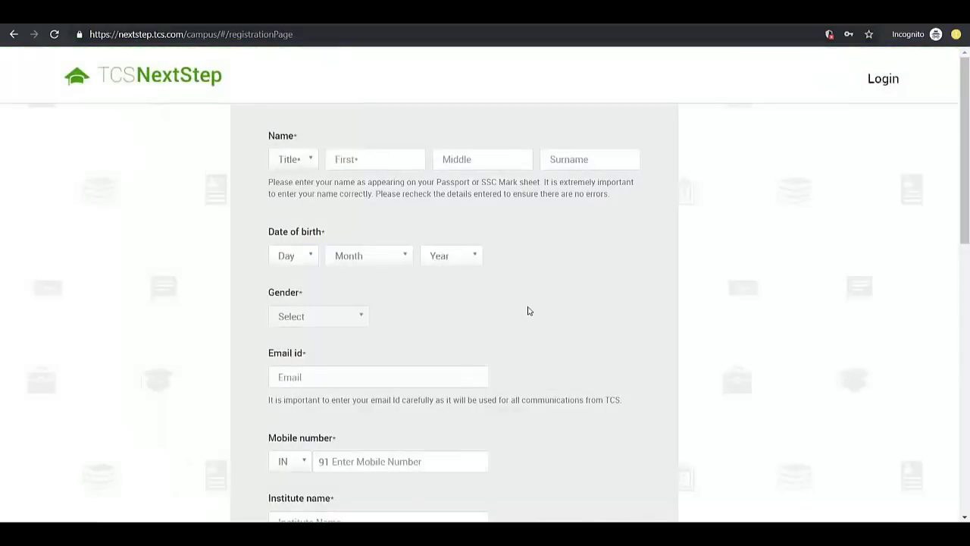
scroll(528, 310, "down", 3)
scroll(528, 311, "up", 3)
Set the title to Mr. and enter the applicant's first, middle and surname
left_click(290, 167)
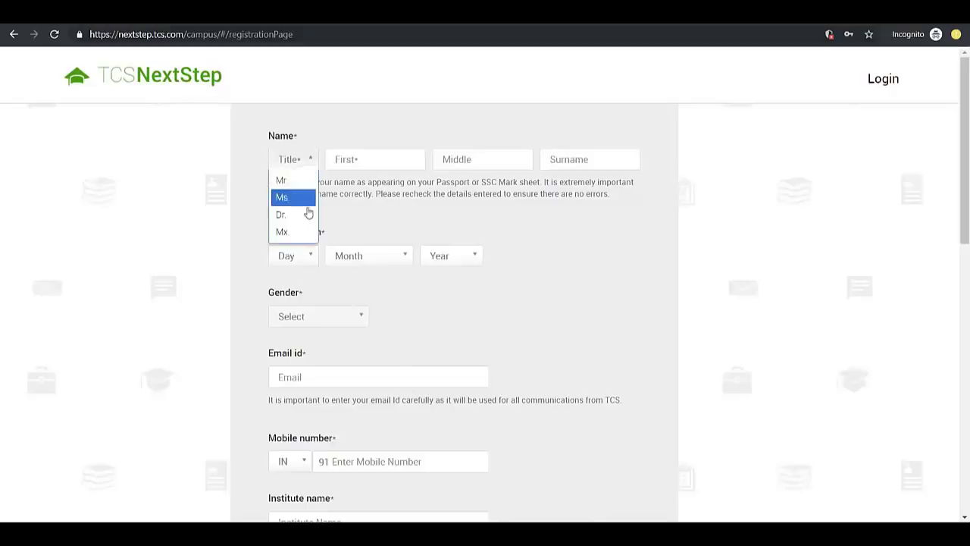
left_click(297, 182)
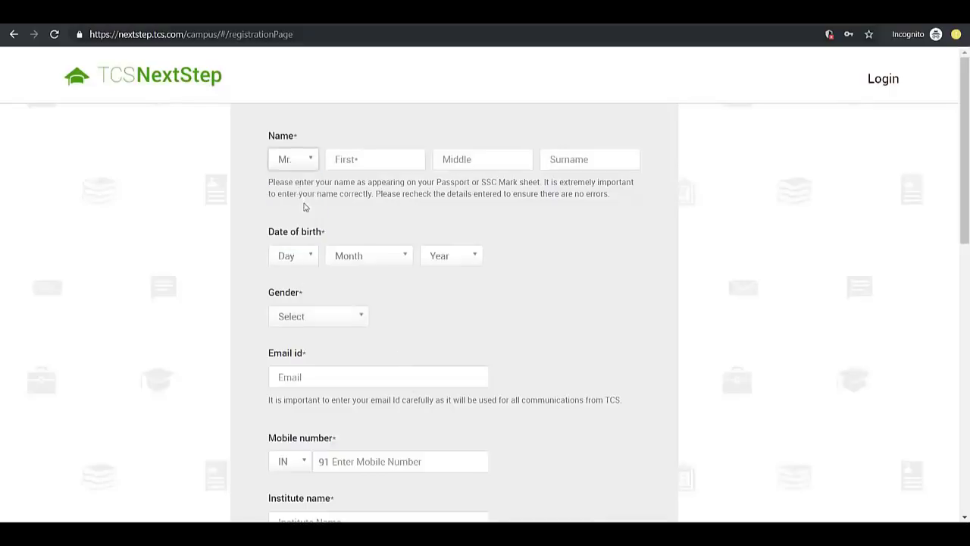
left_click(361, 167)
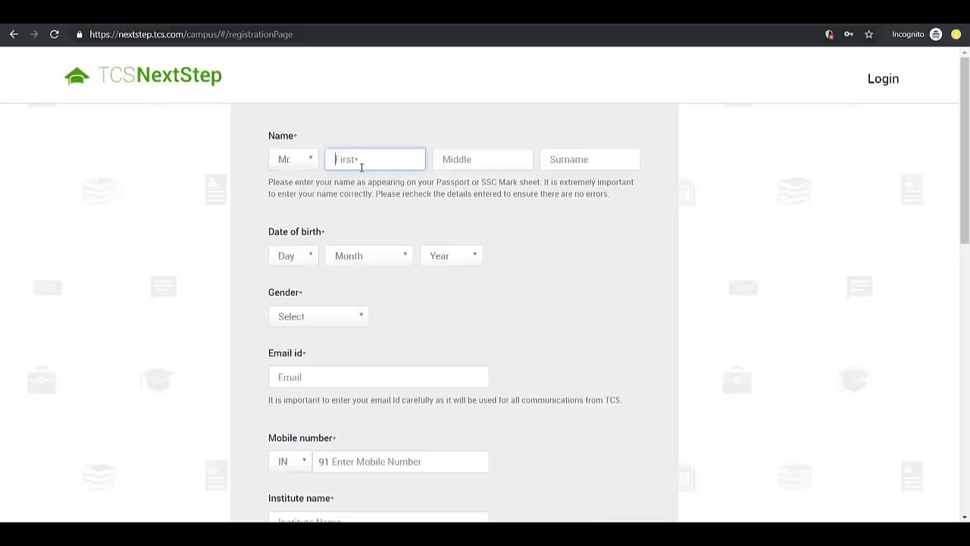
type("ABC")
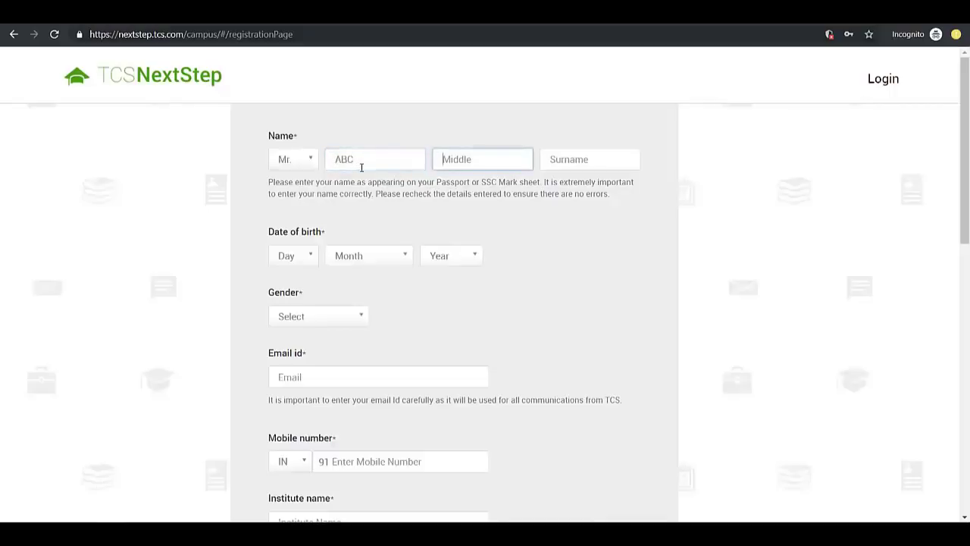
type("DCB")
key("shift+Tab")
key("Tab")
key("Tab")
type("XYZ")
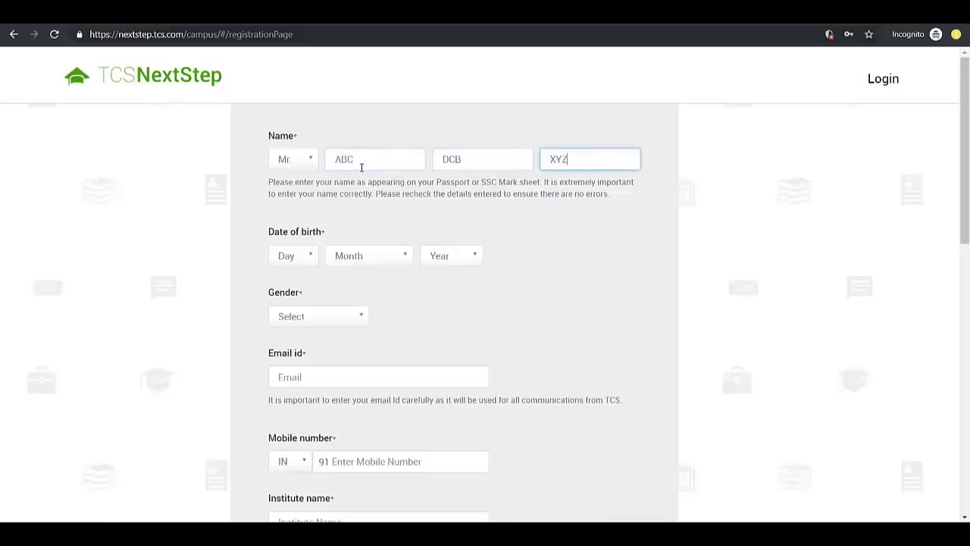
Set the date-of-birth day to 3 and the month to May
left_click(305, 256)
left_click(292, 305)
left_click(370, 258)
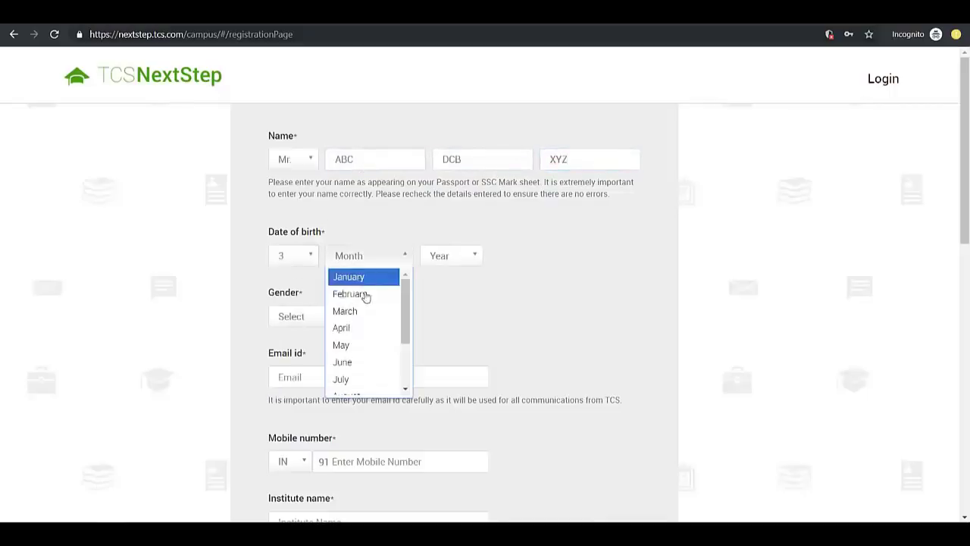
left_click(356, 349)
left_click(446, 261)
scroll(446, 322, "down", 6)
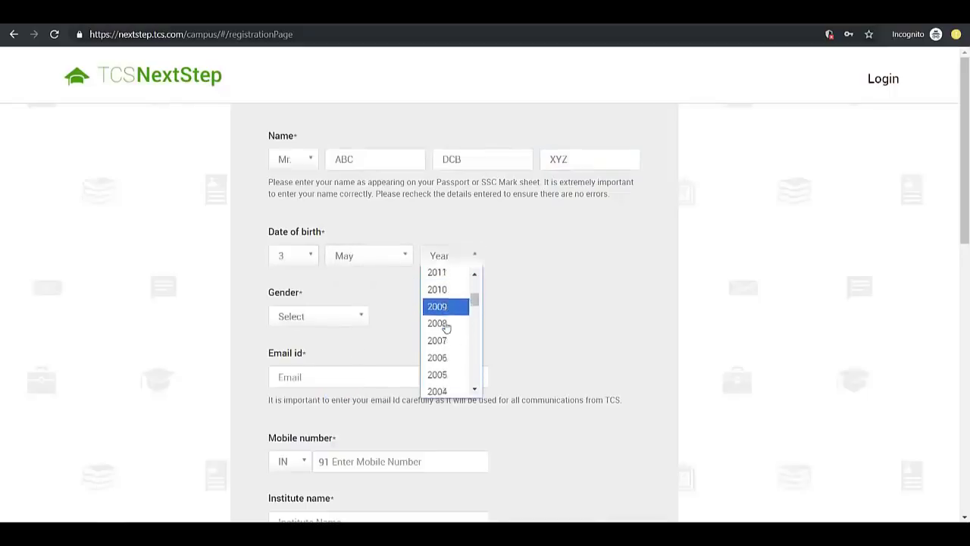
Set birth year 1998 and gender Male, keeping the title Mr
left_click(446, 322)
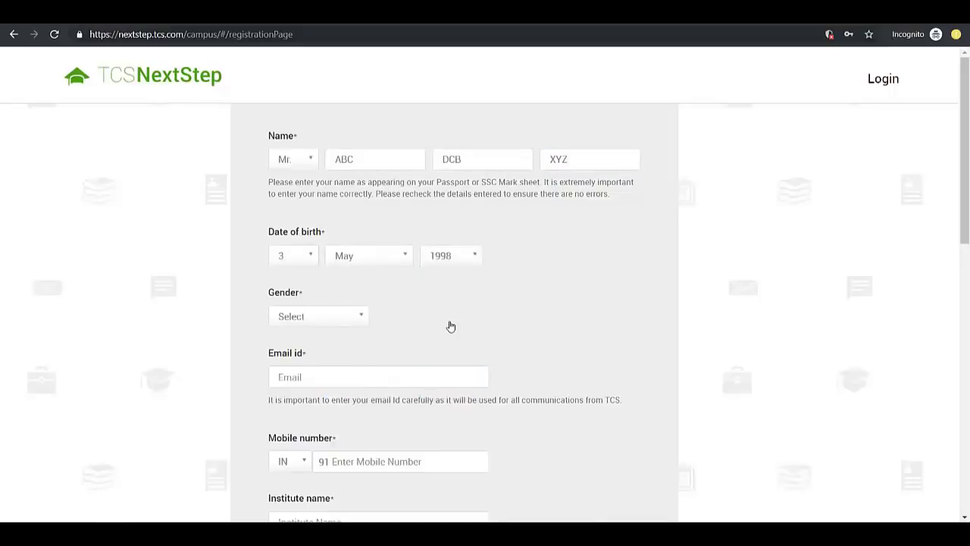
left_click(329, 318)
left_click(318, 356)
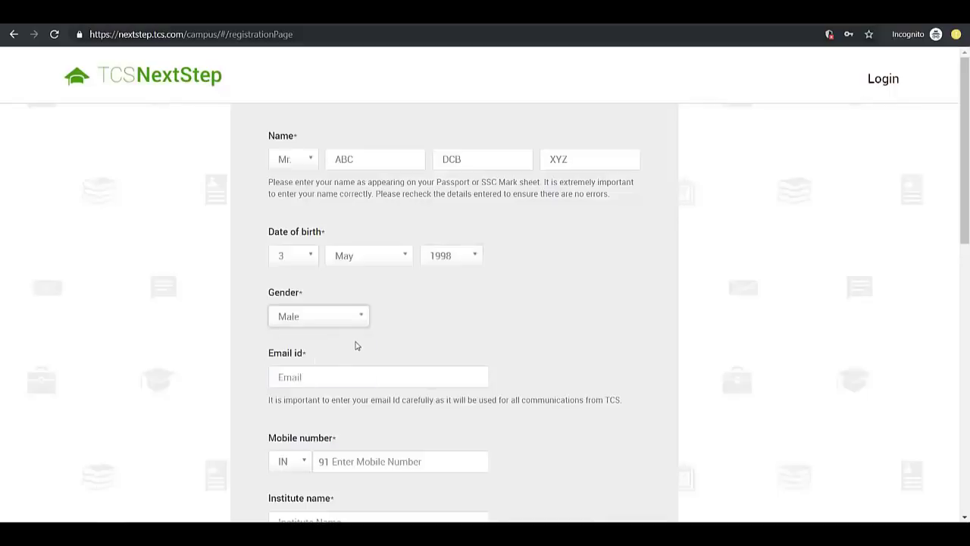
left_click(321, 318)
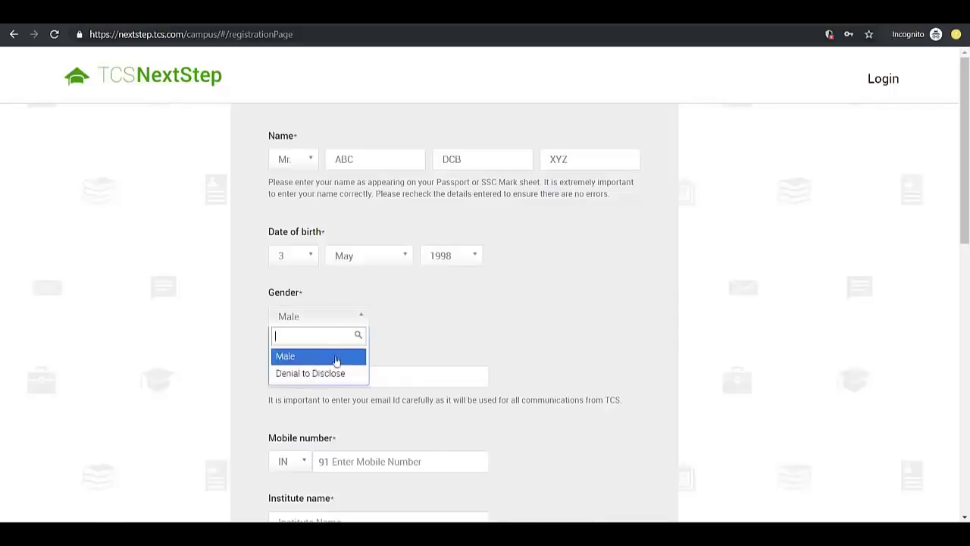
left_click(301, 162)
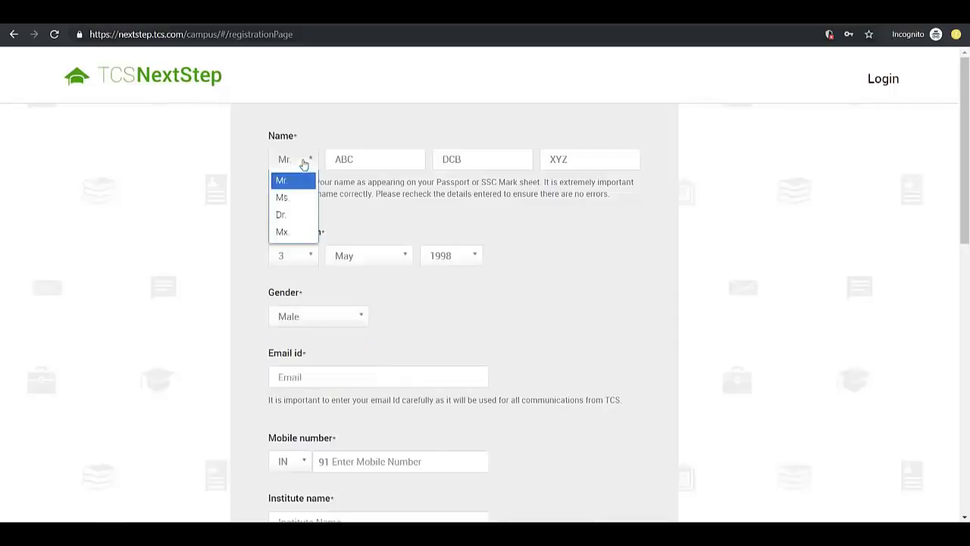
left_click(301, 184)
left_click(333, 319)
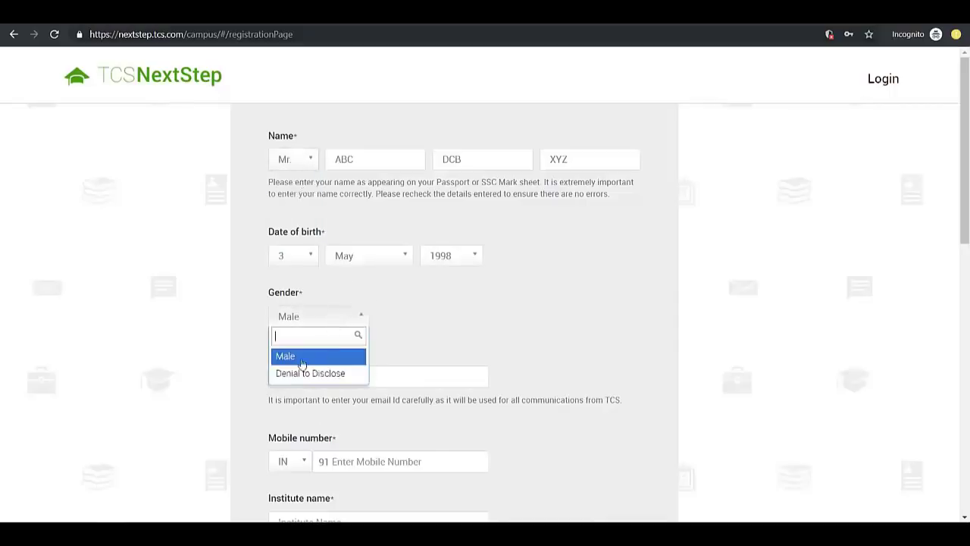
left_click(376, 333)
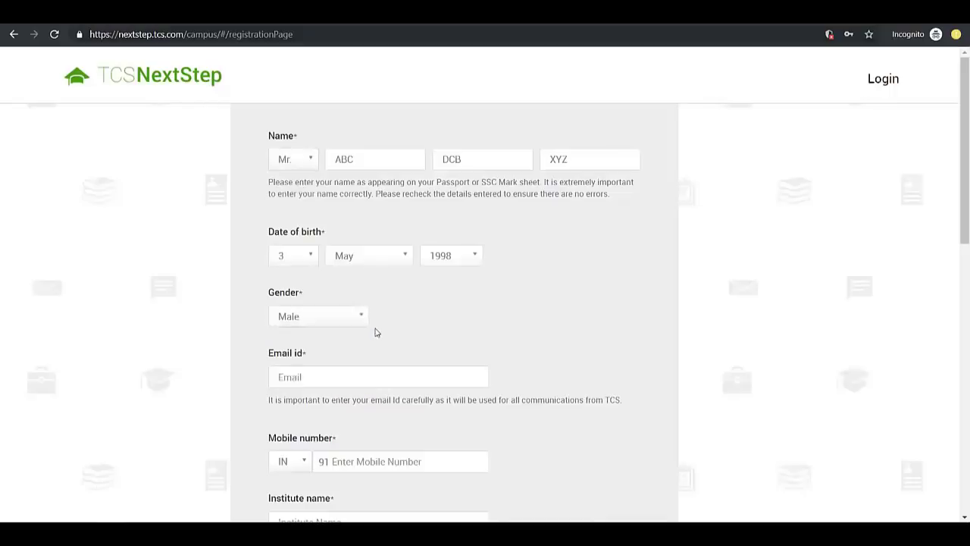
Try the title Ms., then revert to Mr. with gender Male
left_click(288, 161)
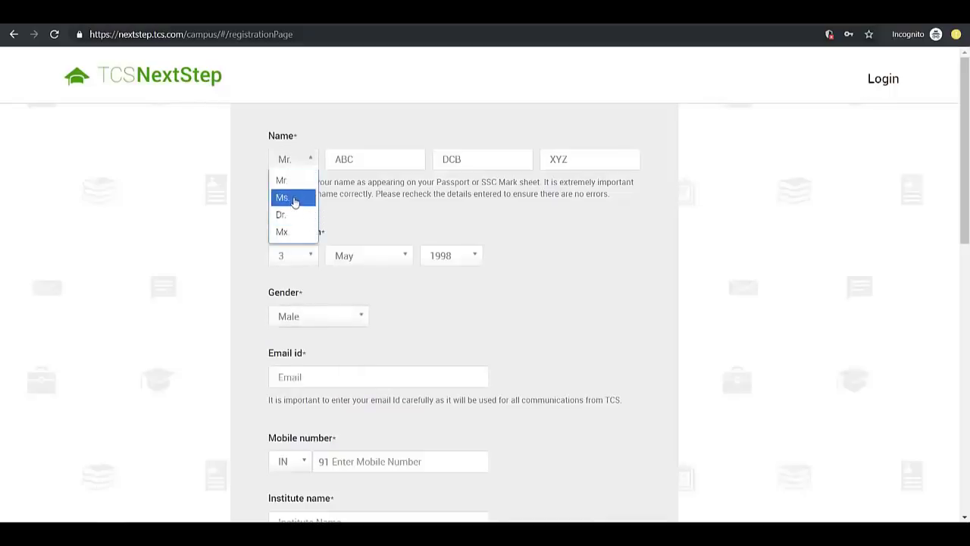
left_click(302, 199)
left_click(332, 322)
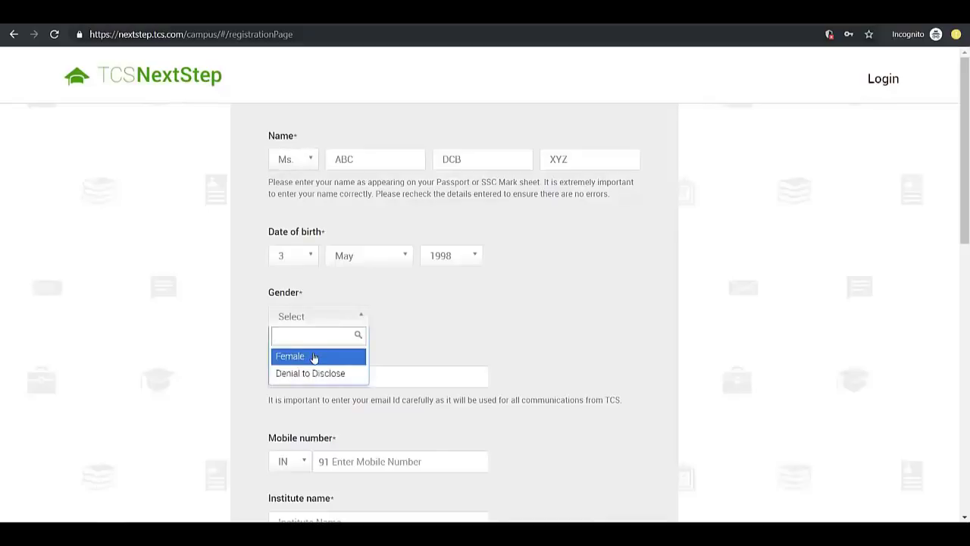
left_click(290, 162)
left_click(288, 180)
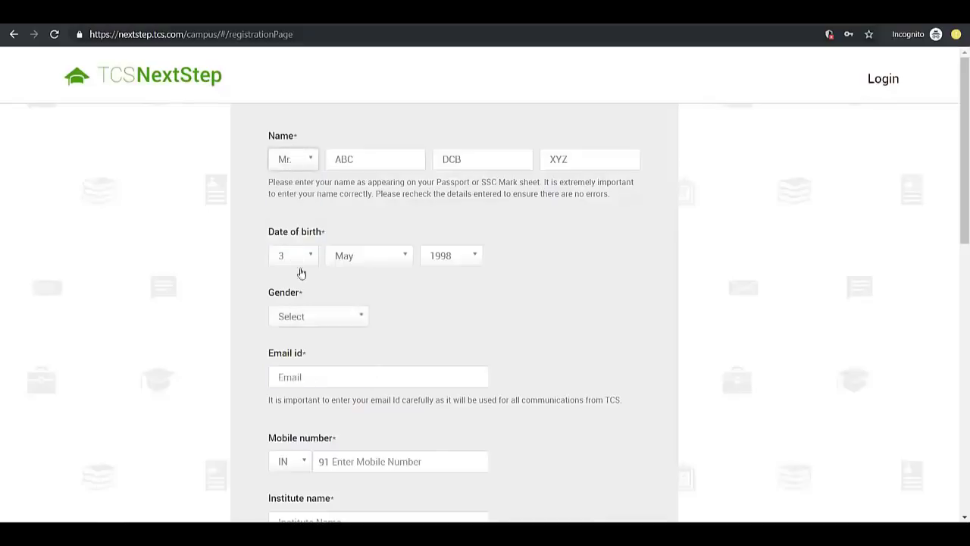
left_click(311, 319)
left_click(292, 356)
scroll(395, 312, "down", 2)
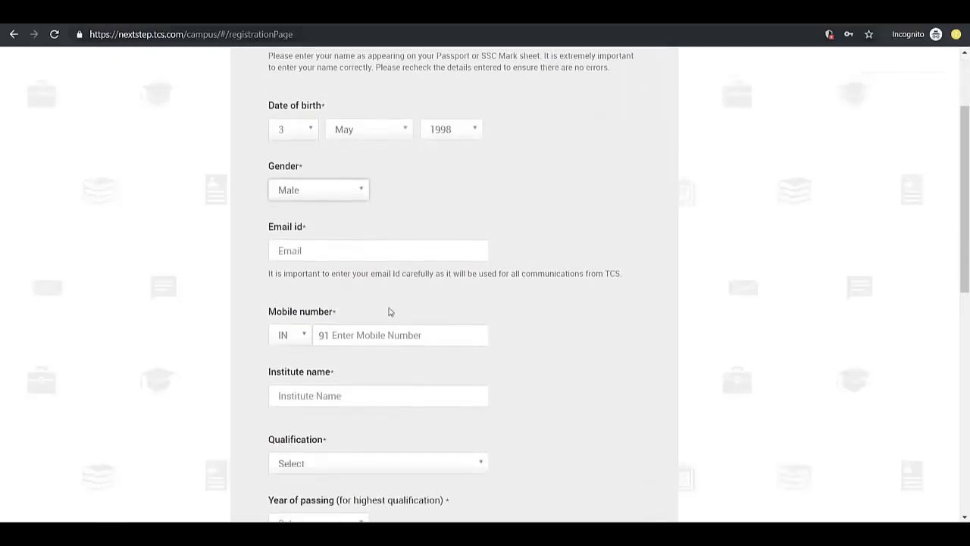
Enter the applicant's e-mail address and 10-digit mobile number
left_click(318, 258)
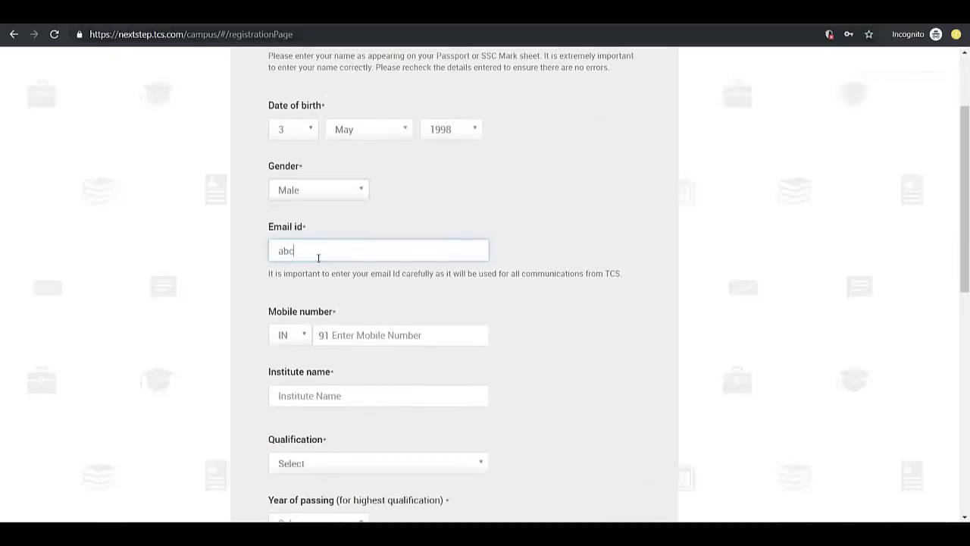
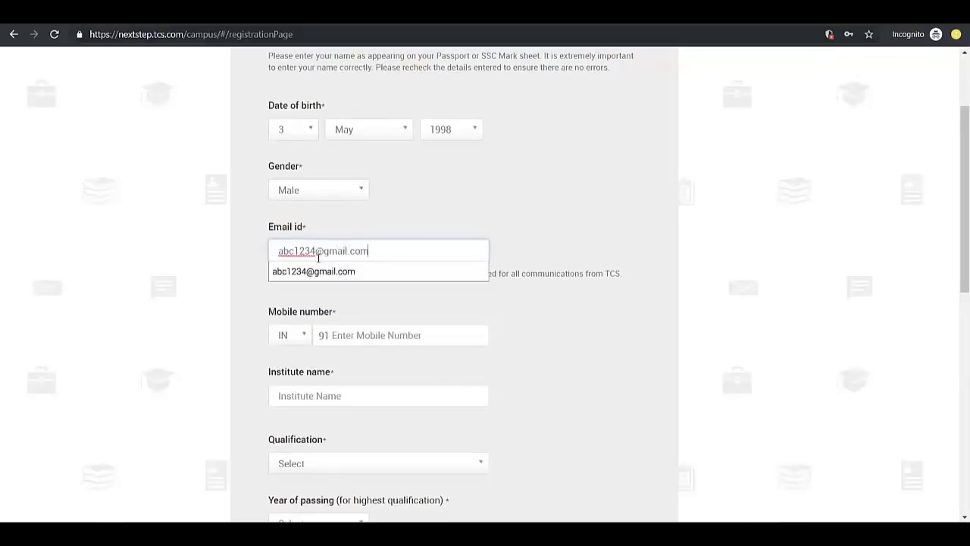
left_click(519, 185)
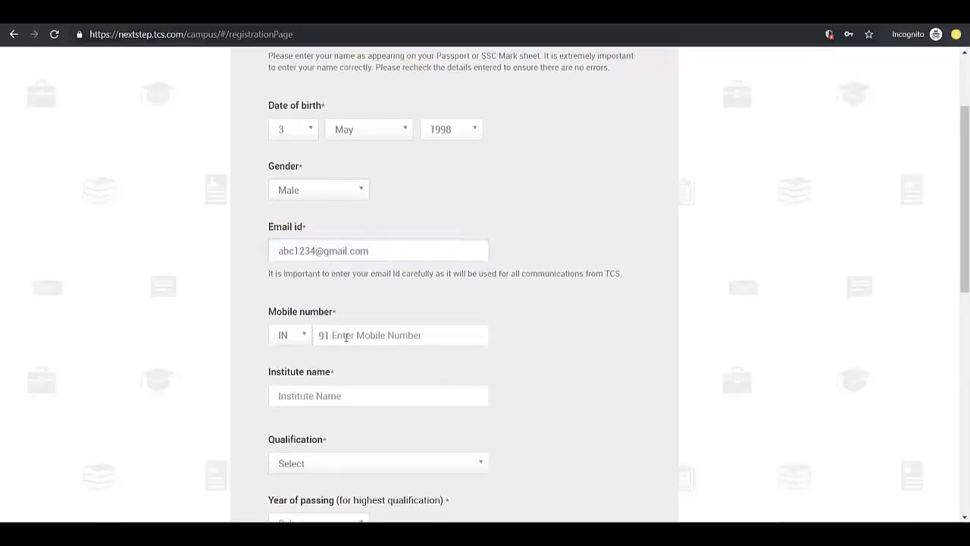
left_click(353, 336)
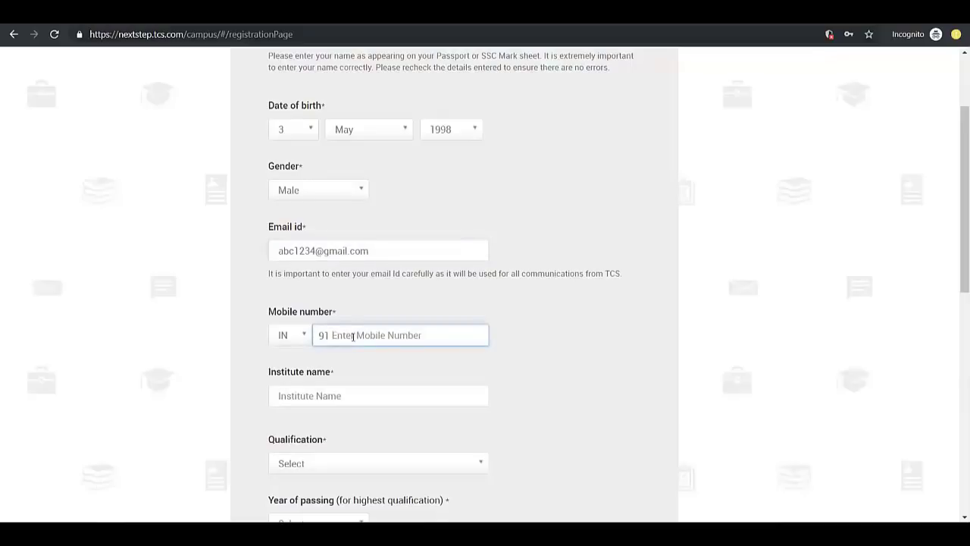
type("99999999")
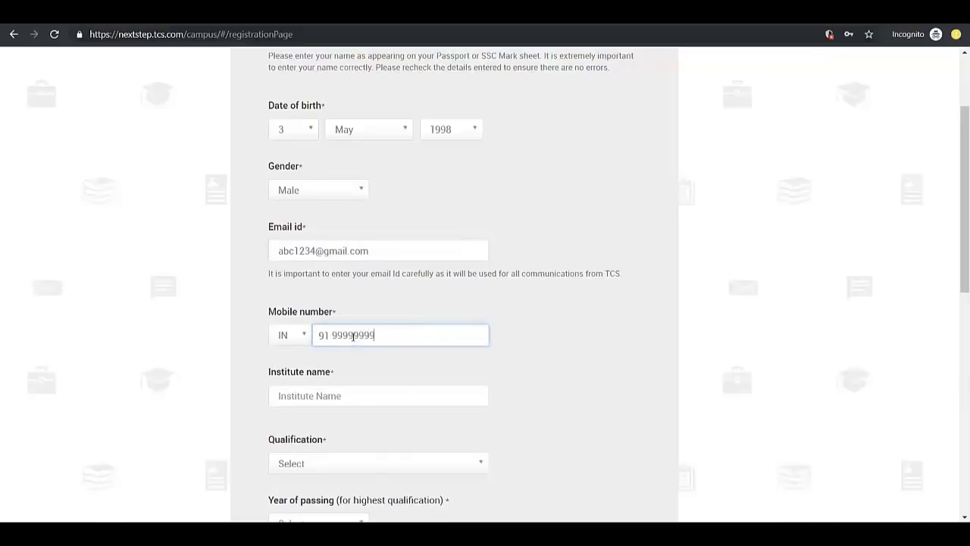
type("99")
left_click(370, 392)
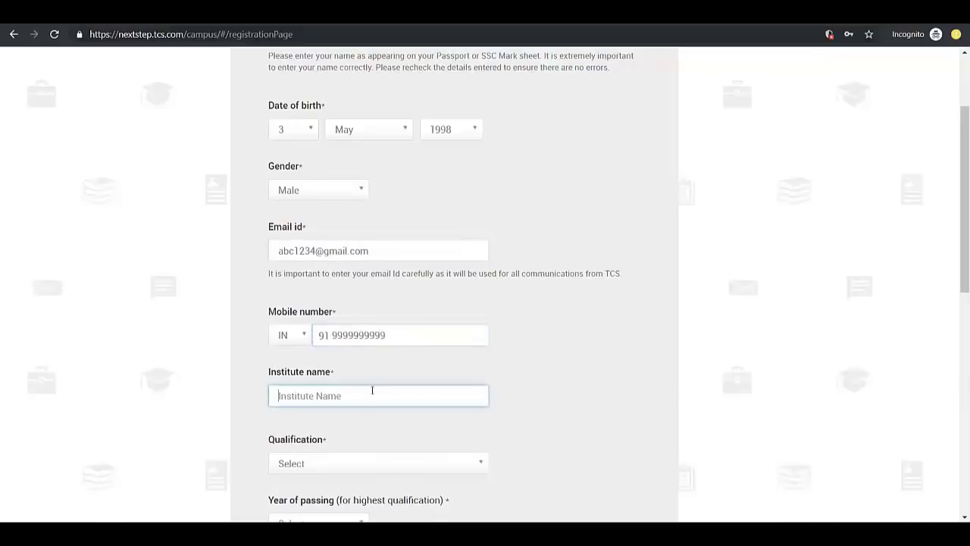
Search 'kit' and choose Kits College Of Engg , Kolhapur as the institute
scroll(410, 348, "down", 1)
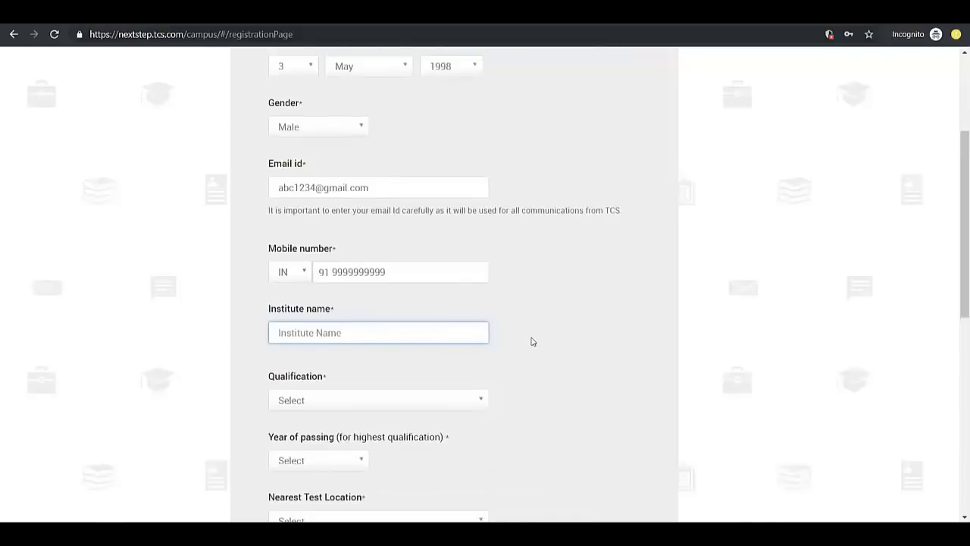
type("kit")
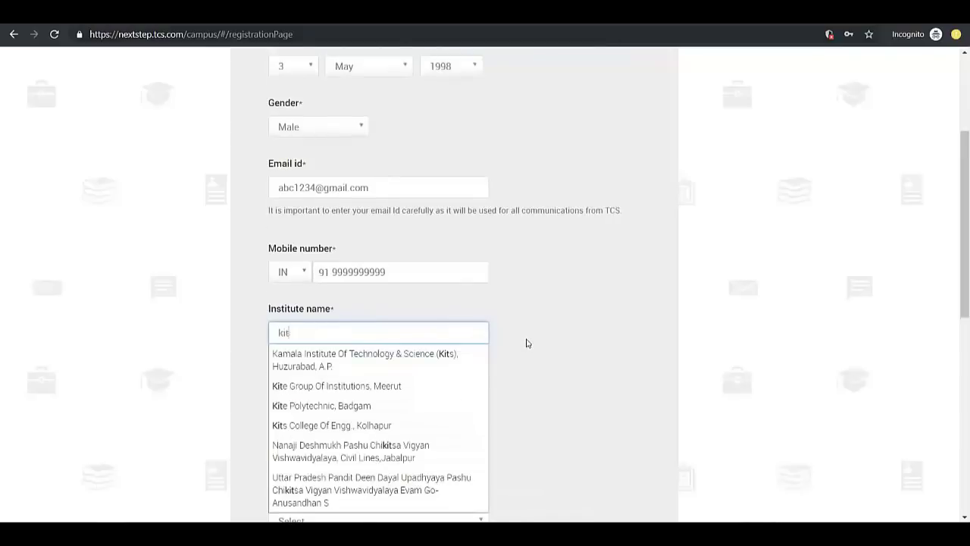
key("Down")
key("Down")
key("Down")
key("Down")
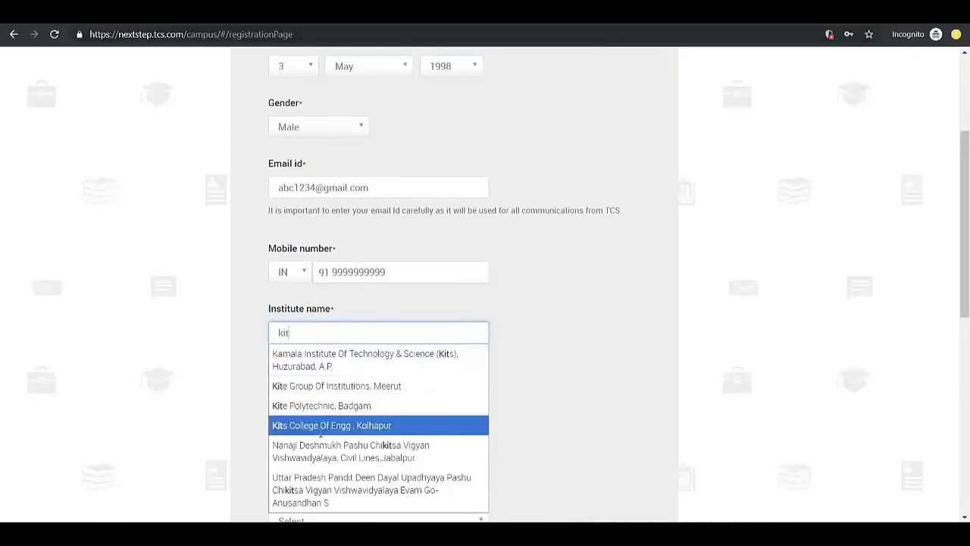
left_click(336, 423)
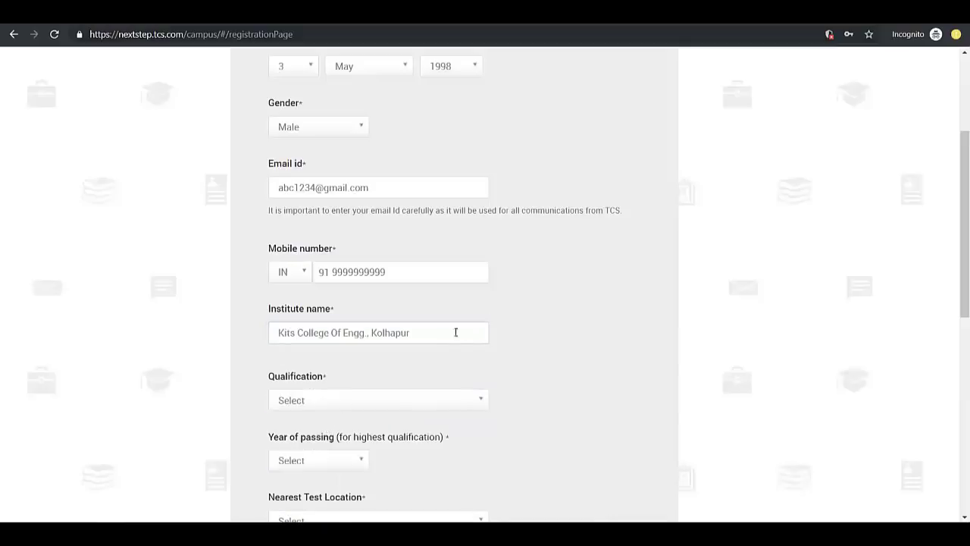
scroll(331, 368, "down", 1)
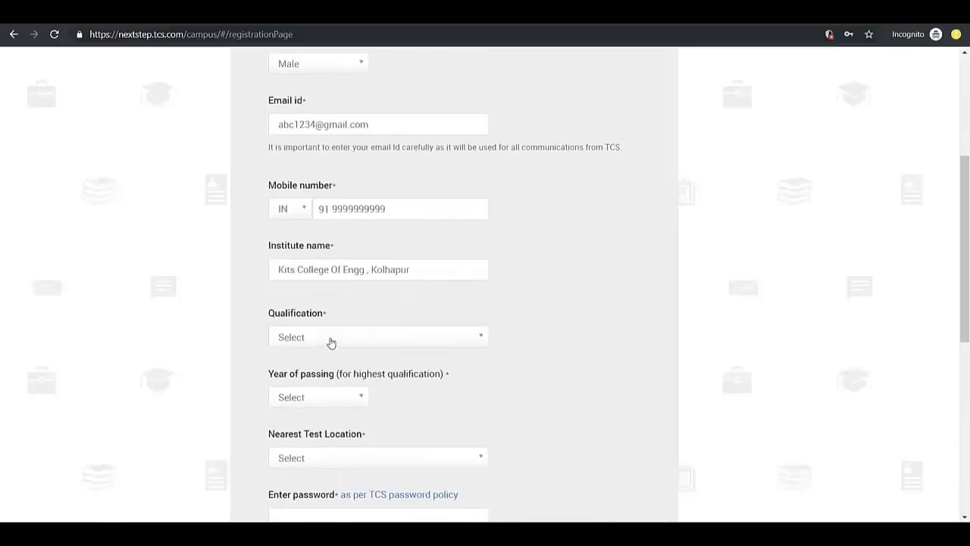
Search 'bach' in the Qualification list and pick BACHELOR OF ENGINEERING
left_click(328, 341)
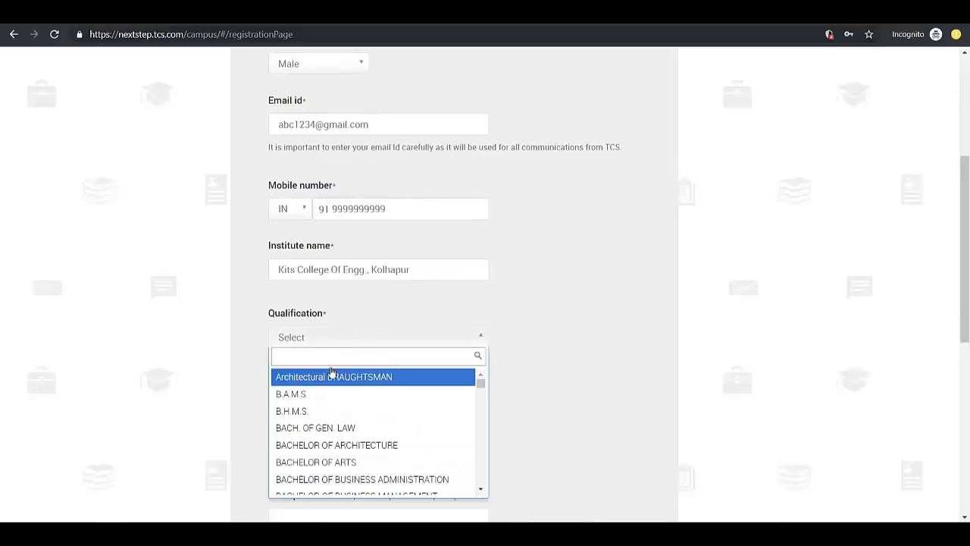
scroll(340, 414, "down", 5)
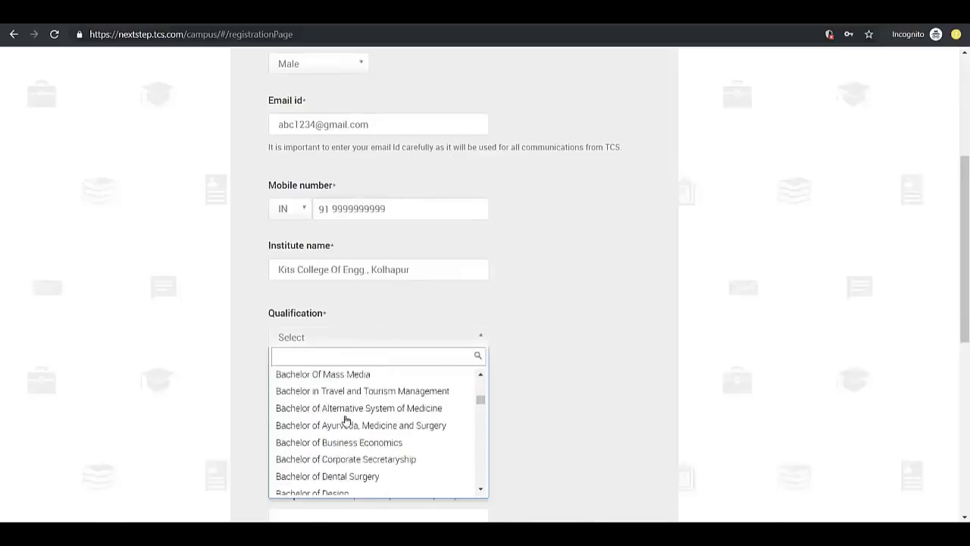
scroll(342, 420, "down", 8)
scroll(326, 394, "up", 5)
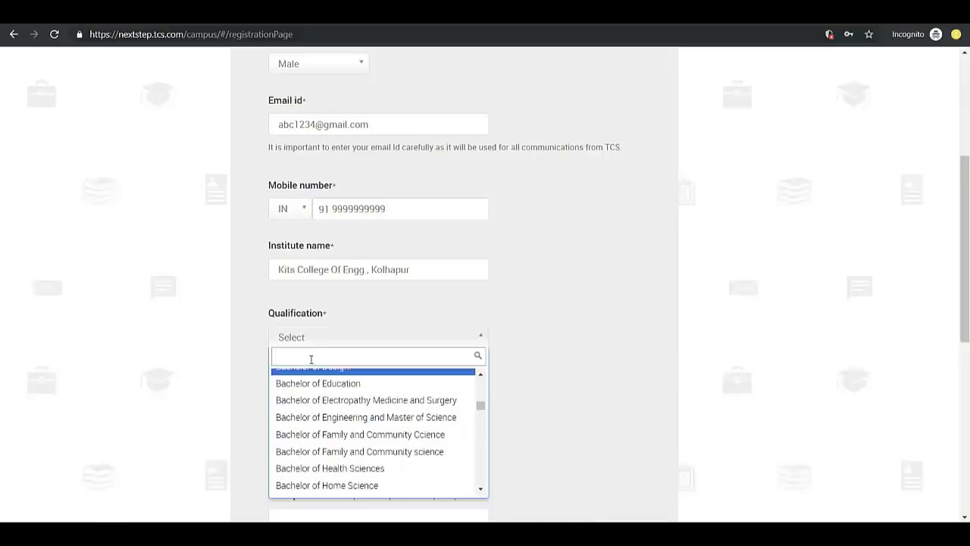
type("bach")
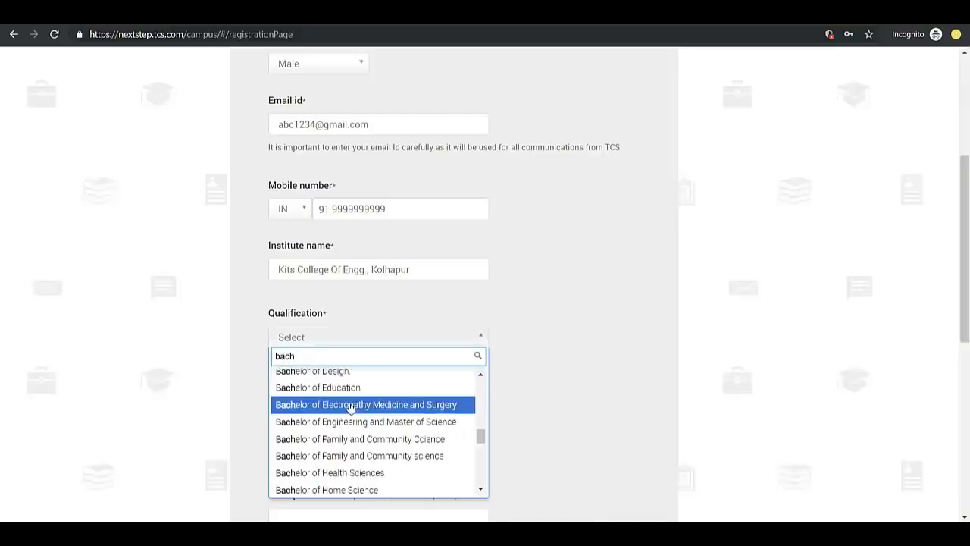
scroll(348, 405, "up", 5)
scroll(350, 408, "up", 5)
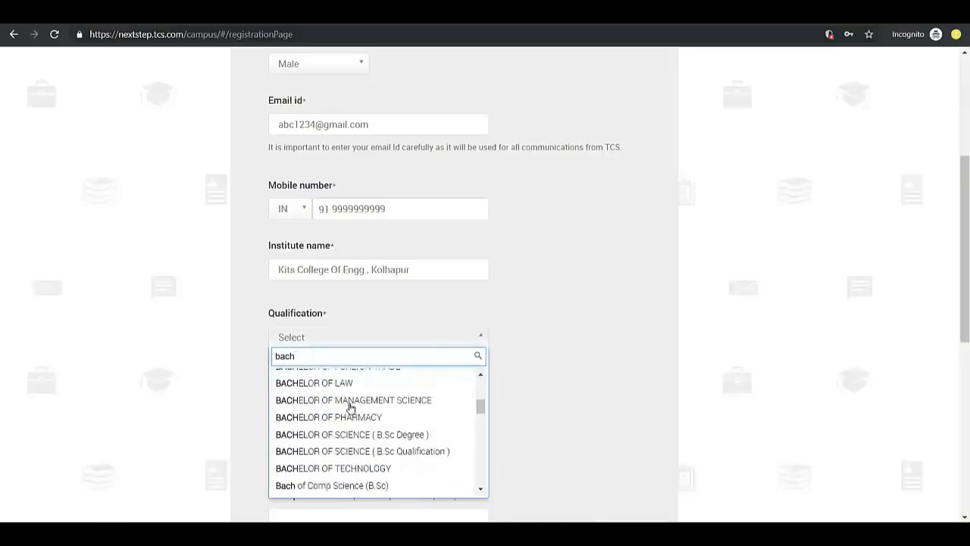
left_click(338, 430)
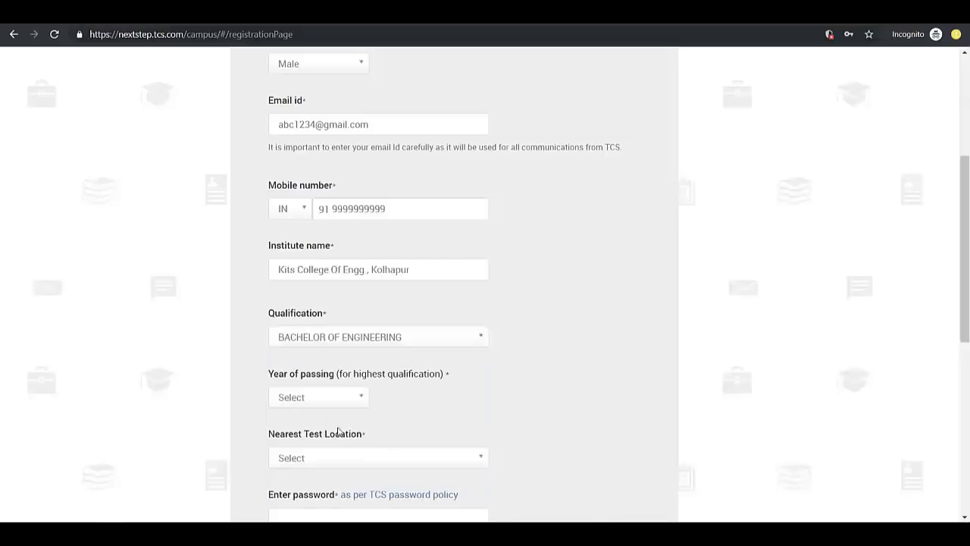
Change the qualification to BACHELOR OF TECHNOLOGY and set the year of passing to 2020
left_click(397, 343)
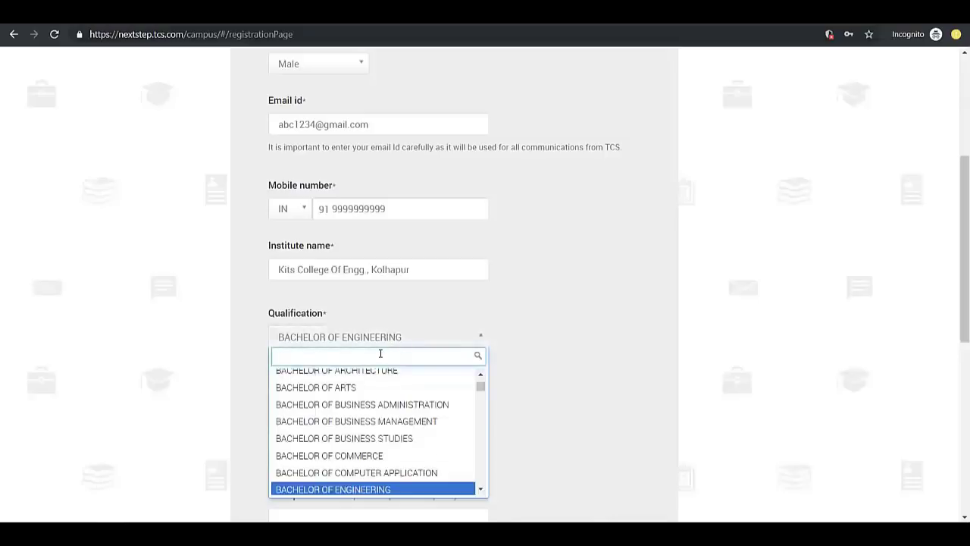
type("techno")
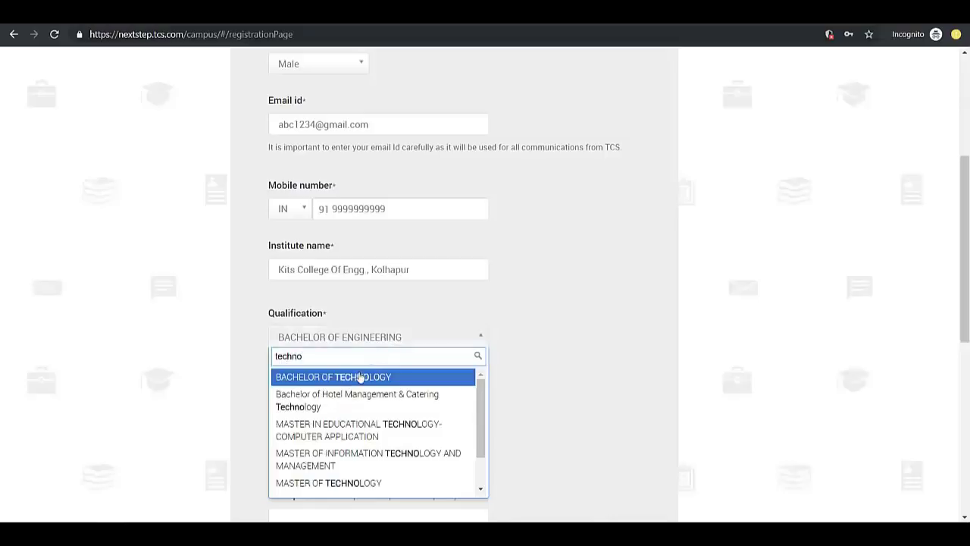
left_click(356, 376)
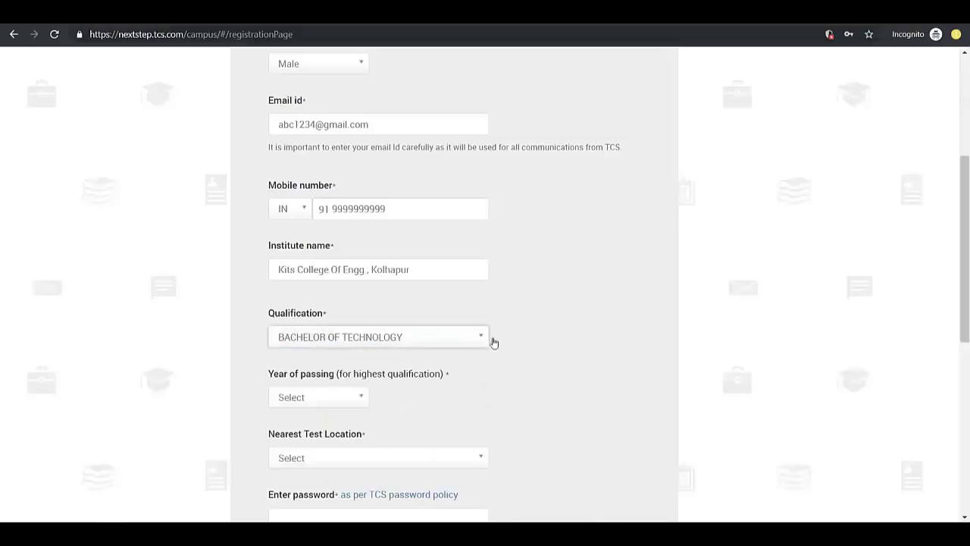
left_click(333, 399)
left_click(316, 510)
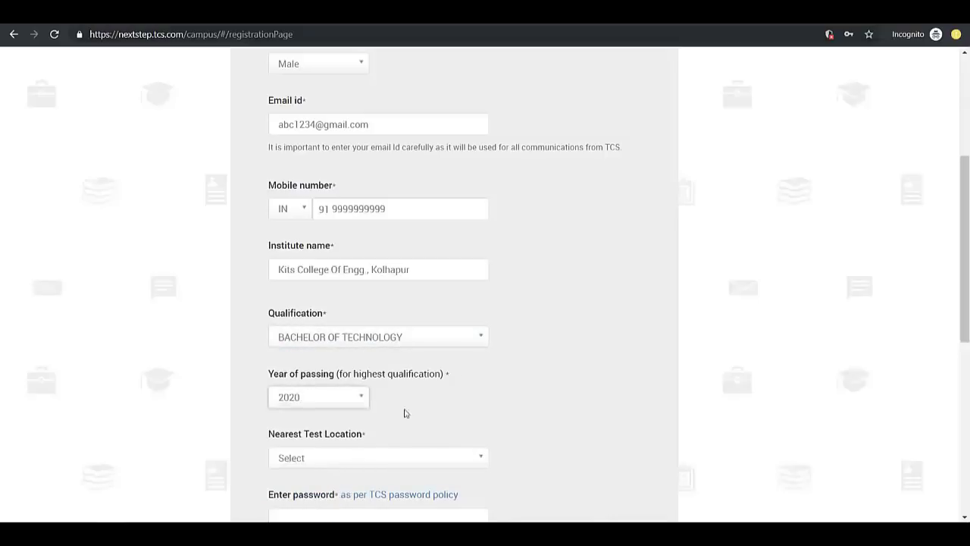
Choose PUNE as the nearest test location via the 'pune' search
scroll(416, 406, "down", 3)
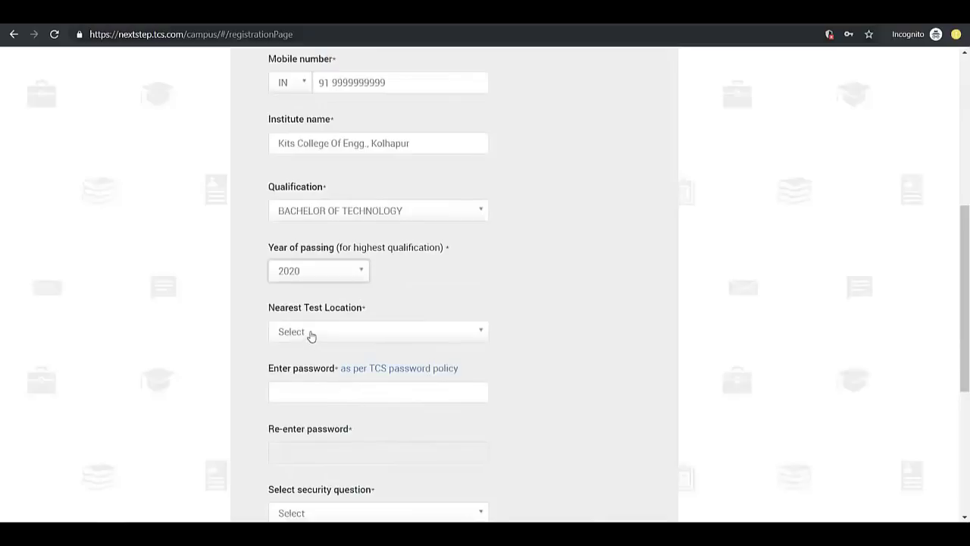
left_click(311, 335)
type("pune")
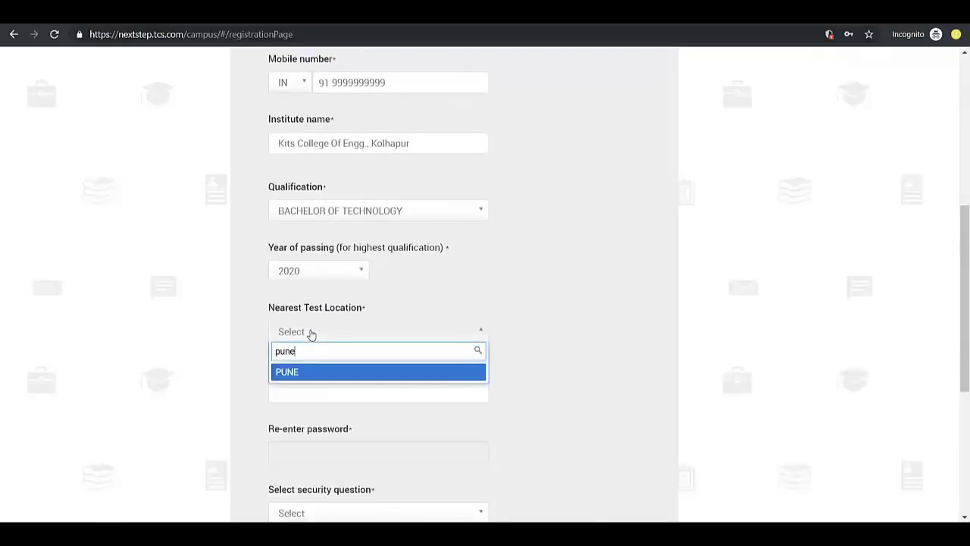
left_click(353, 372)
Enter the account password and re-enter it in the confirmation field
left_click(325, 392)
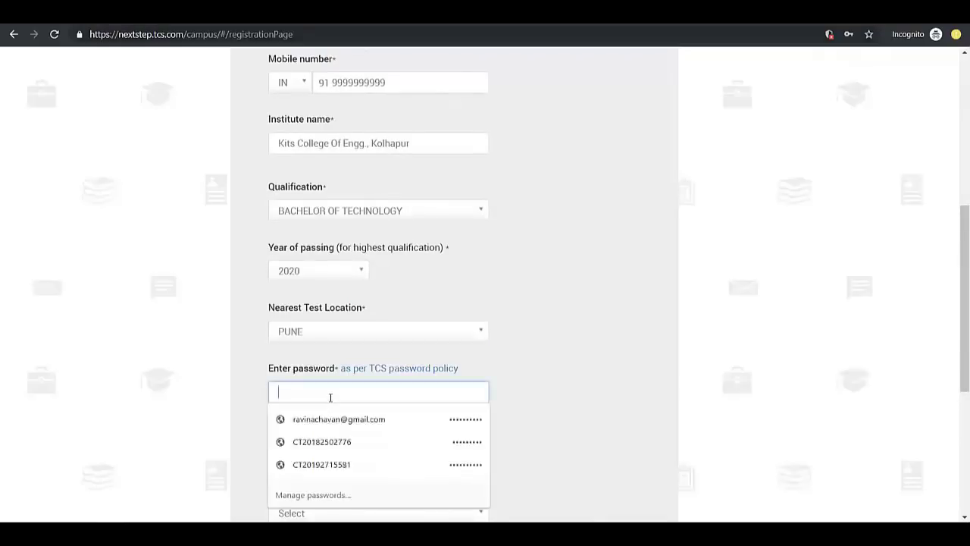
type("**********")
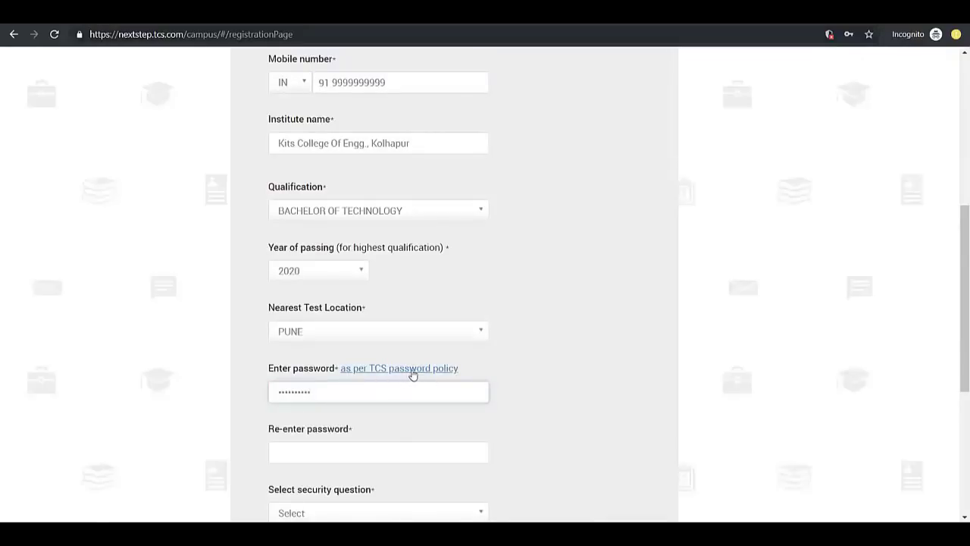
left_click(299, 462)
type("****")
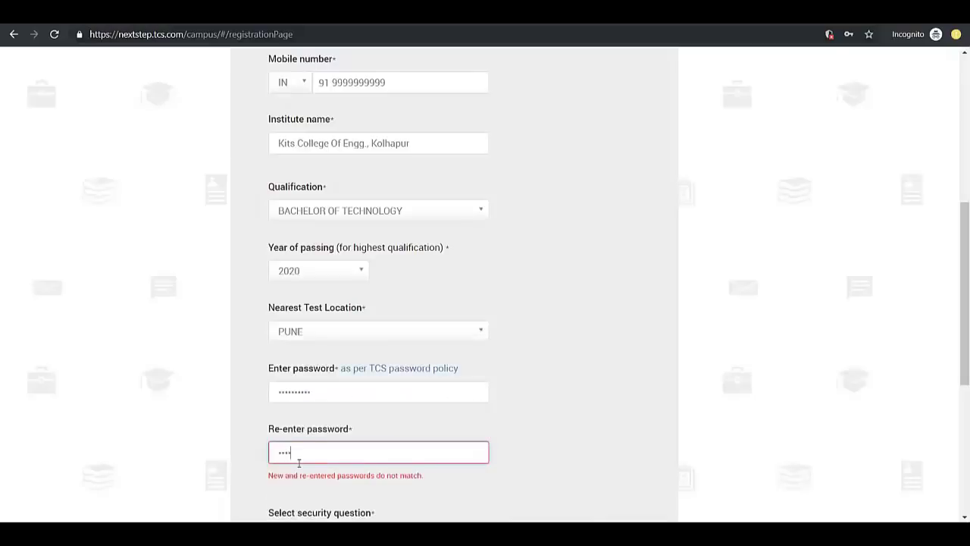
type("******")
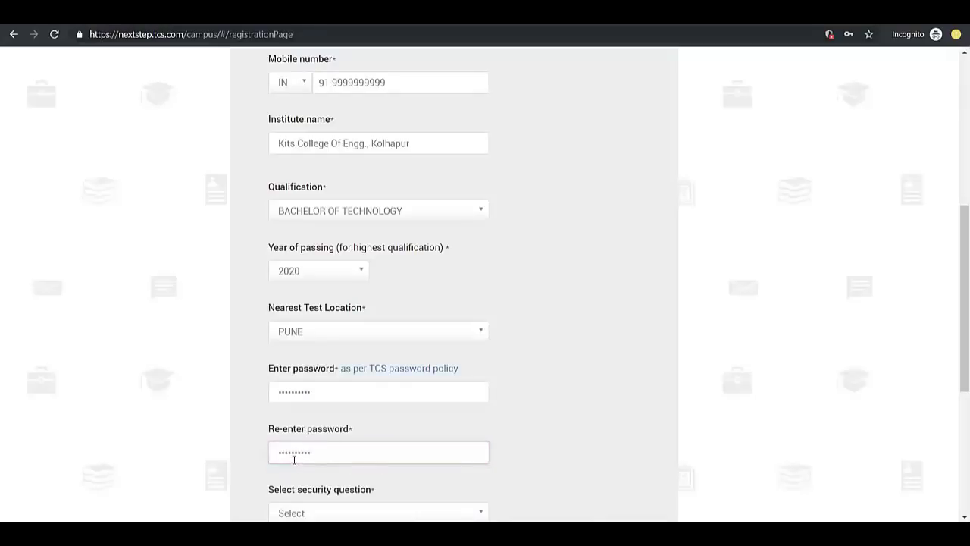
scroll(294, 455, "down", 2)
Pick 'What is your postal code?' as the security question and type the postal-code answer
left_click(323, 387)
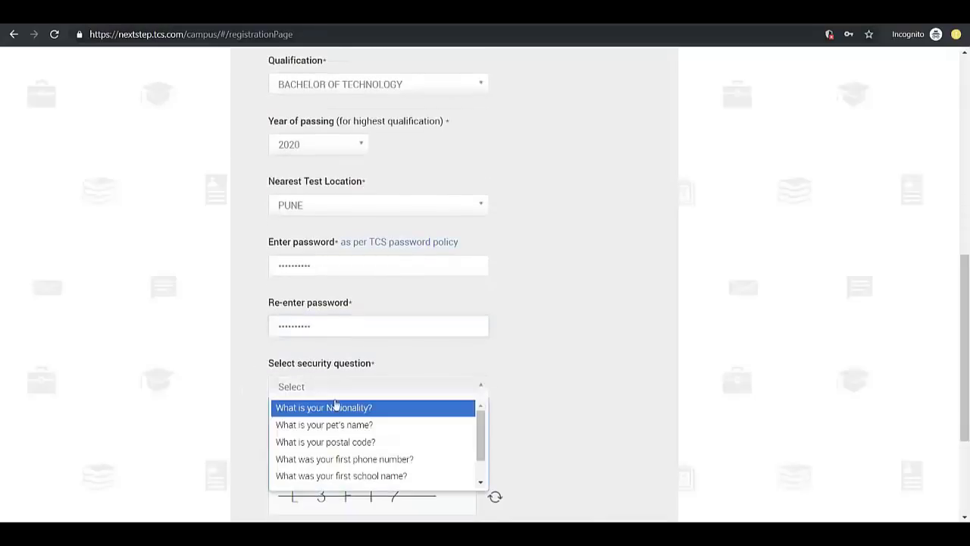
left_click(345, 442)
scroll(424, 396, "down", 1)
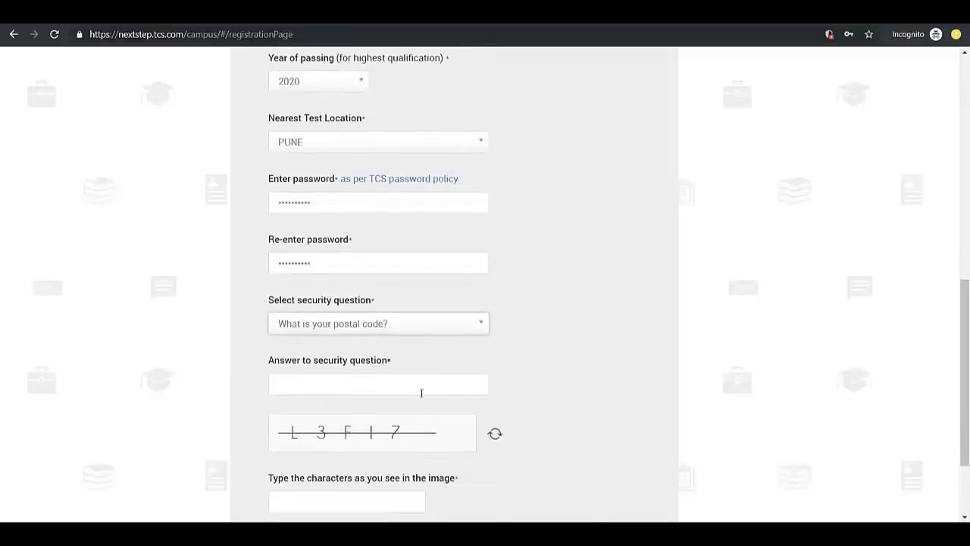
left_click(337, 386)
type("416008")
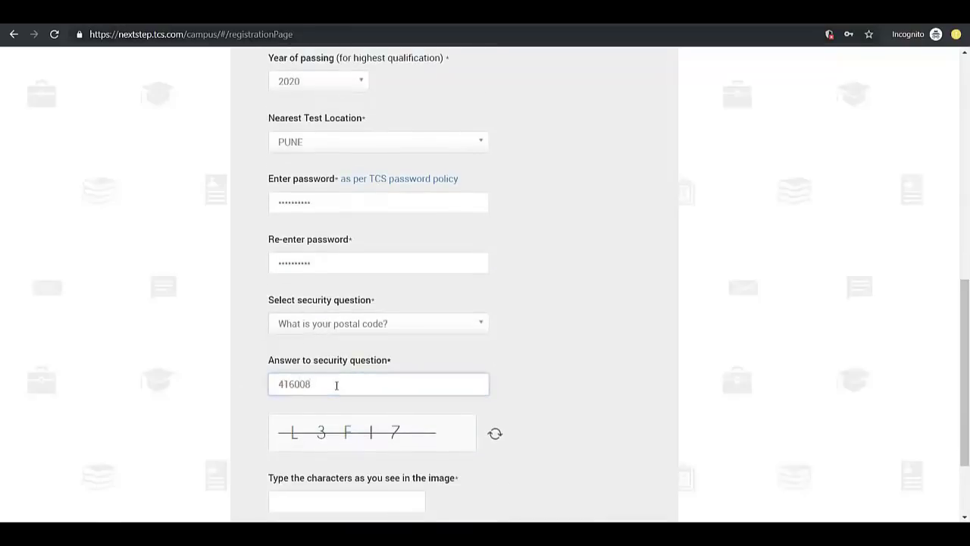
Enter the captcha characters, correcting one mistyped character, and submit the registration form
scroll(336, 386, "down", 2)
left_click(319, 393)
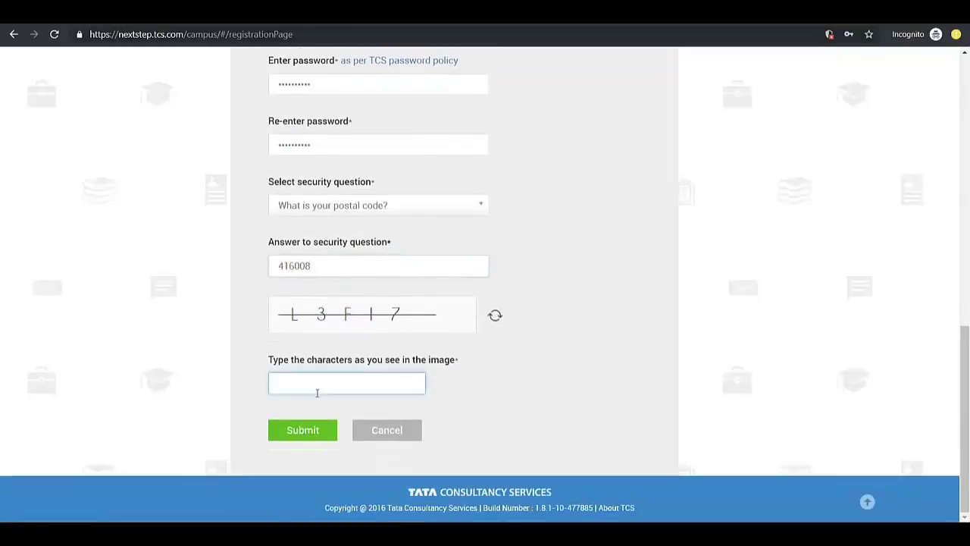
type("L3")
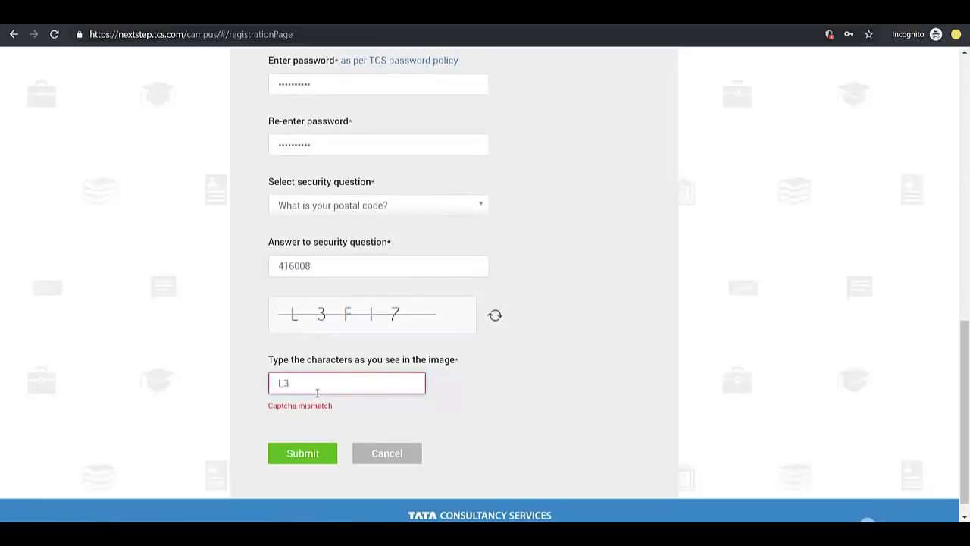
type("F1")
key("BackSpace")
type("I")
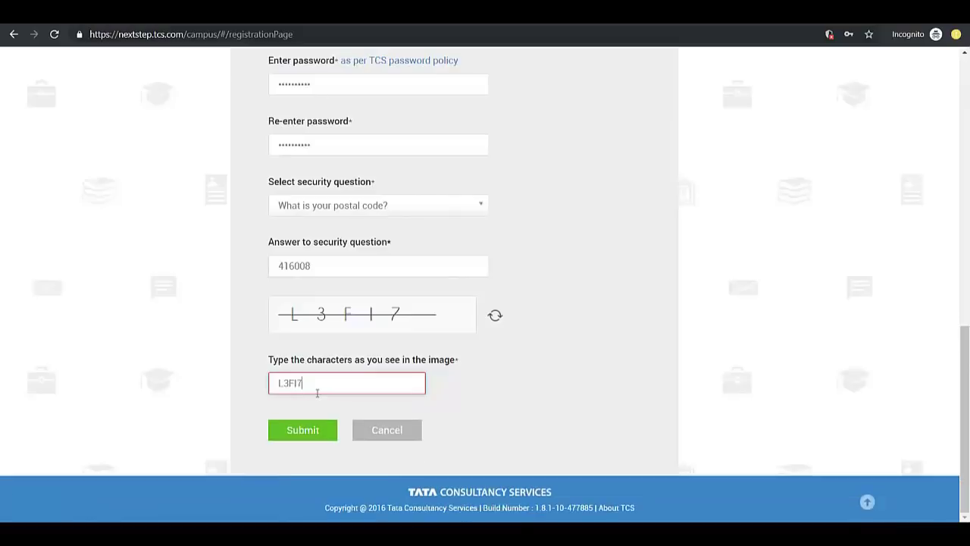
type("7")
left_click(303, 430)
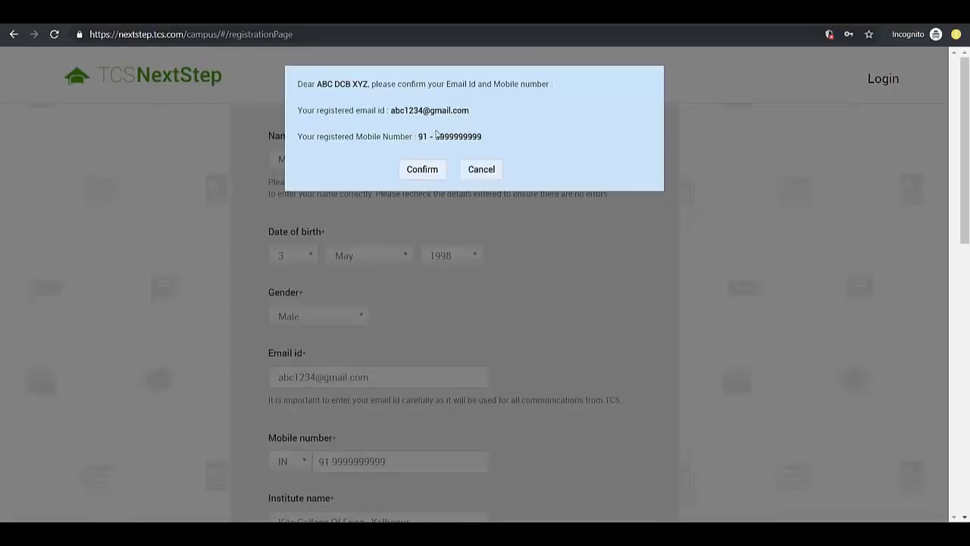
Confirm the e-mail and mobile details, close the already-registered notice, and cancel back to the form
left_click(422, 169)
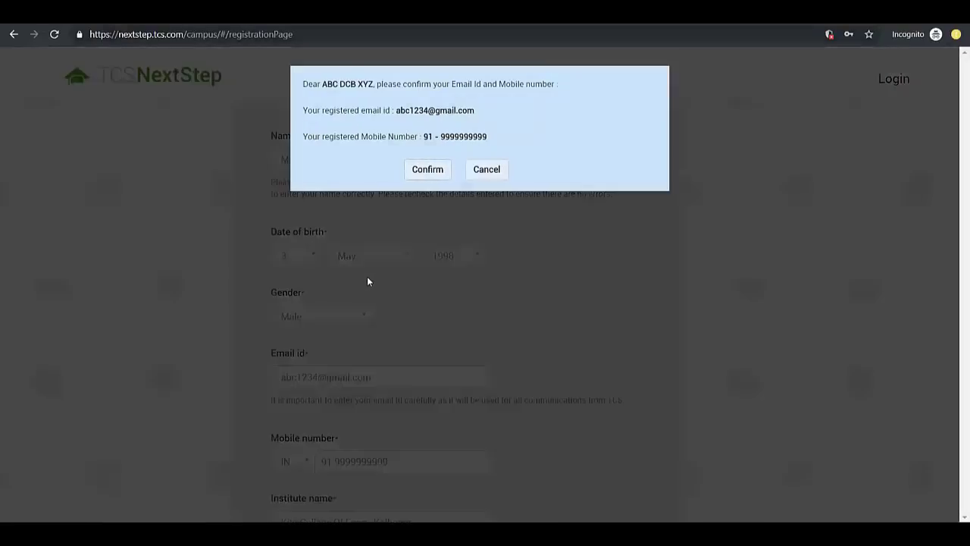
left_click(445, 142)
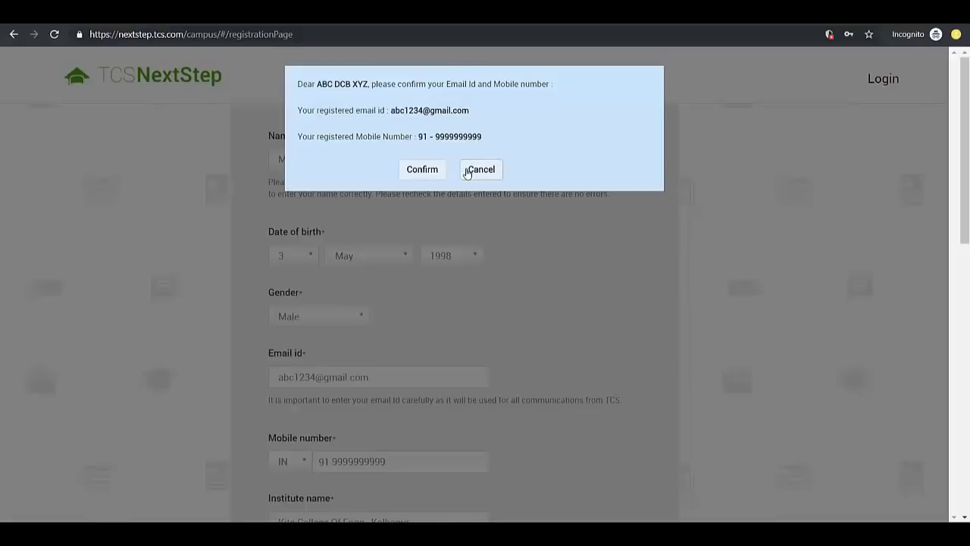
left_click(467, 171)
Edit the user part of the e-mail ID and dismiss the autocomplete suggestion
scroll(335, 357, "down", 1)
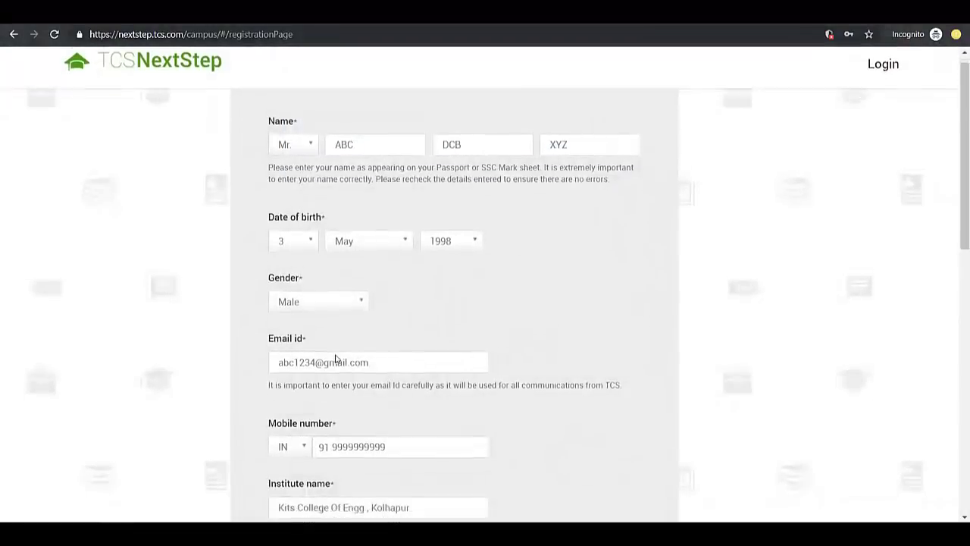
left_click(317, 316)
left_click_drag(277, 314, 316, 314)
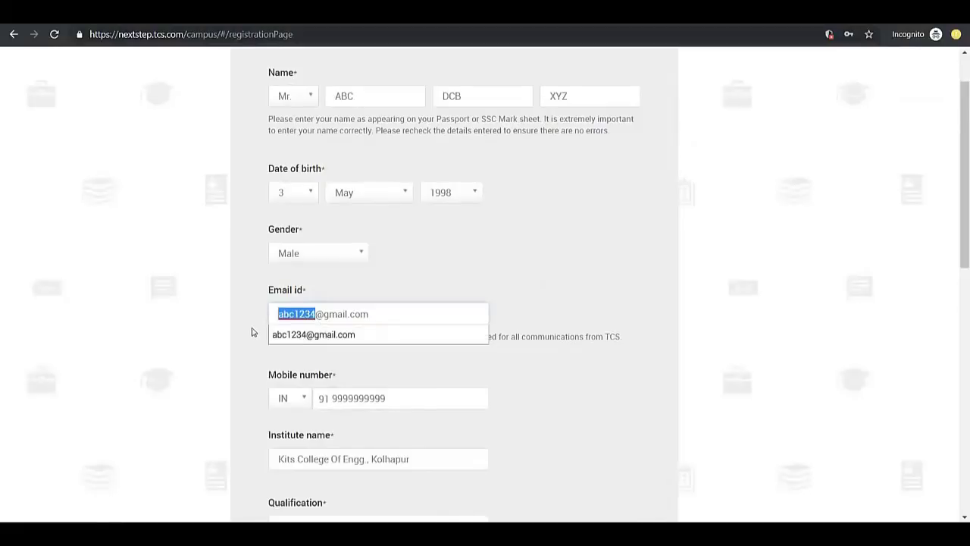
key("Right")
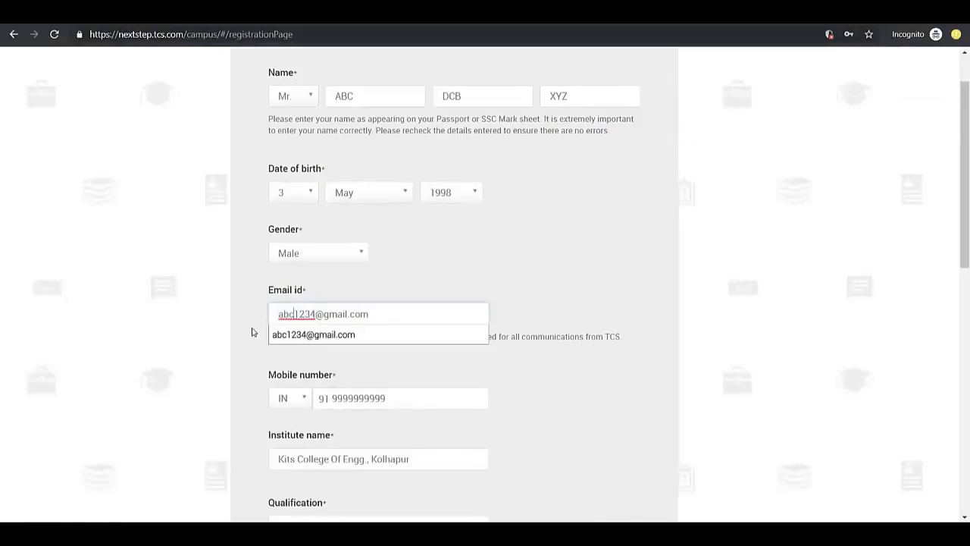
type("def")
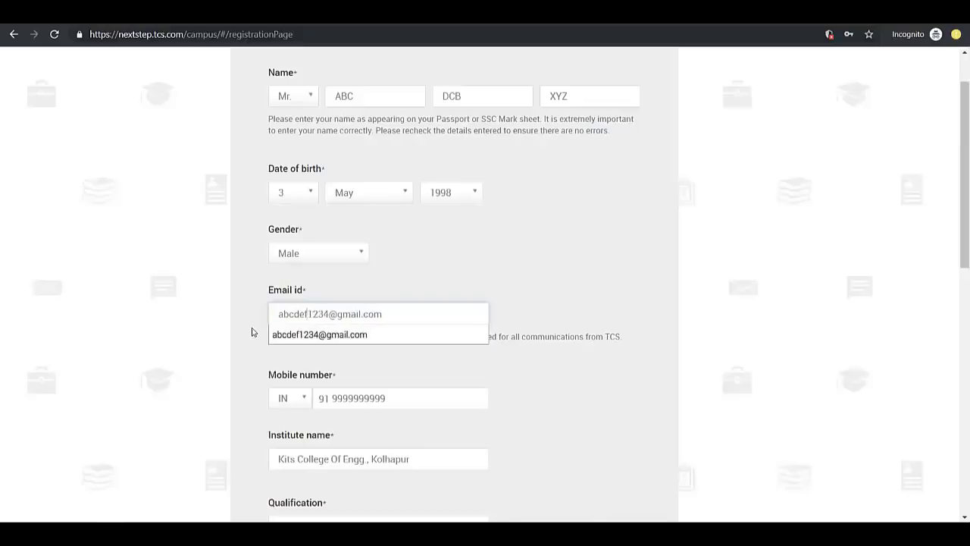
left_click(423, 290)
Submit the registration and confirm the entered details in the dialog
scroll(382, 329, "down", 6)
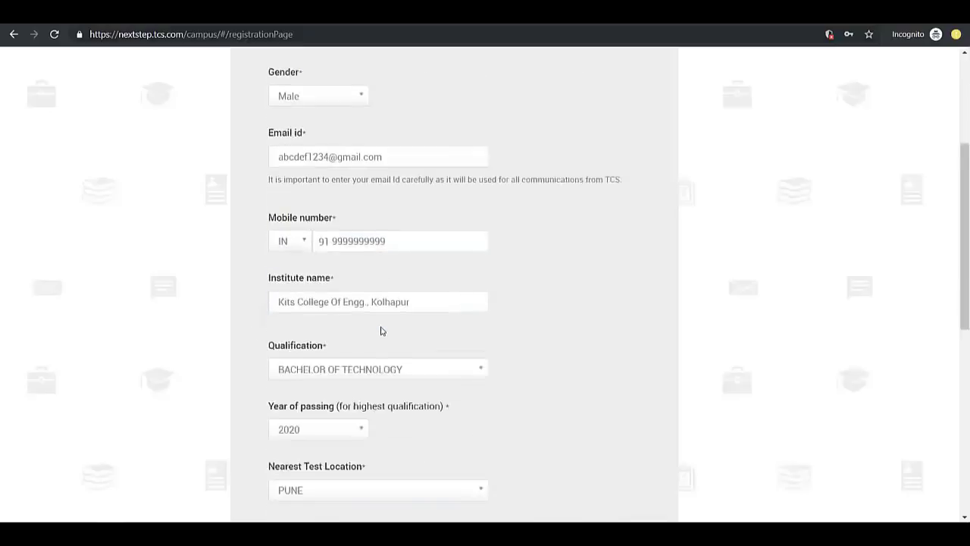
scroll(364, 364, "down", 3)
left_click(307, 432)
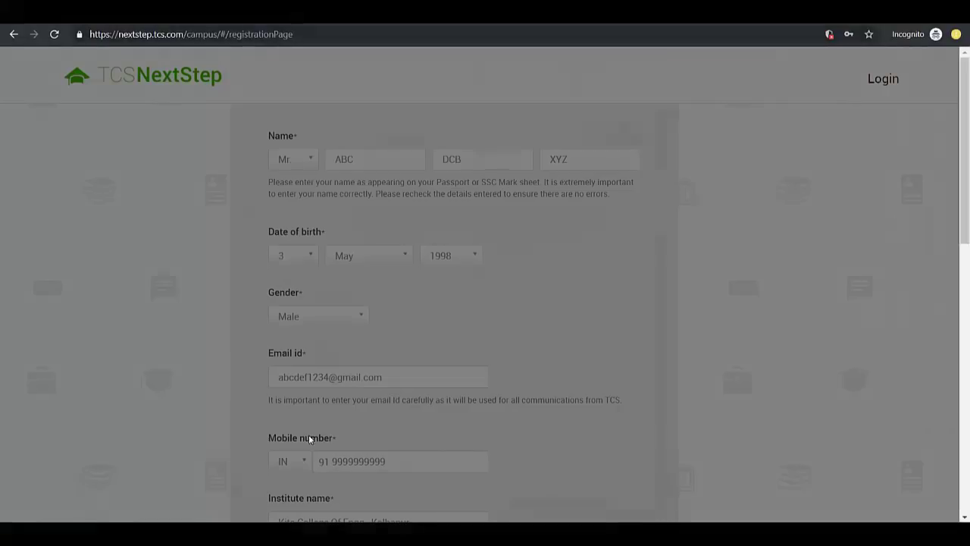
left_click(432, 171)
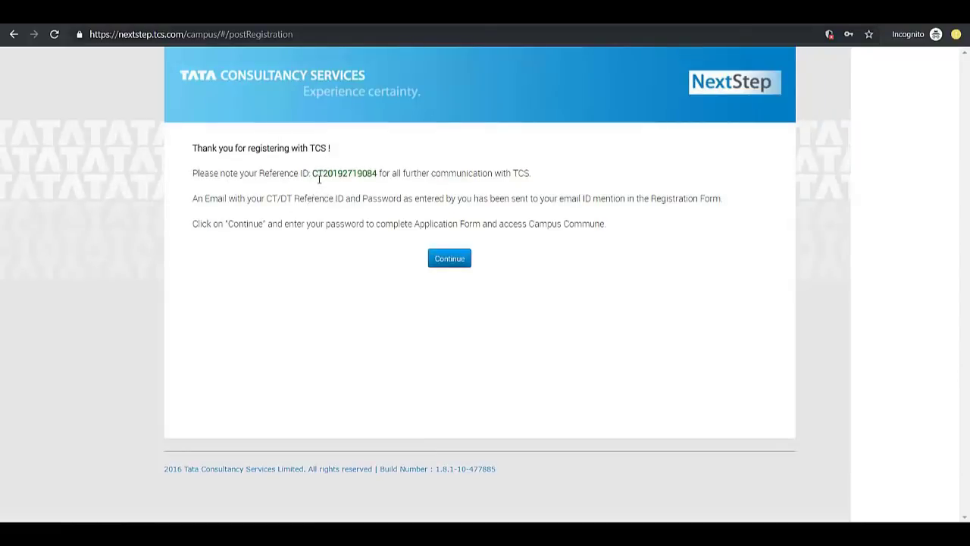
Select the Reference ID on the thank-you page, then Continue to the password prompt
left_click_drag(317, 177, 380, 176)
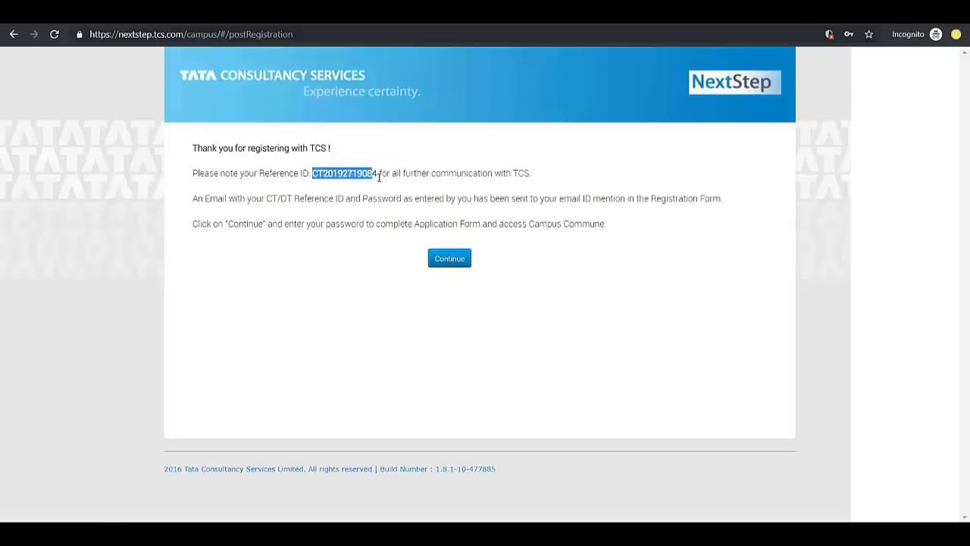
left_click(388, 199)
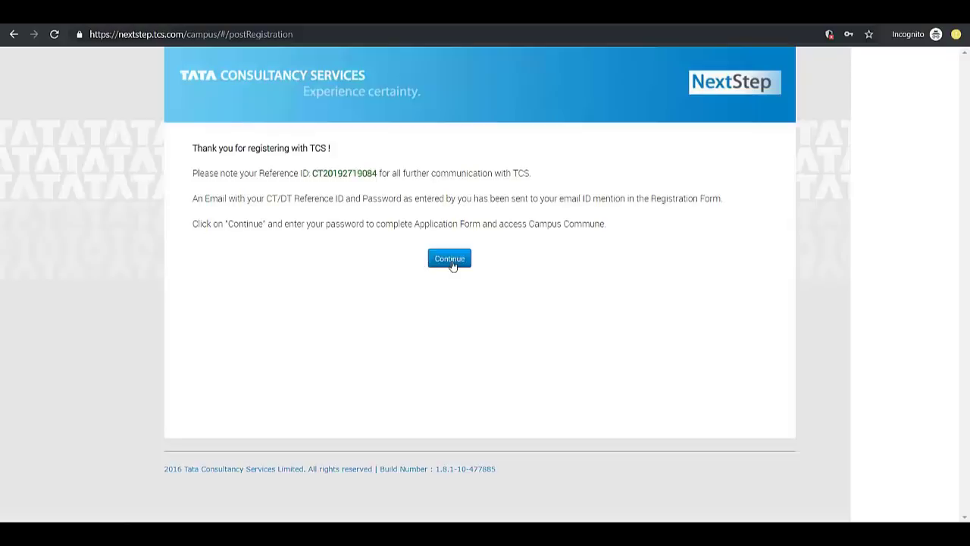
left_click(451, 261)
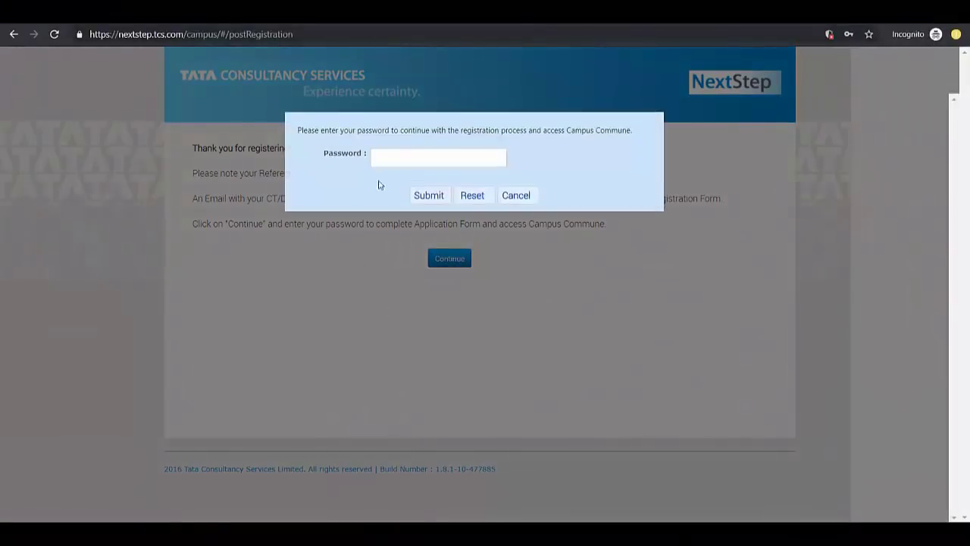
Sign in with the account password, then open Application Form from the left menu
left_click(393, 161)
type("***")
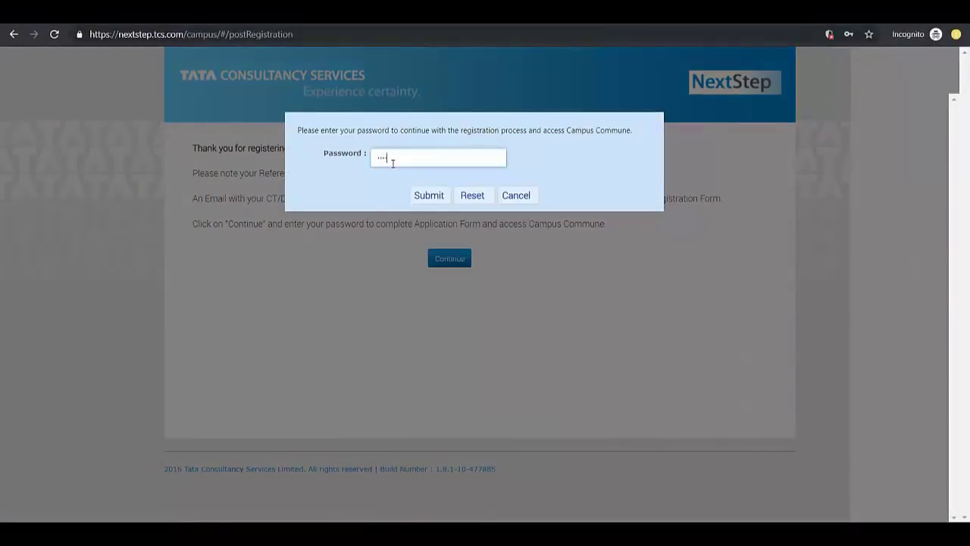
type("**")
left_click(429, 195)
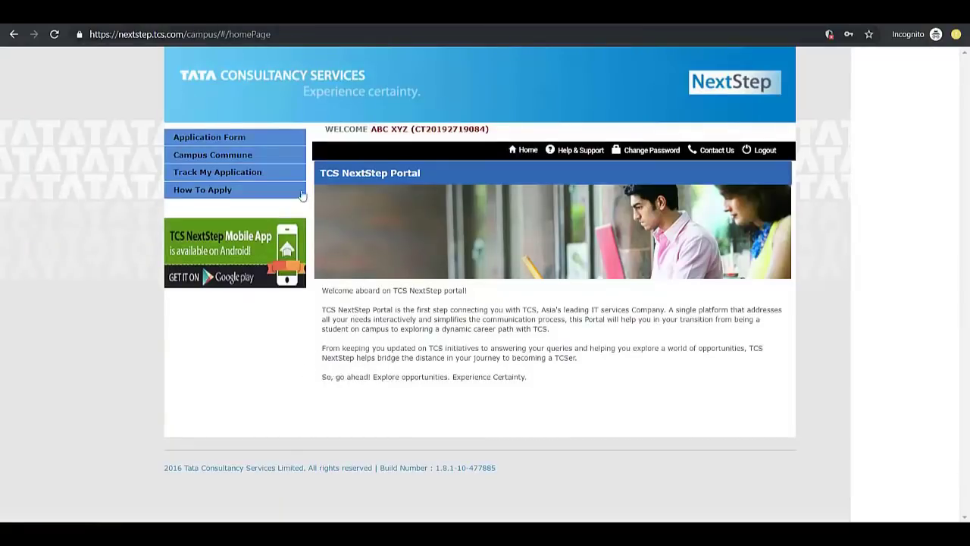
left_click(210, 141)
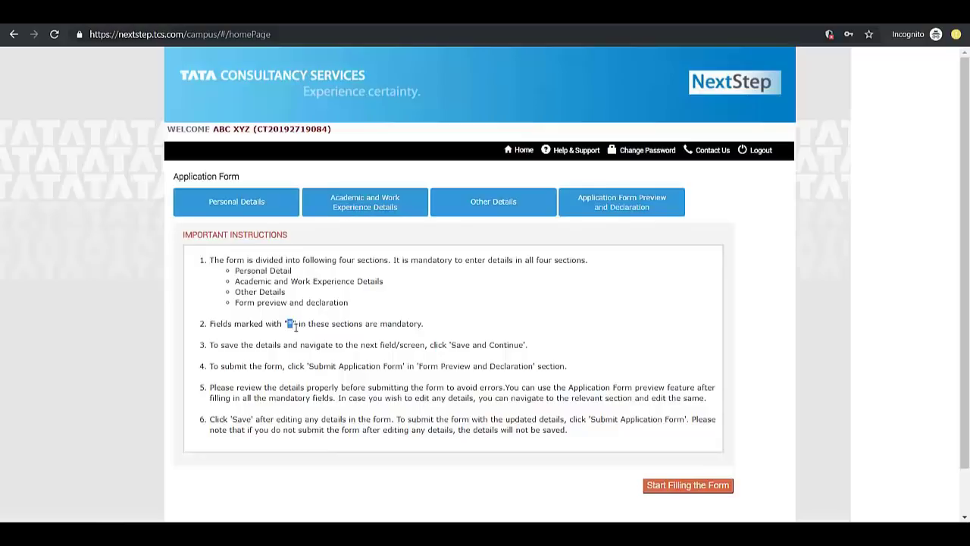
Scroll past the Important Instructions and choose Start Filling the Form to reach Personal Details
left_click(297, 327)
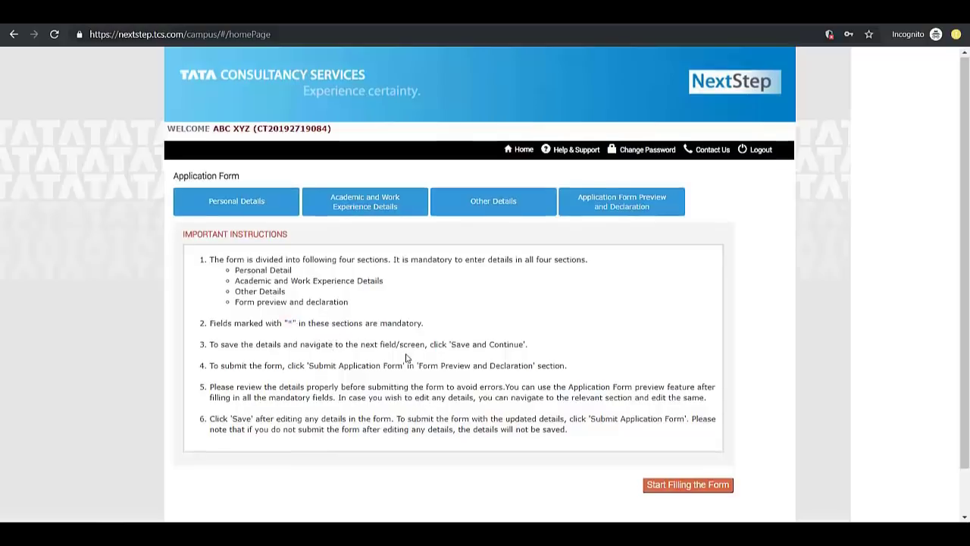
scroll(406, 358, "down", 1)
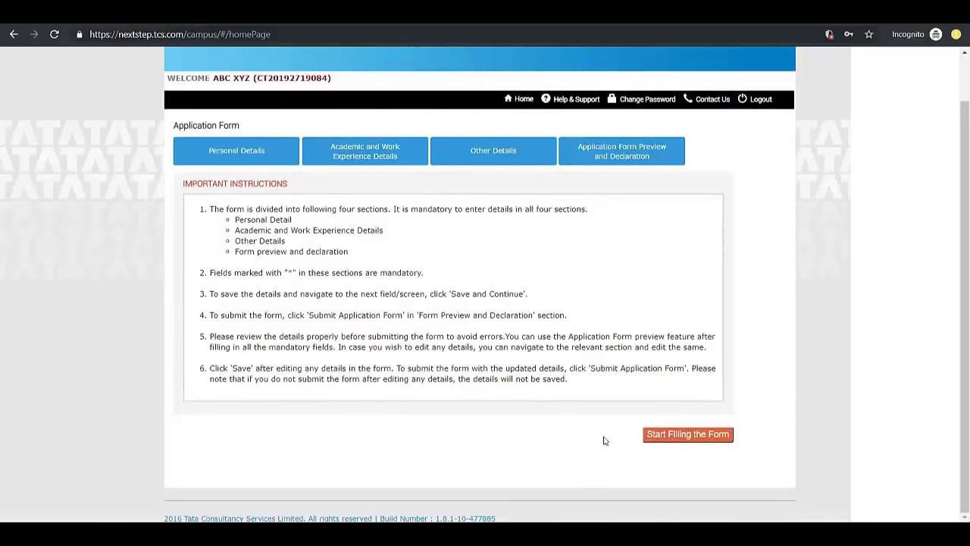
left_click(678, 441)
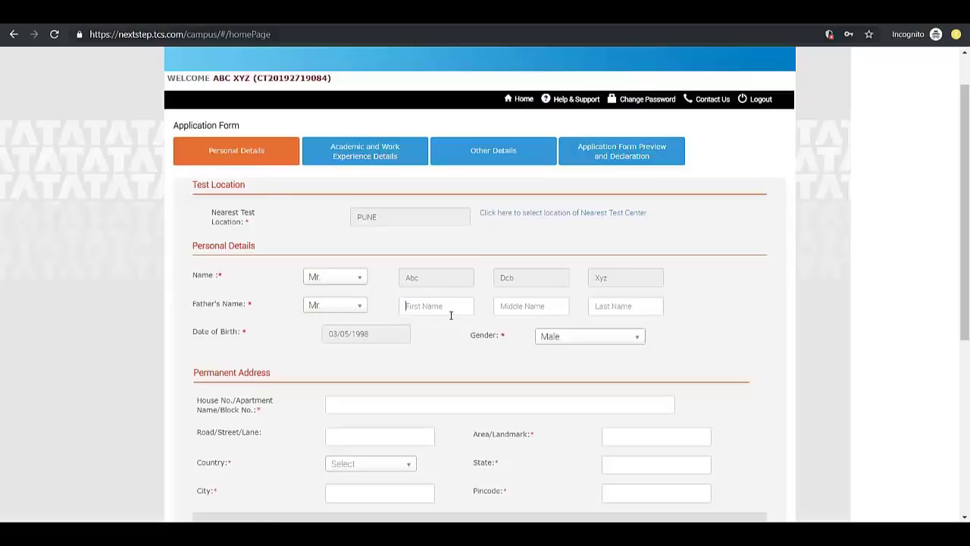
Type the father's first and middle names, moving on to the last name field
type("ghf")
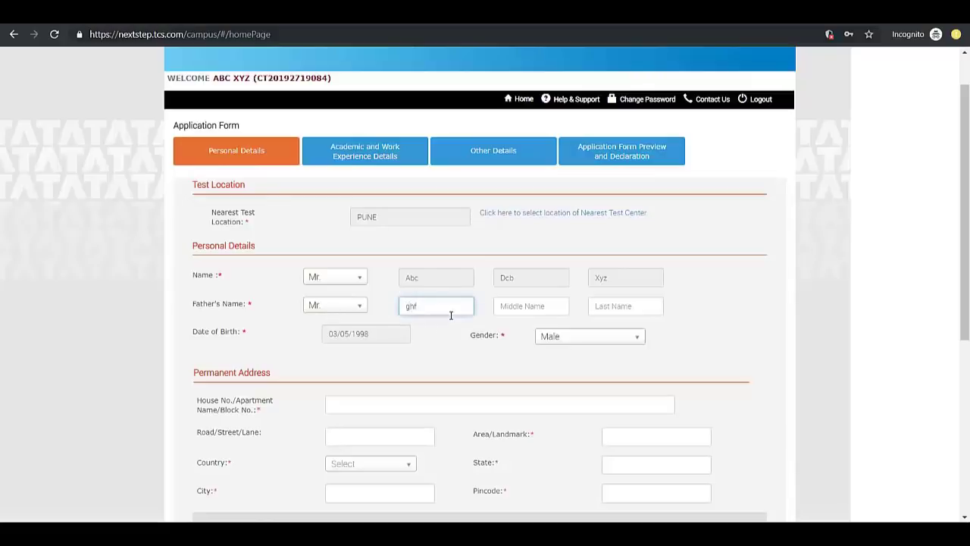
key("Tab")
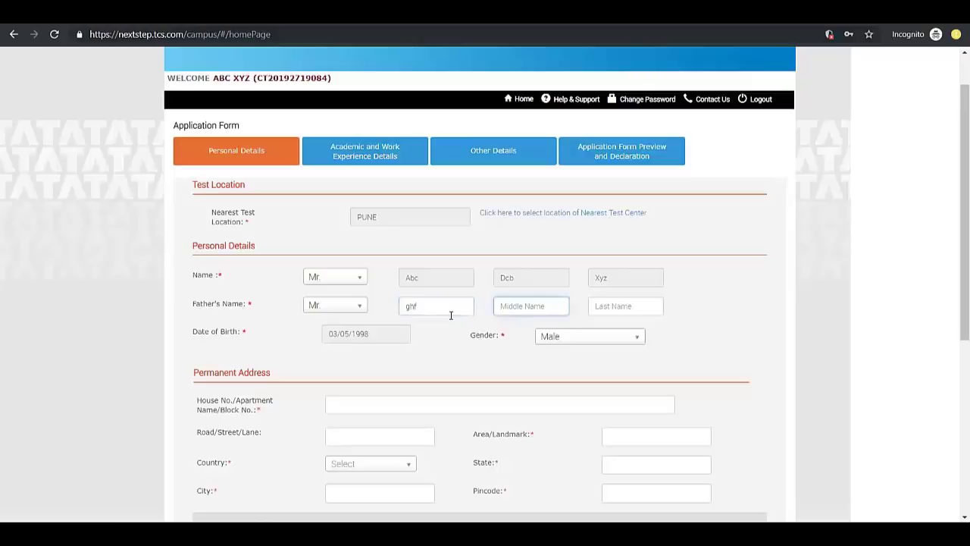
type("jhf")
key("Tab")
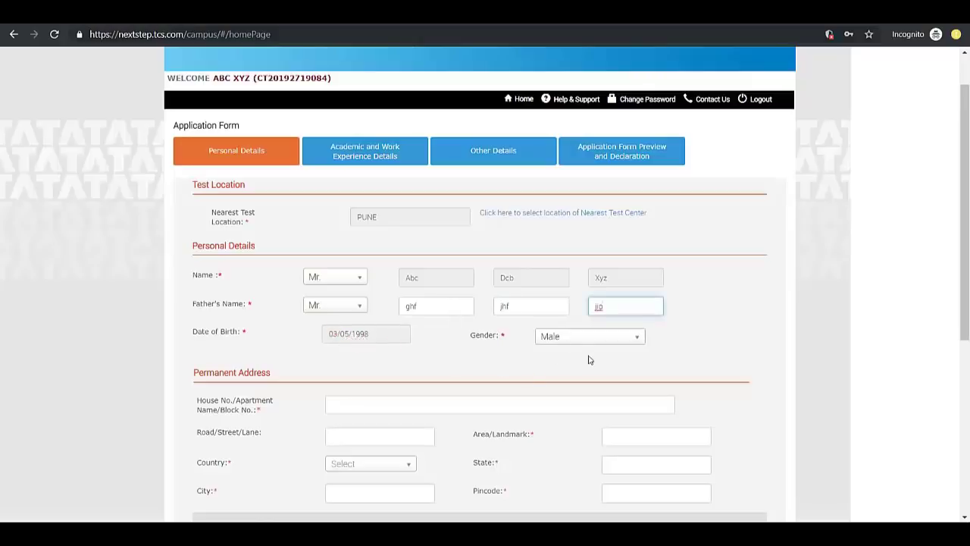
Fill in the house, road and landmark of the permanent address and choose India as country
scroll(291, 325, "down", 2)
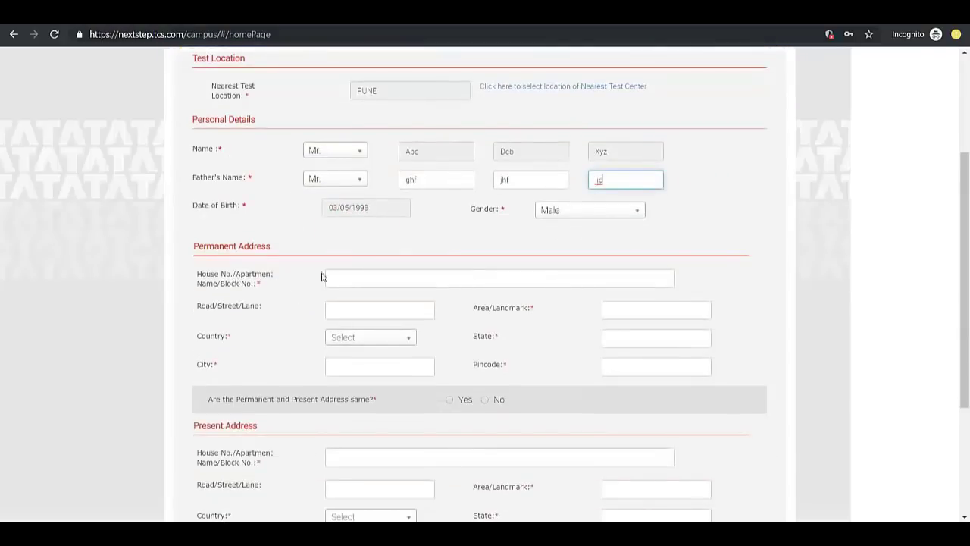
left_click(352, 284)
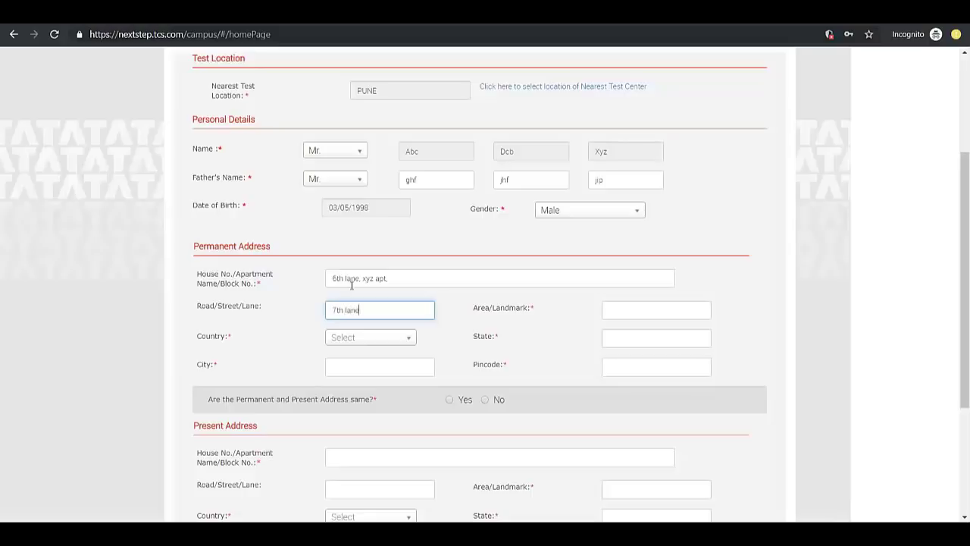
key("Tab")
type("ra")
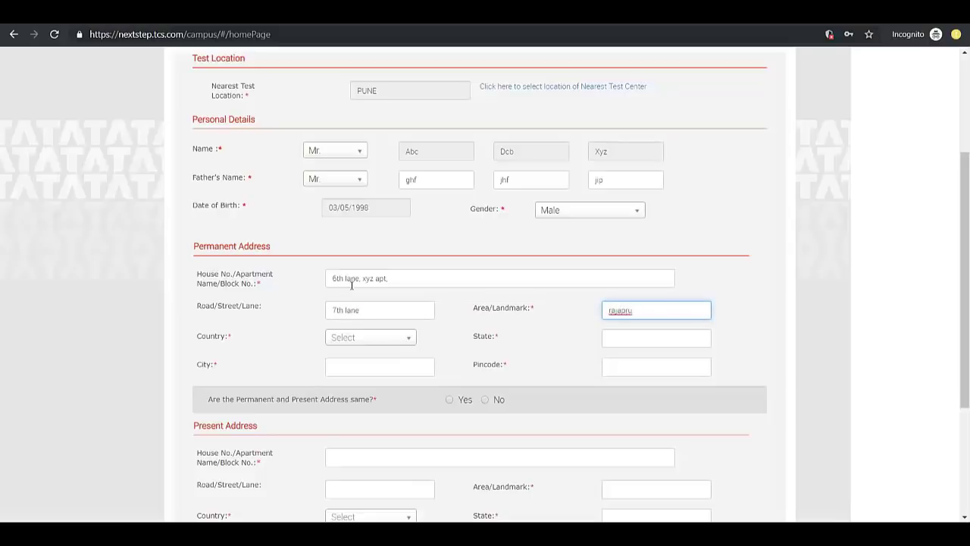
type("japru")
key("BackSpace")
key("BackSpace")
type("uri")
key("Tab")
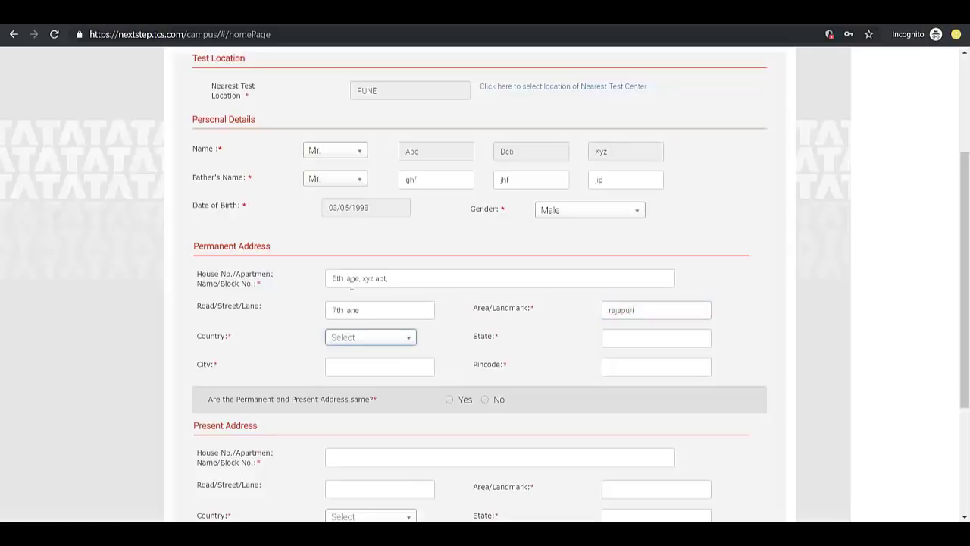
key("Return")
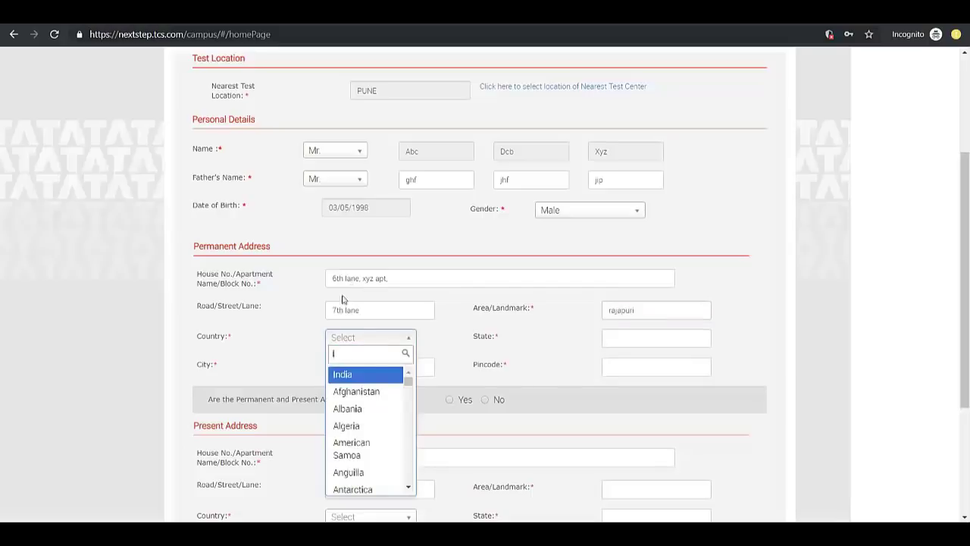
left_click(339, 377)
Enter Maharashtra as the state and Kolhapur as the city, then begin the pincode
left_click(635, 345)
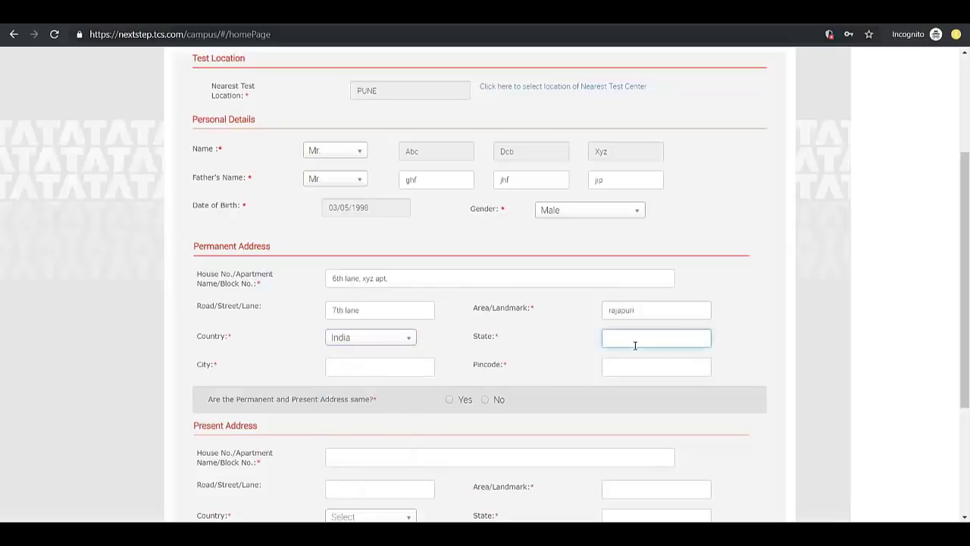
type("Maharashtra")
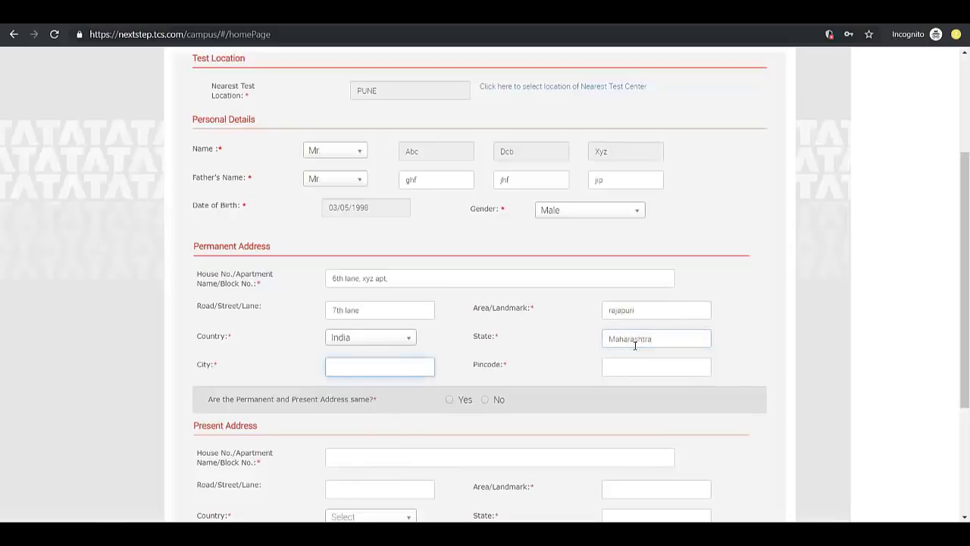
type("Kolhapur")
key("Tab")
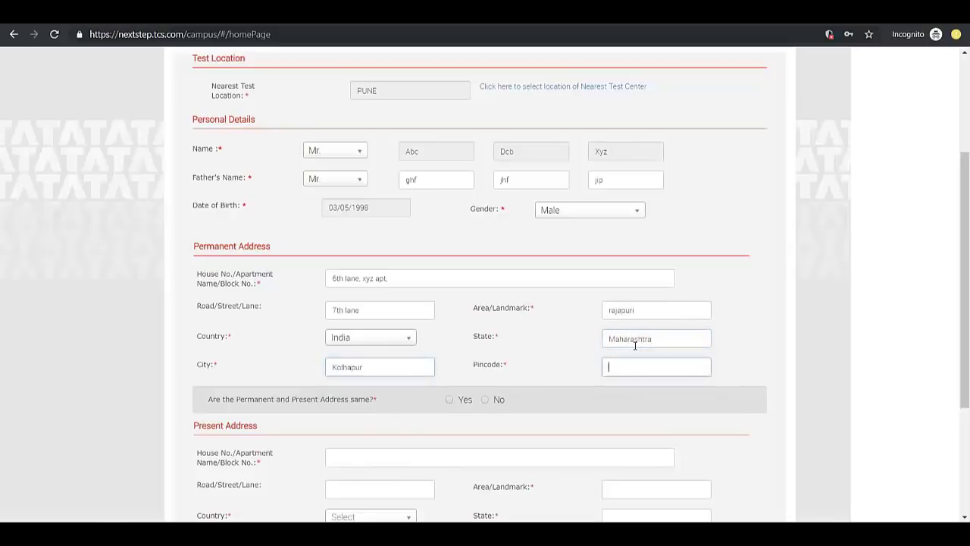
type("416012")
Answer Yes to permanent and present address being the same, then save the Personal Details
scroll(297, 362, "down", 1)
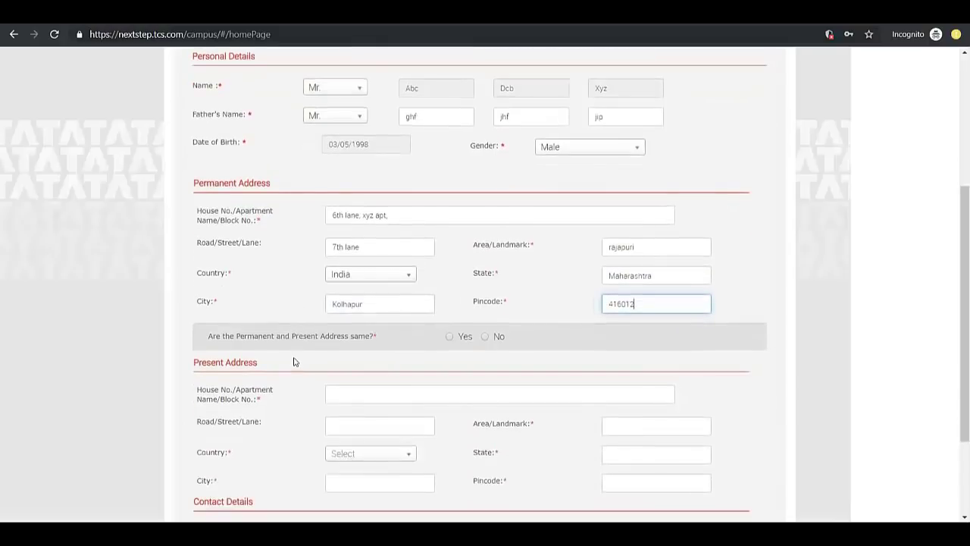
left_click(449, 337)
scroll(418, 354, "down", 1)
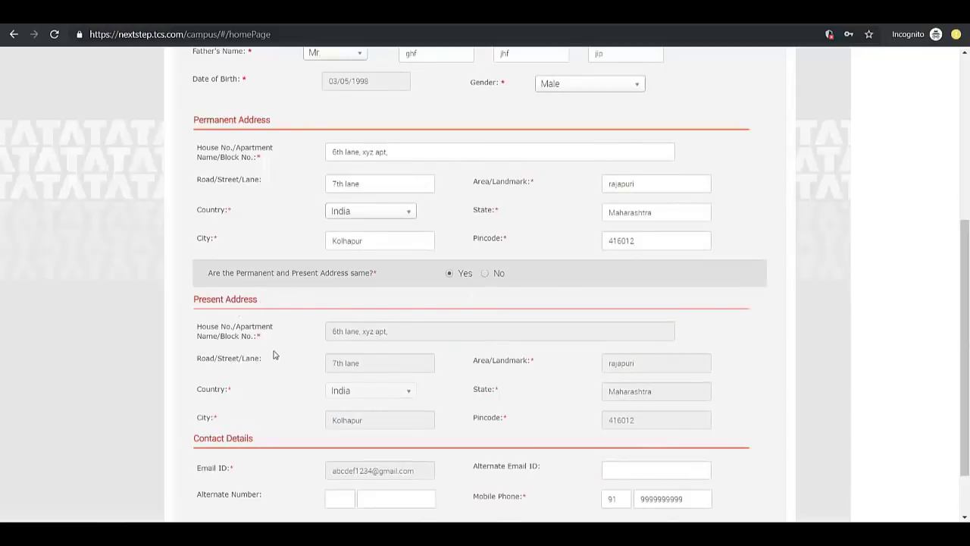
scroll(274, 355, "down", 2)
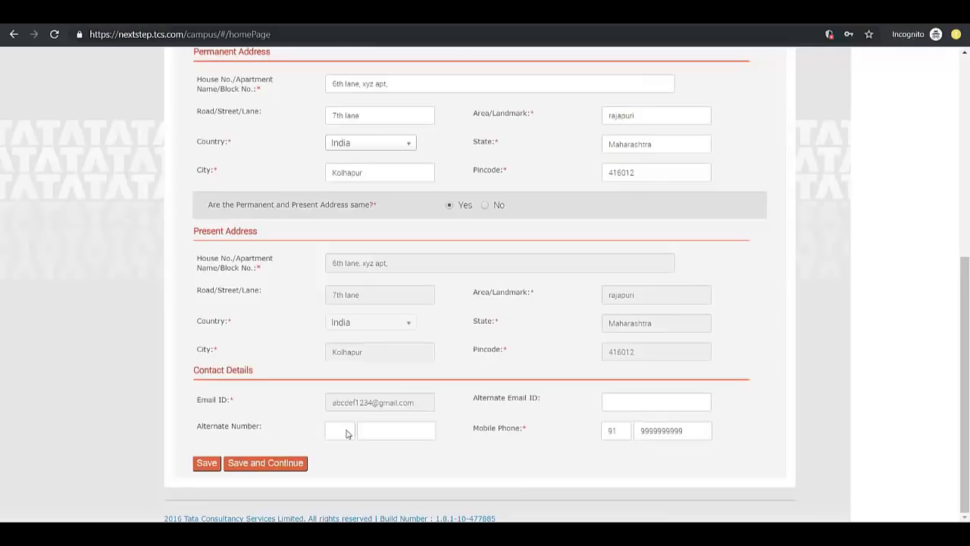
left_click(204, 465)
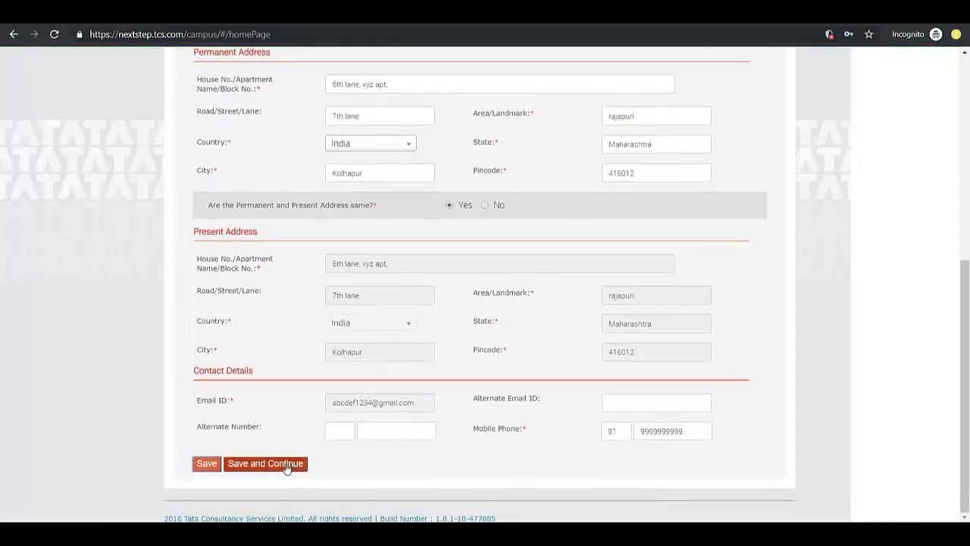
Save the personal details and open Highest Qualification details showing Bachelor of Technology, 2020
left_click(263, 465)
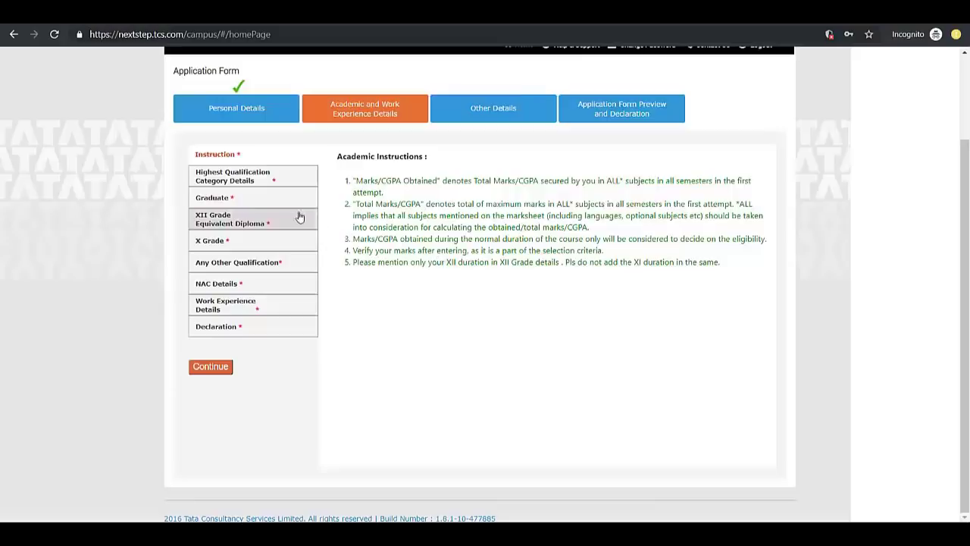
left_click(247, 178)
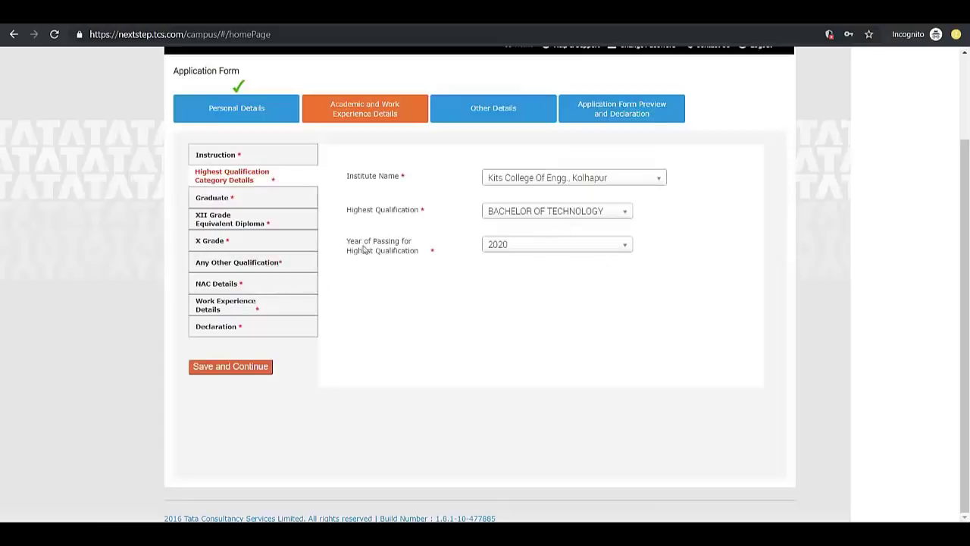
Save the Bachelor of Technology qualification details to reach the Graduate form
left_click(224, 367)
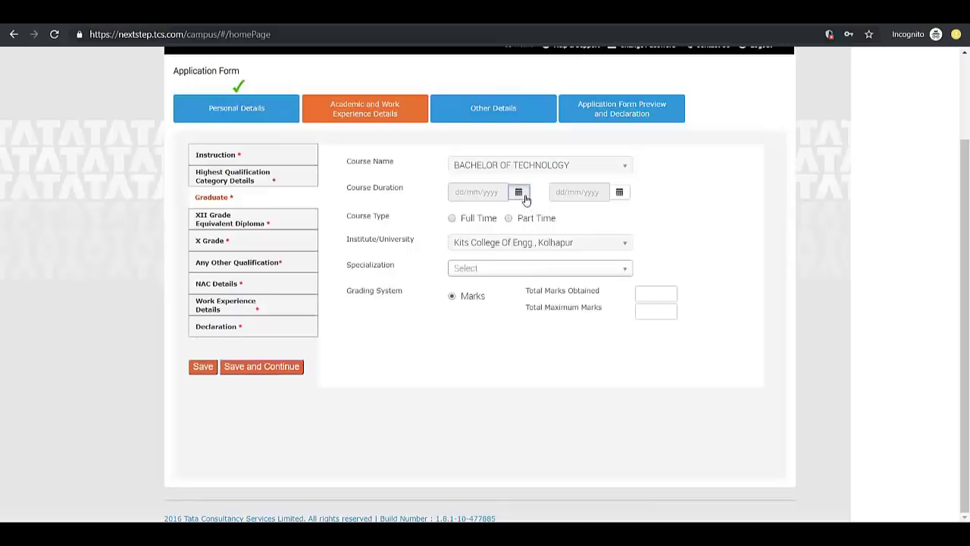
Set the graduate course start date to 01/06/2016
left_click(522, 195)
left_click(535, 217)
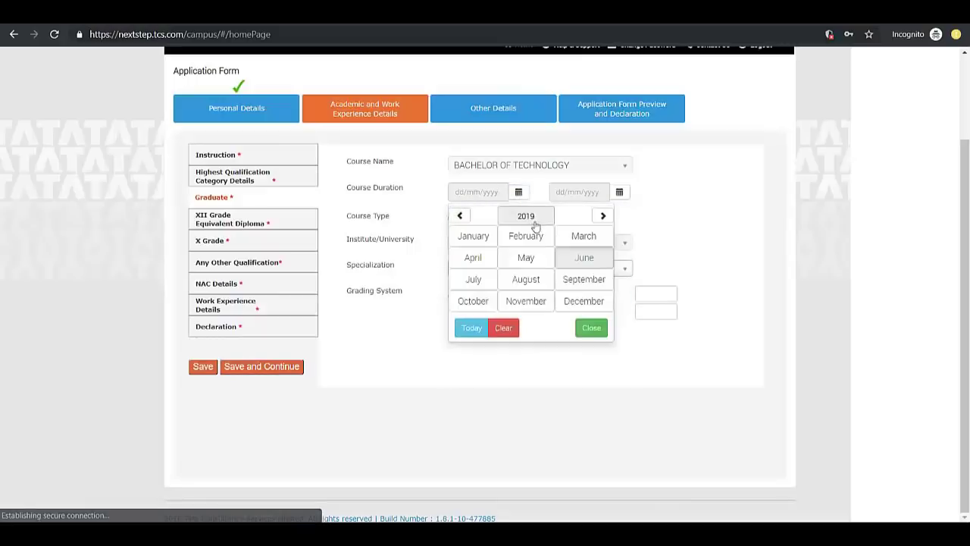
left_click(461, 216)
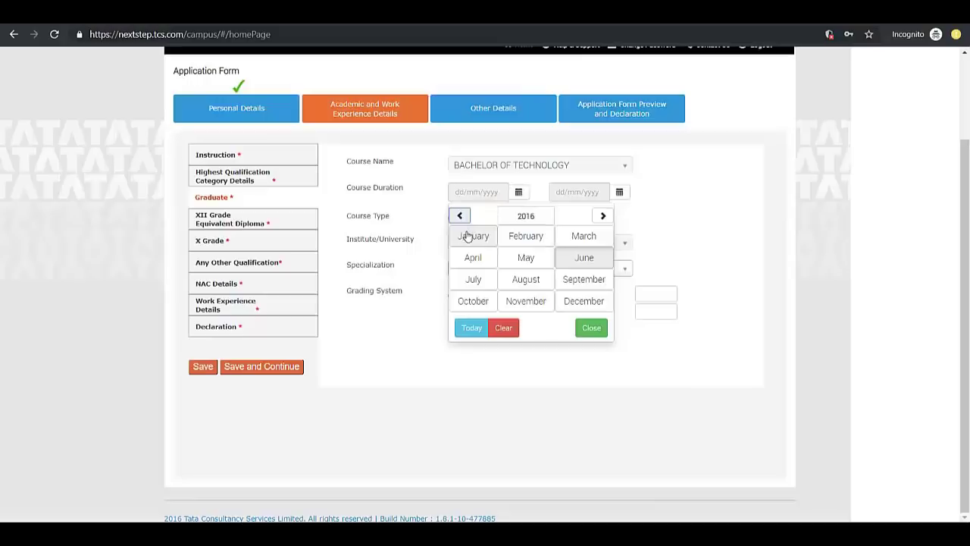
left_click(566, 262)
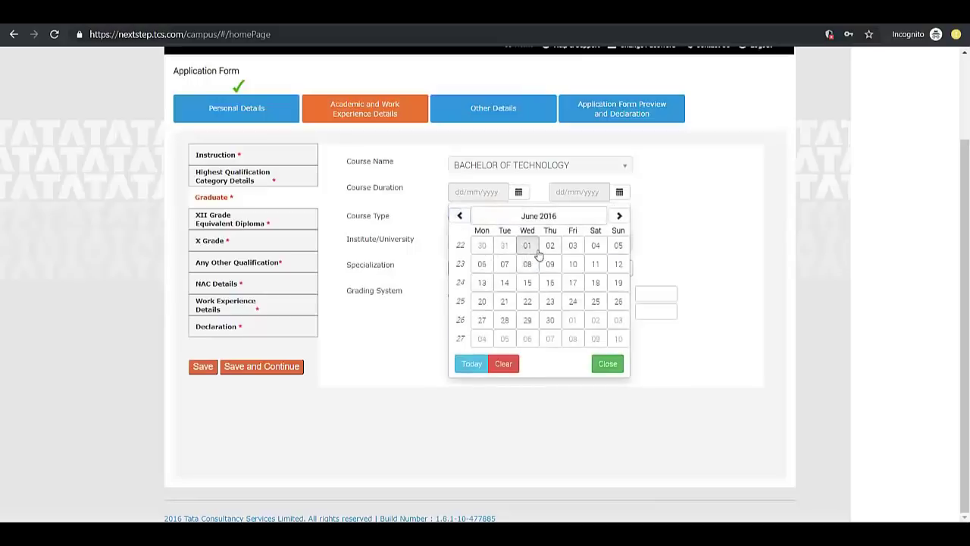
left_click(527, 247)
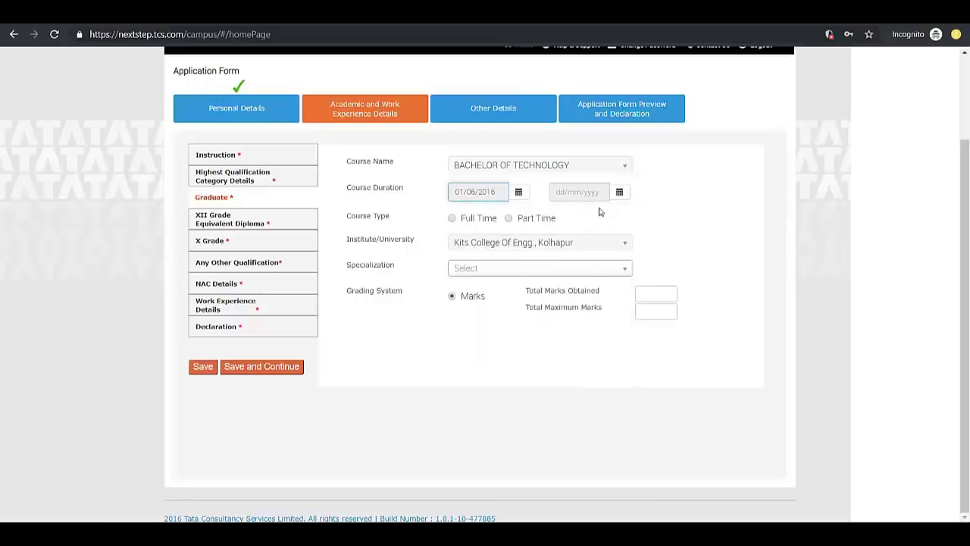
Set the graduate course end date to 30/06/2020 and mark it Full Time
left_click(619, 193)
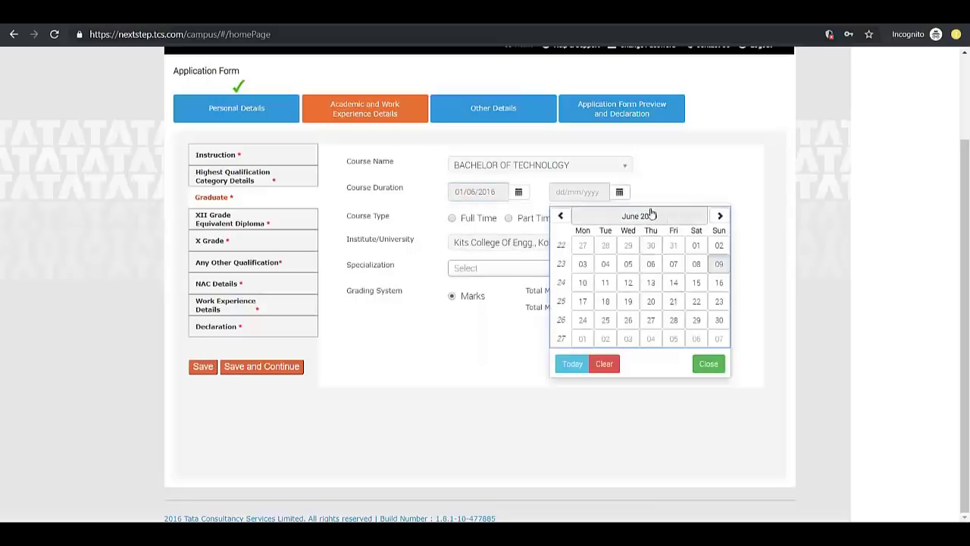
left_click(650, 216)
left_click(705, 217)
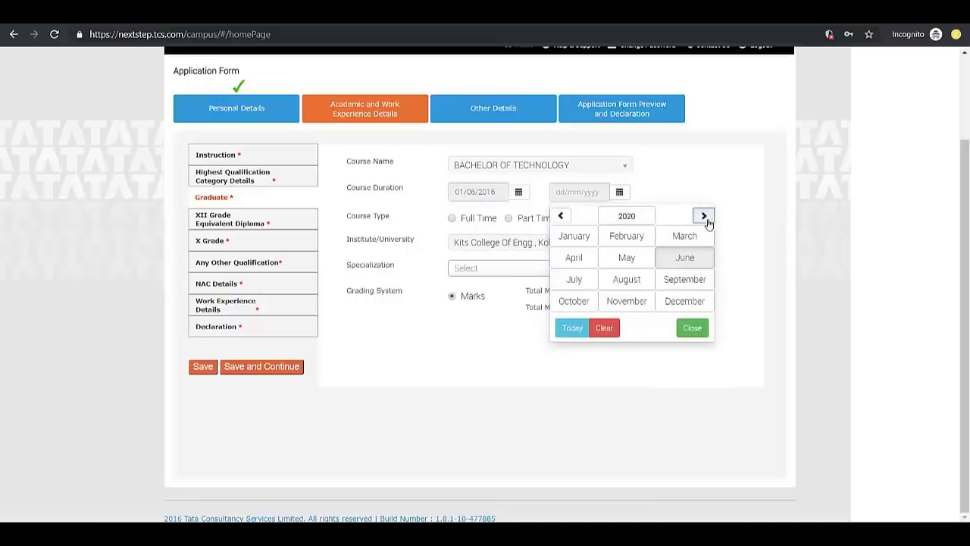
left_click(677, 262)
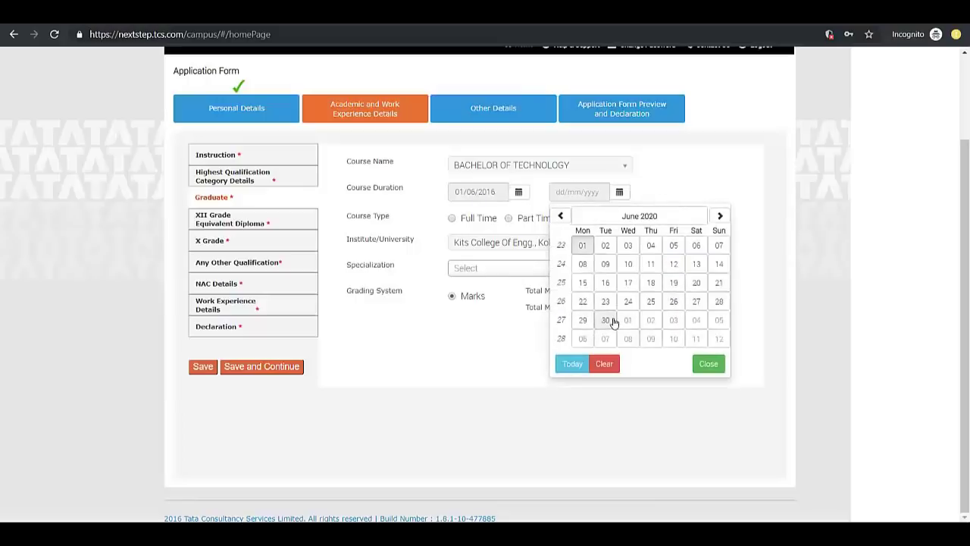
left_click(607, 320)
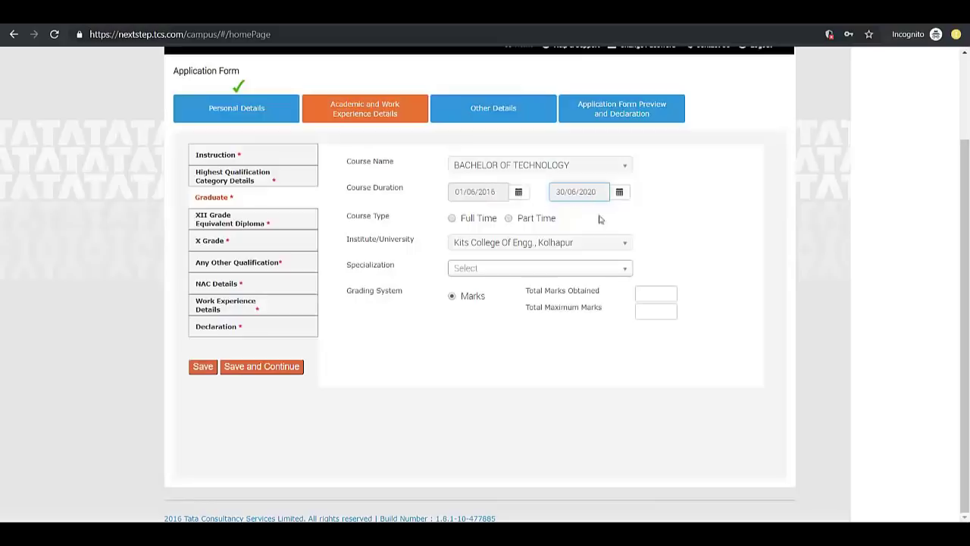
left_click(453, 219)
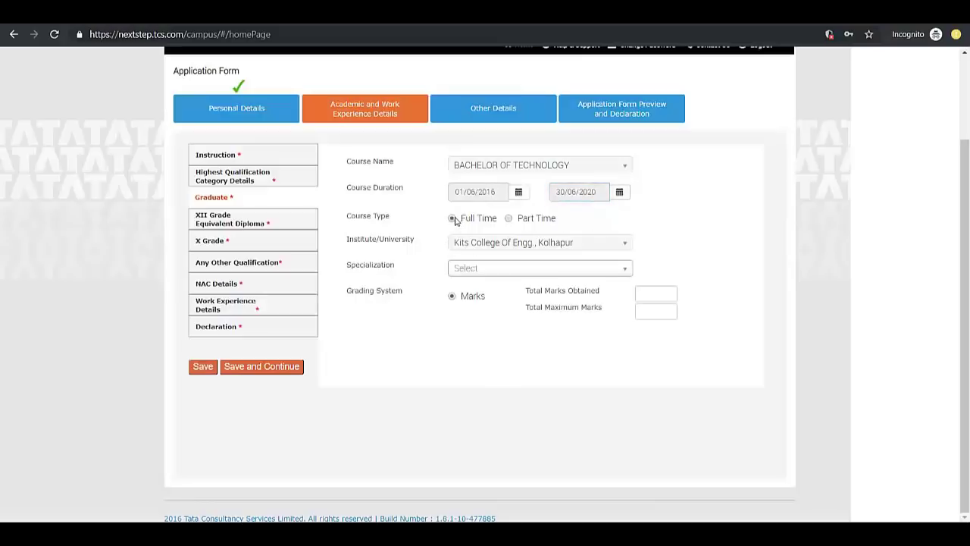
Search the Specialization list and select Electronics Engineering
left_click(492, 275)
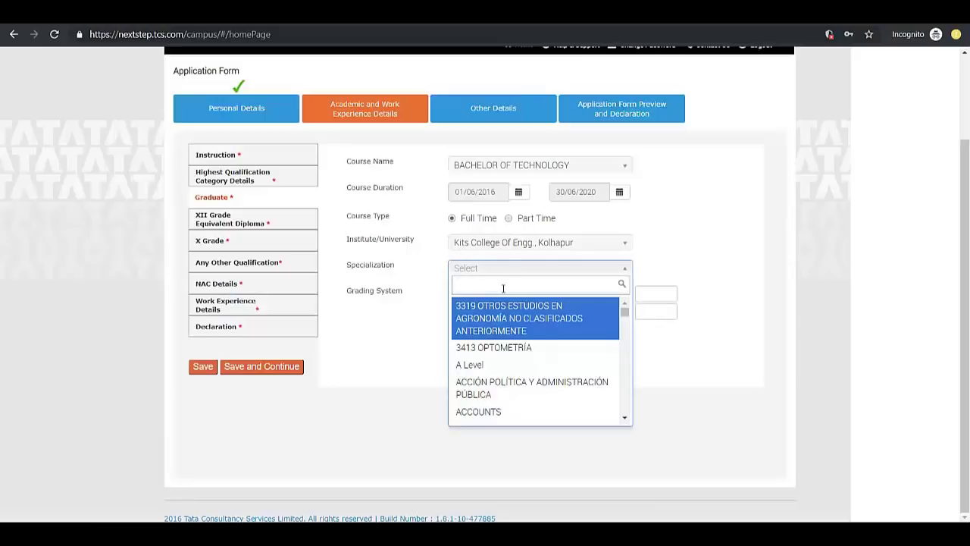
type("computer")
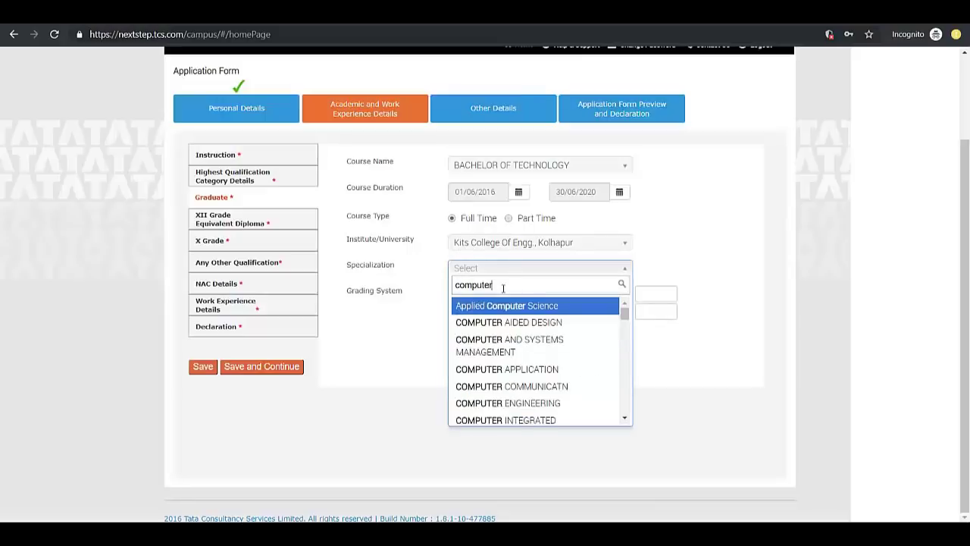
type(" science")
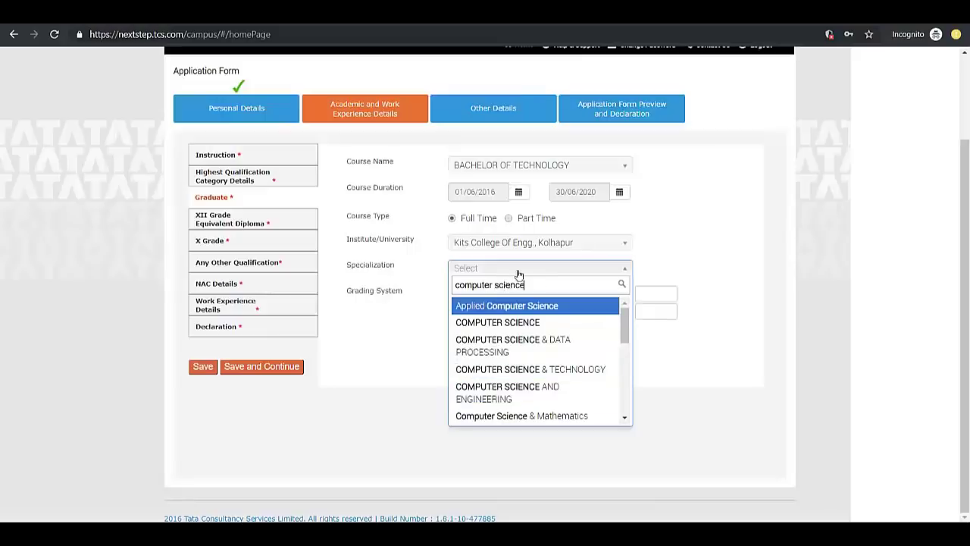
left_click(428, 276)
key("Down")
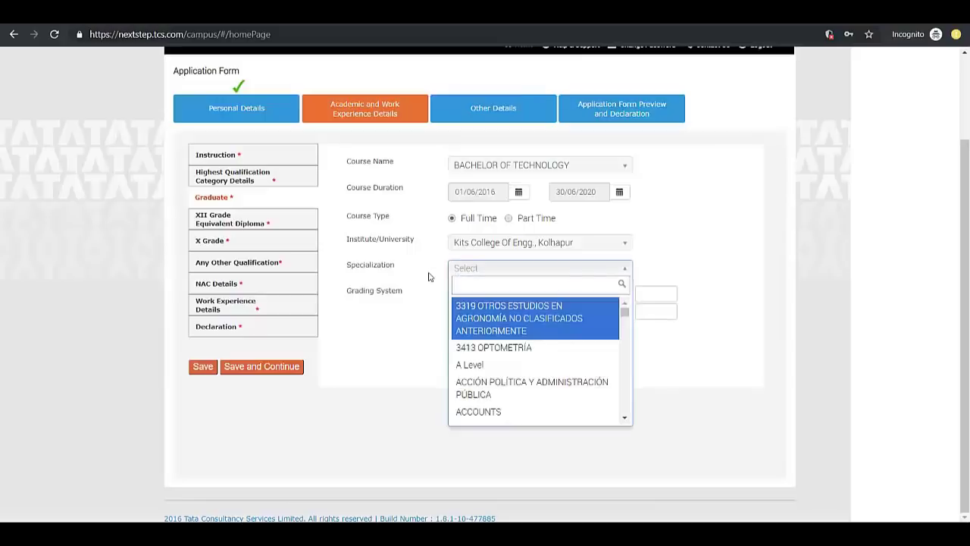
type("ectronic")
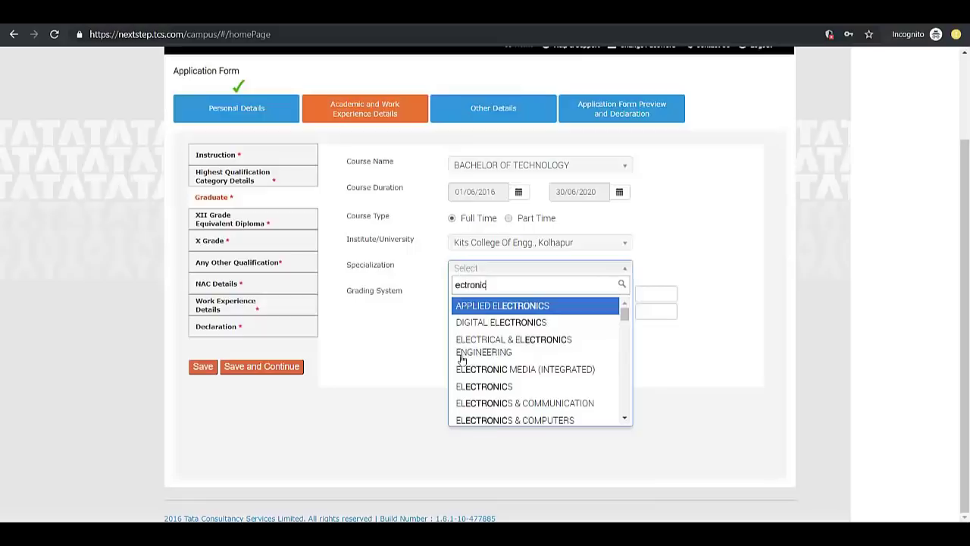
scroll(485, 349, "down", 1)
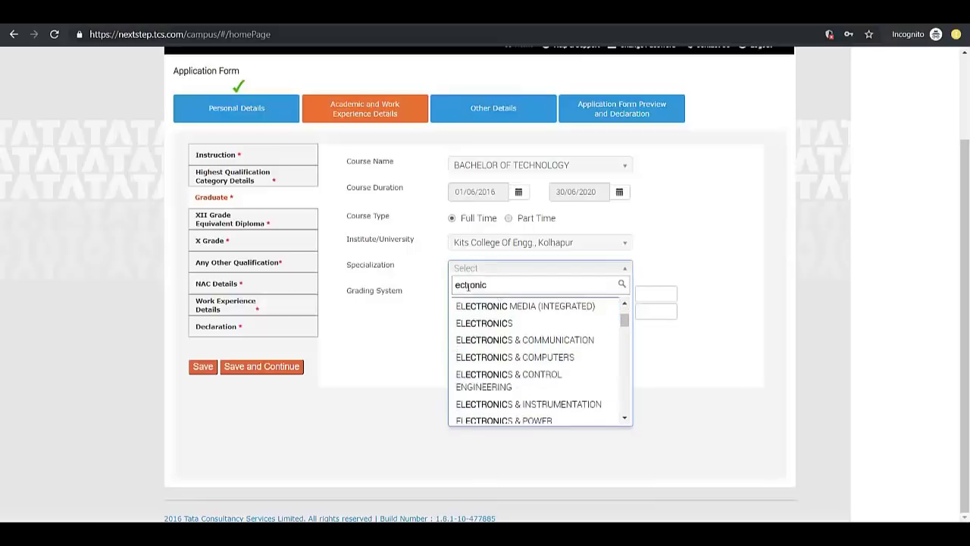
type("l")
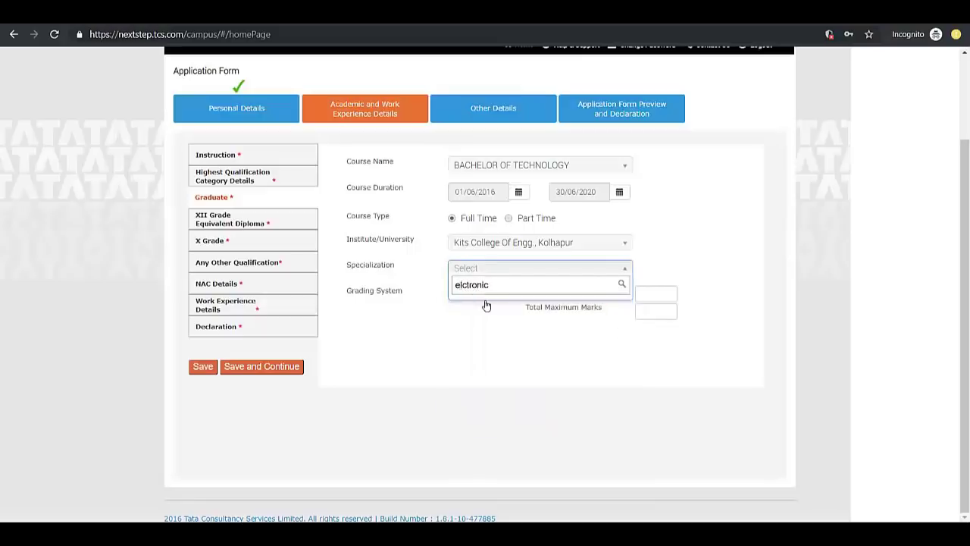
type("e")
scroll(515, 326, "down", 3)
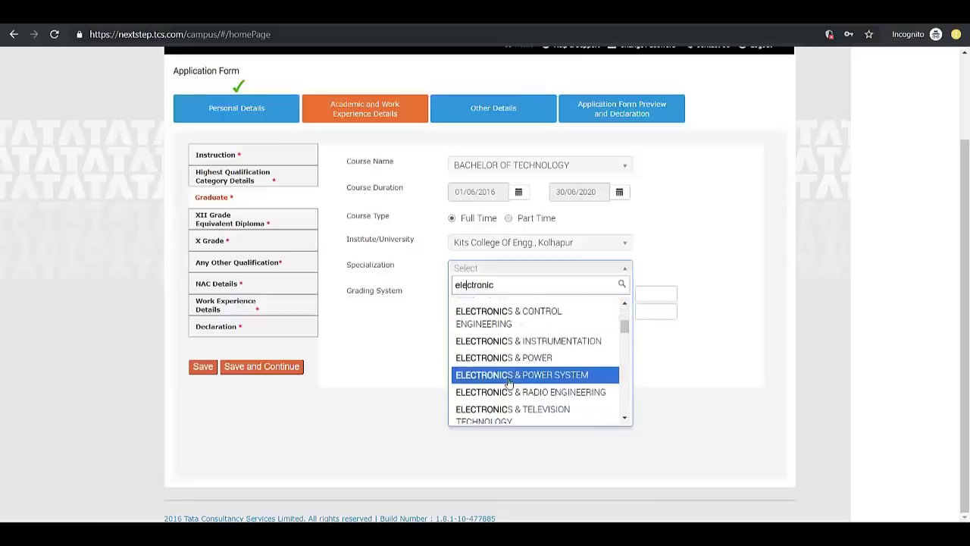
scroll(523, 373, "down", 2)
scroll(523, 356, "up", 4)
type("s engir")
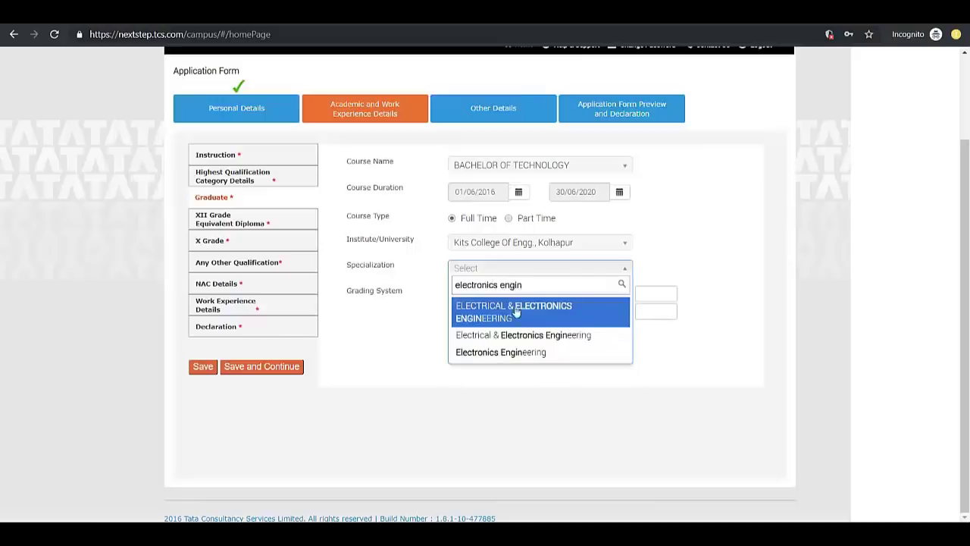
left_click(506, 354)
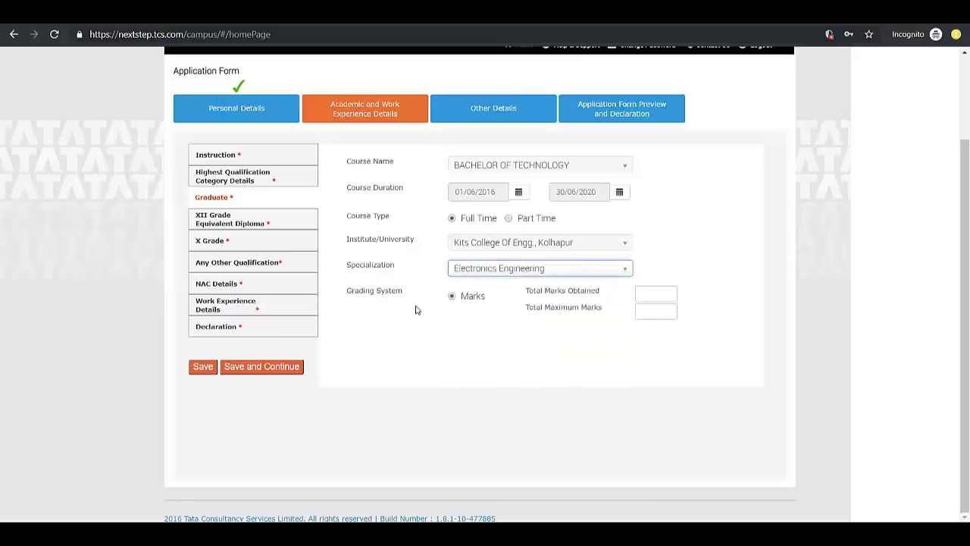
Enter 3500 total maximum marks and 3125 marks obtained, giving 89.29%
left_click(405, 402)
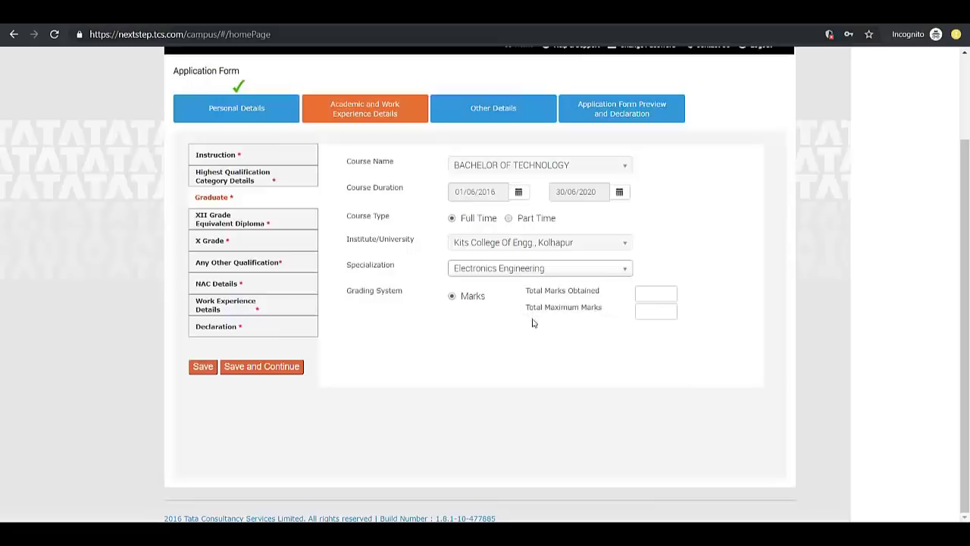
left_click(648, 313)
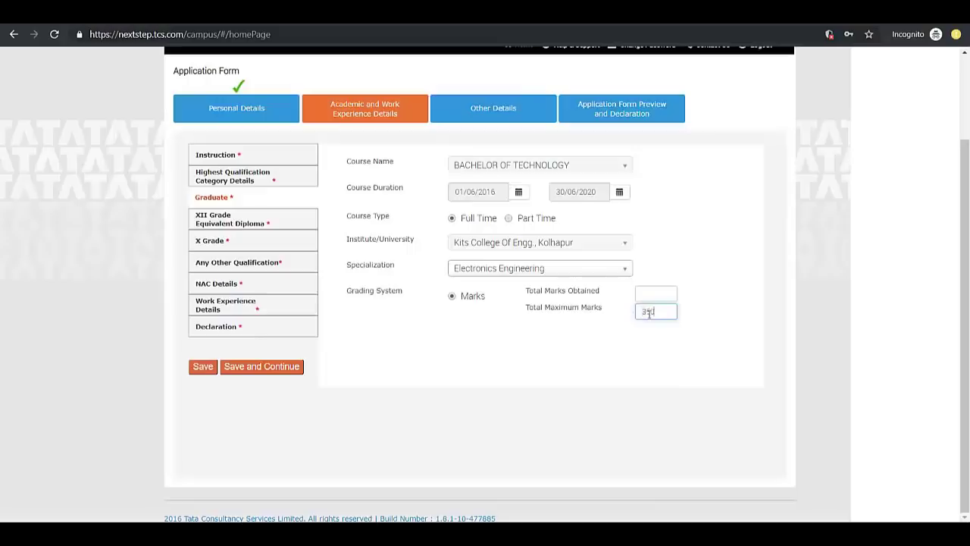
left_click(648, 348)
left_click(647, 300)
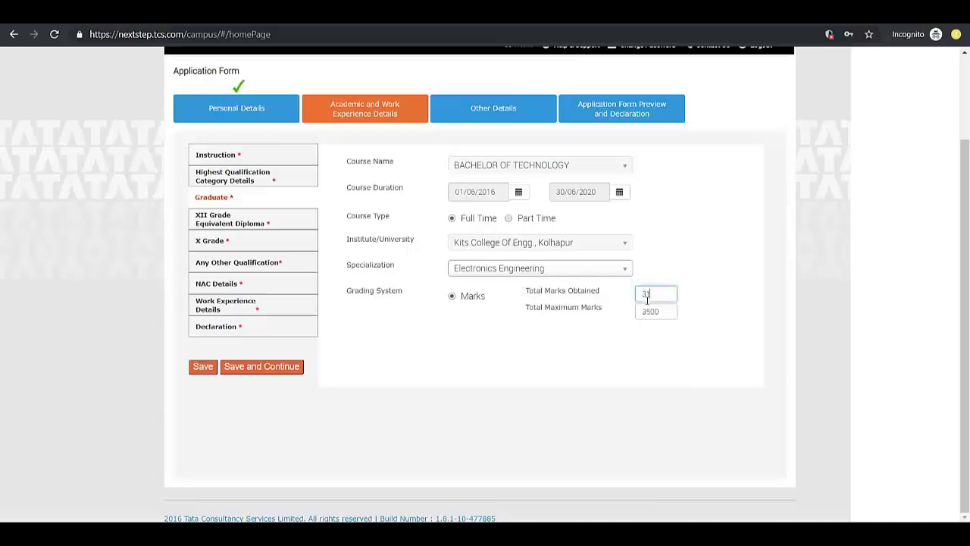
left_click(591, 334)
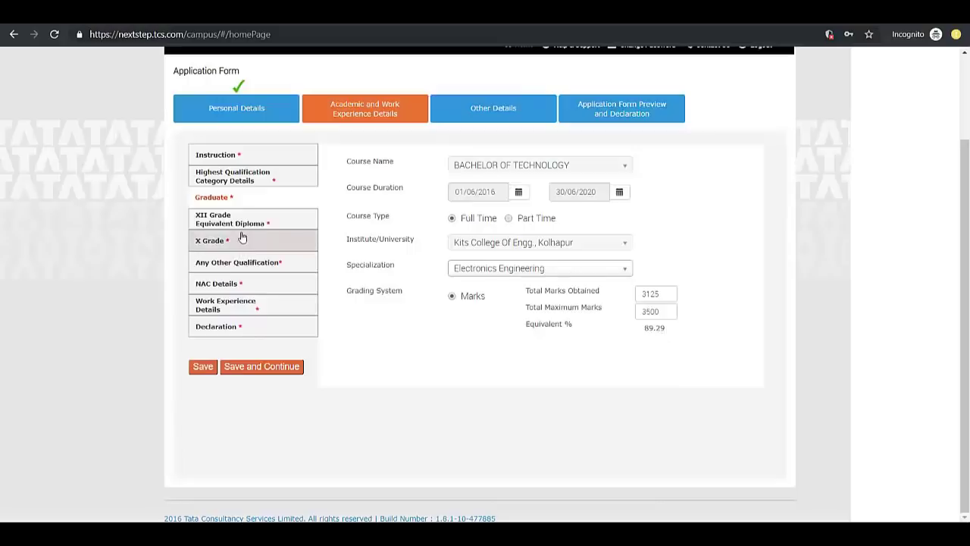
Save graduate details, then compare the XII course options and settle on XII Grade
left_click(253, 372)
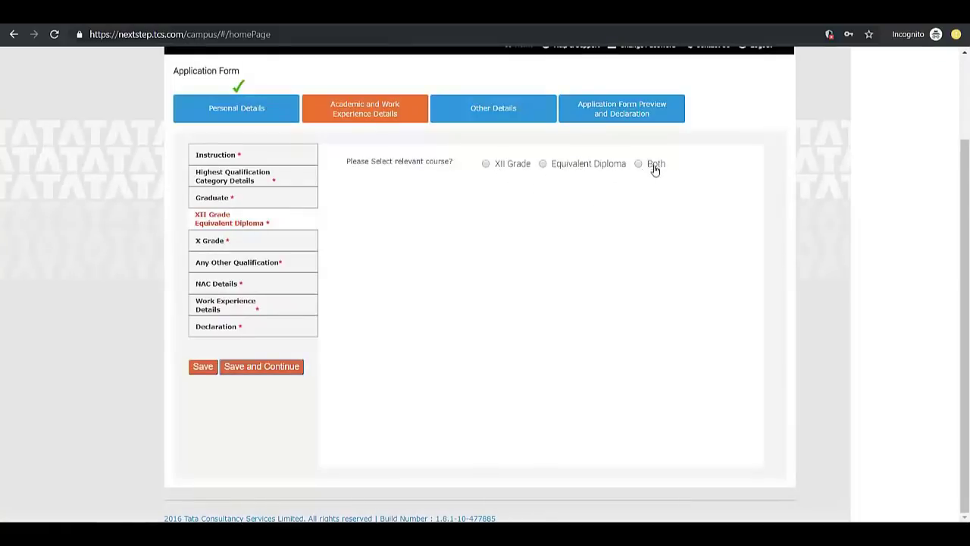
left_click(487, 168)
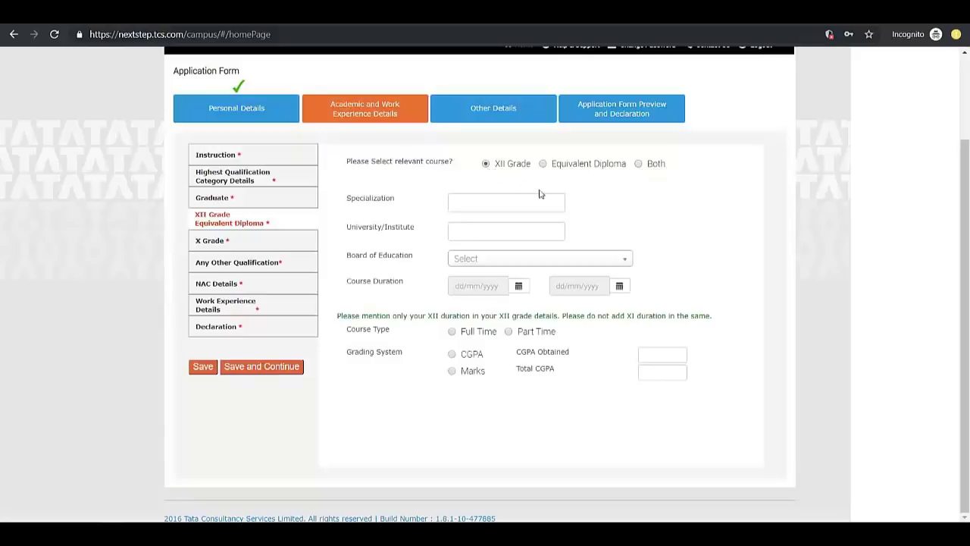
left_click(544, 167)
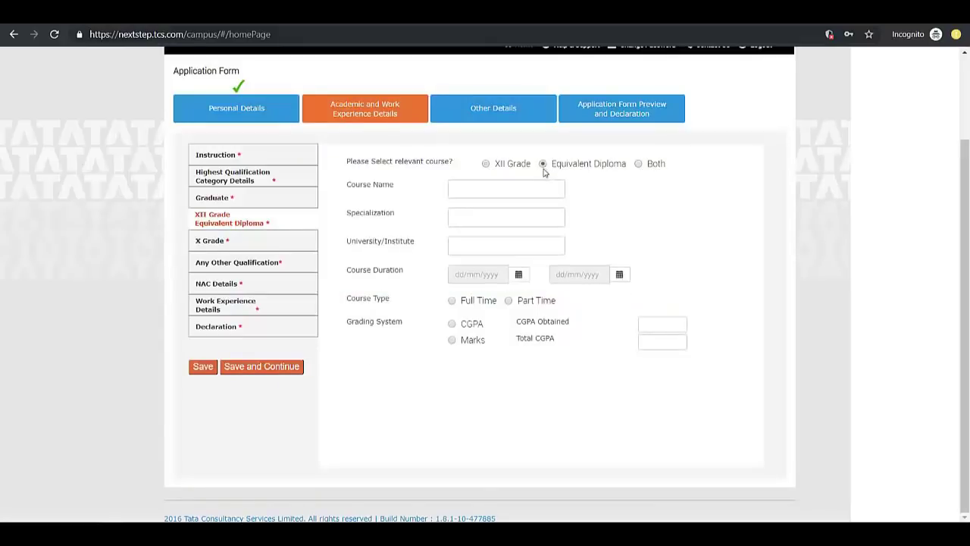
left_click(639, 165)
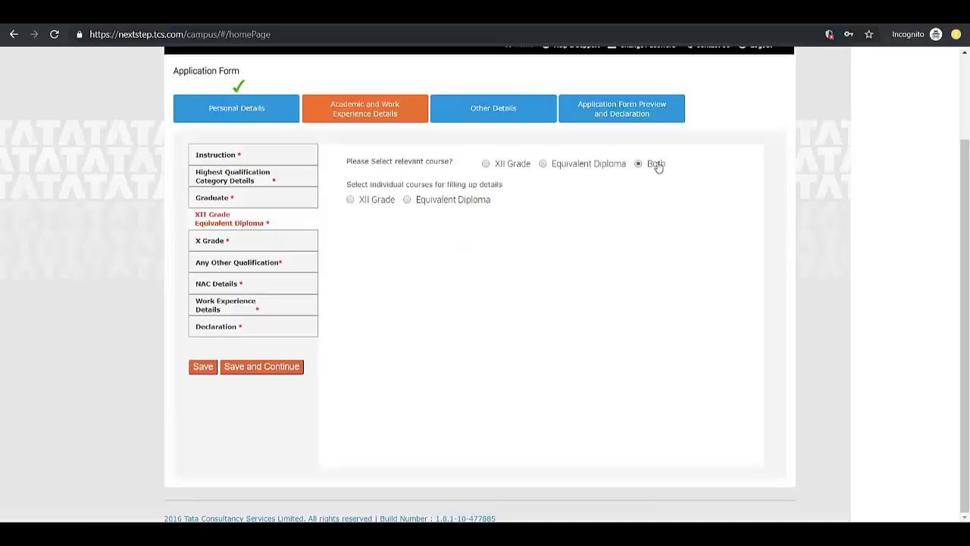
left_click(351, 200)
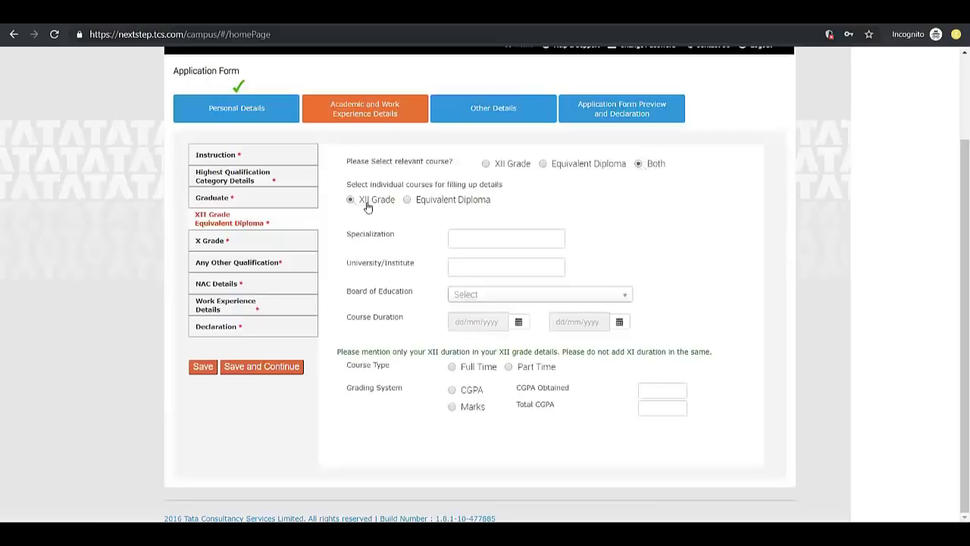
left_click(407, 200)
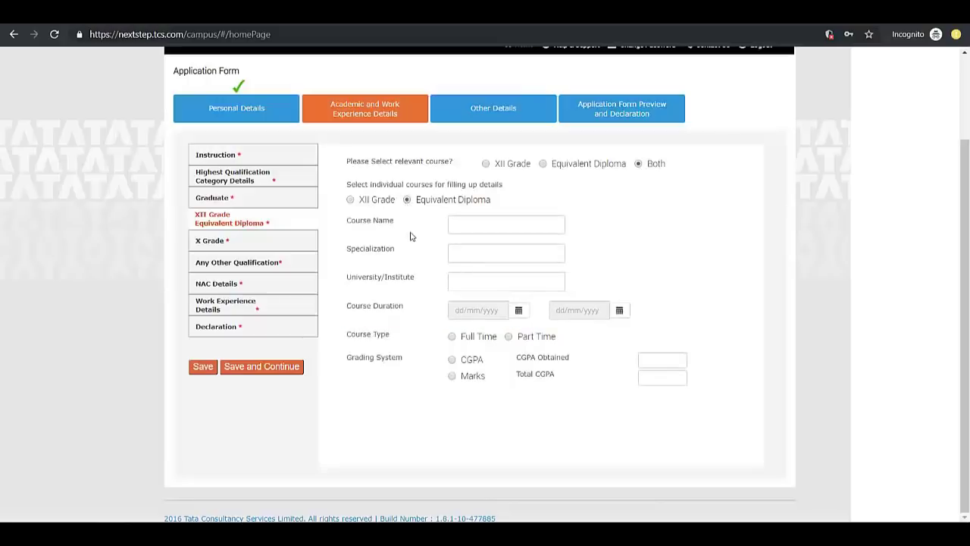
left_click(485, 164)
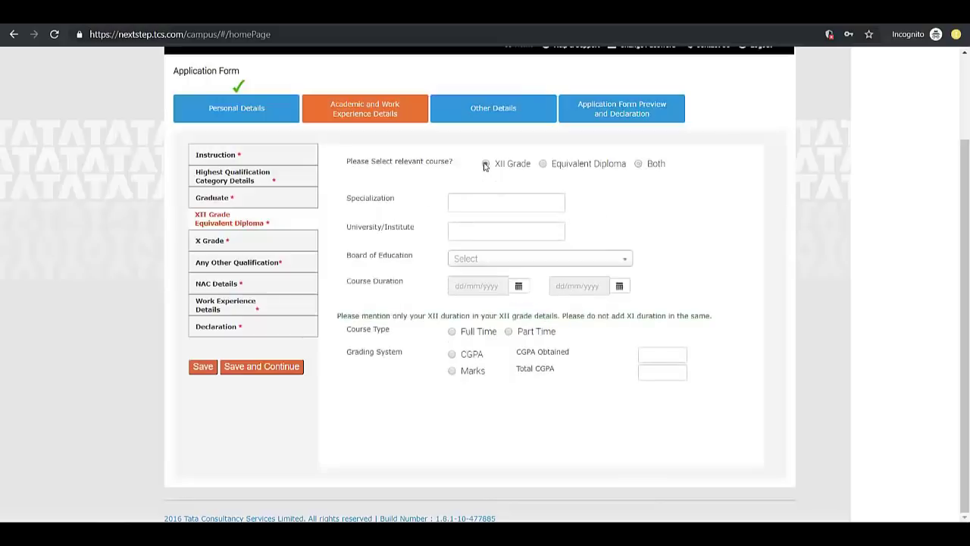
Enter Science specialization, XYZ institute and State Board for the XII Grade
left_click(470, 203)
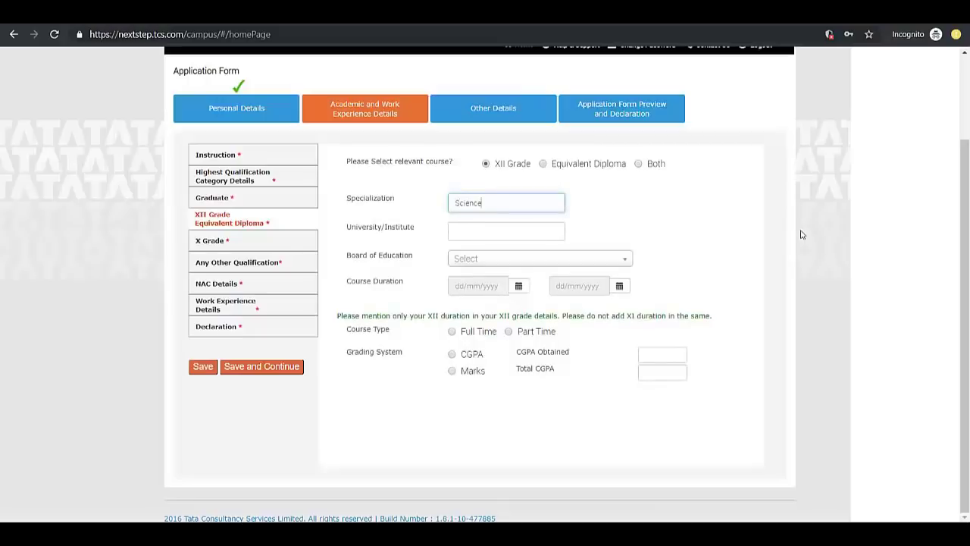
left_click(478, 236)
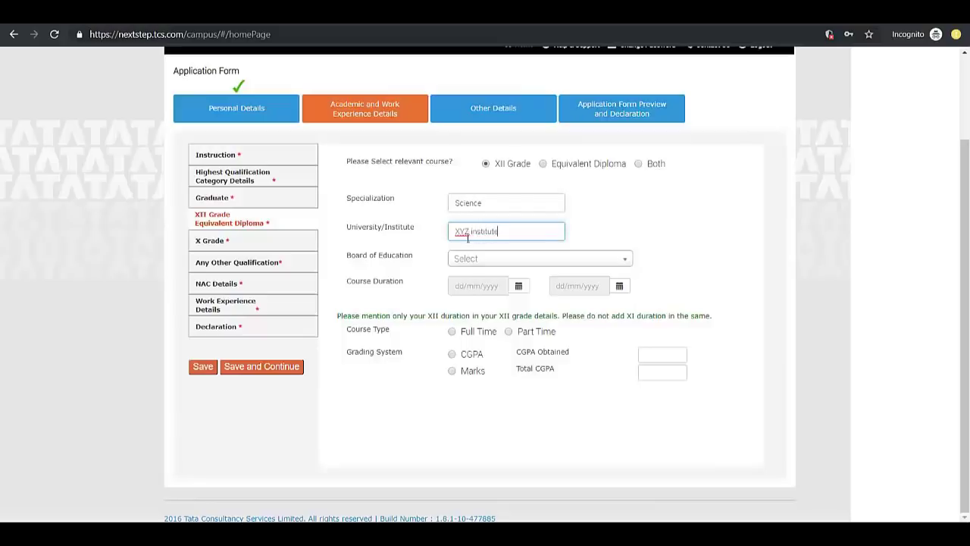
left_click(466, 261)
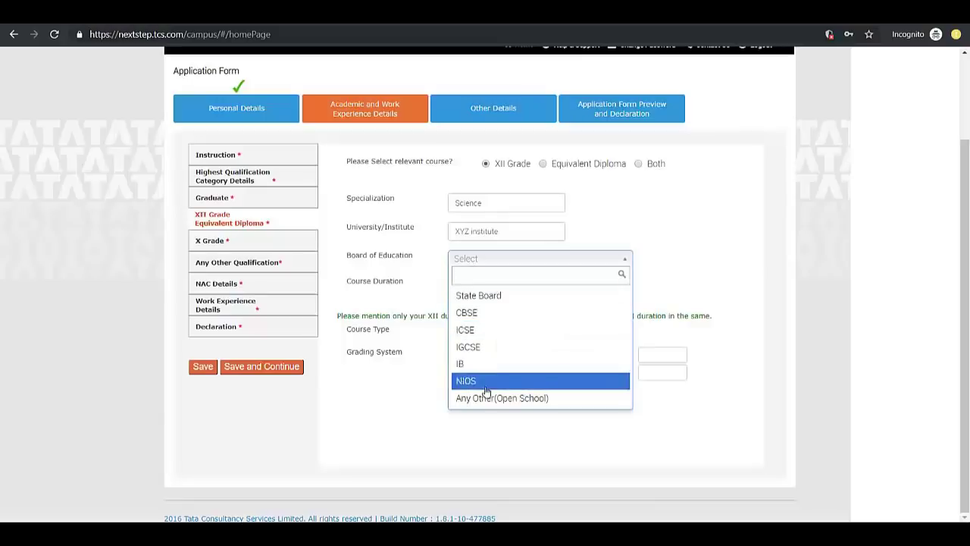
left_click(478, 297)
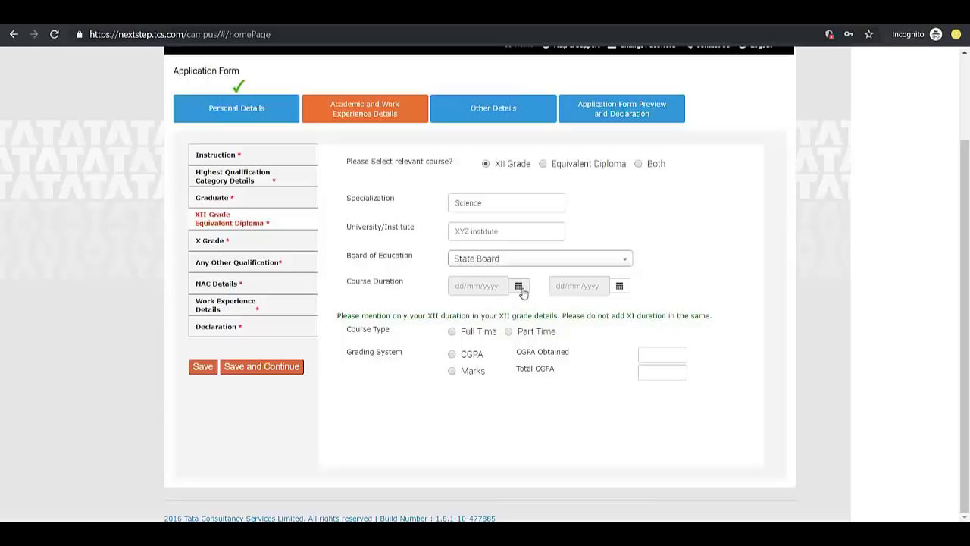
Set the XII course start date to 01/05/2015
left_click(520, 287)
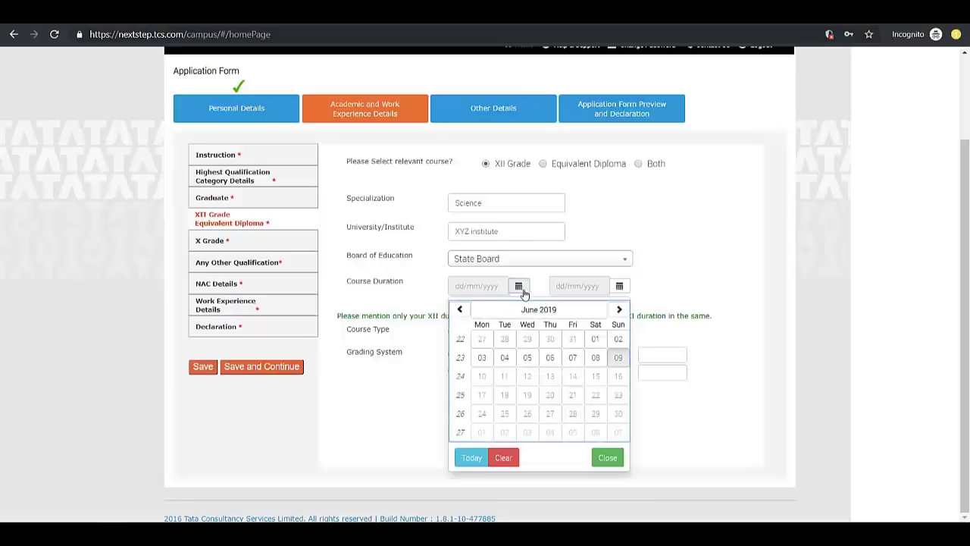
left_click(538, 310)
left_click(460, 309)
left_click(460, 309)
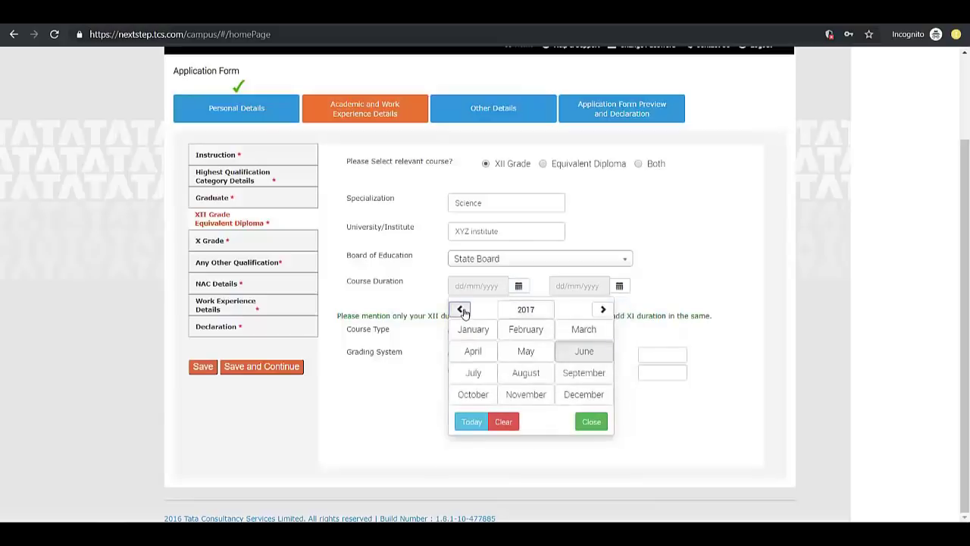
left_click(461, 310)
left_click(526, 351)
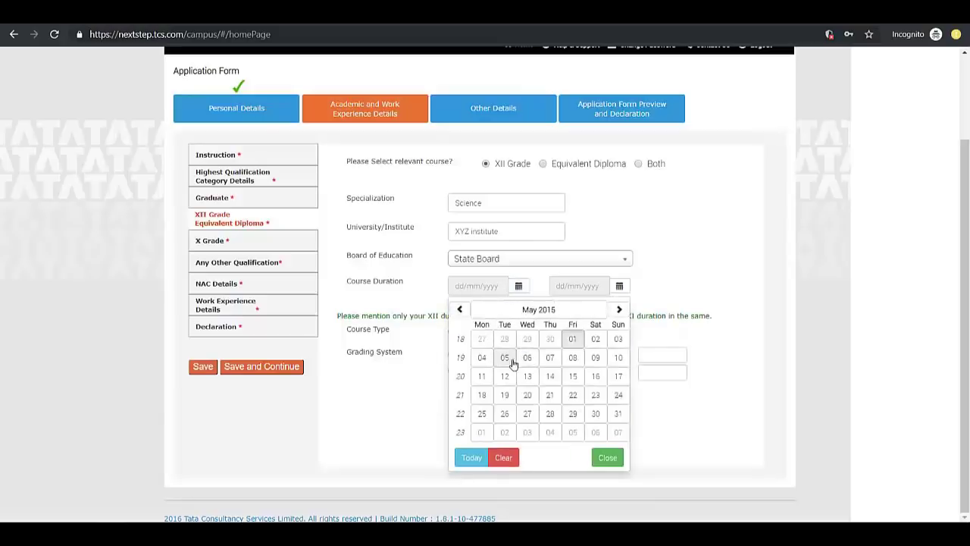
left_click(572, 342)
Set the XII end date to 31/05/2016, with Full Time and Marks grading
left_click(620, 286)
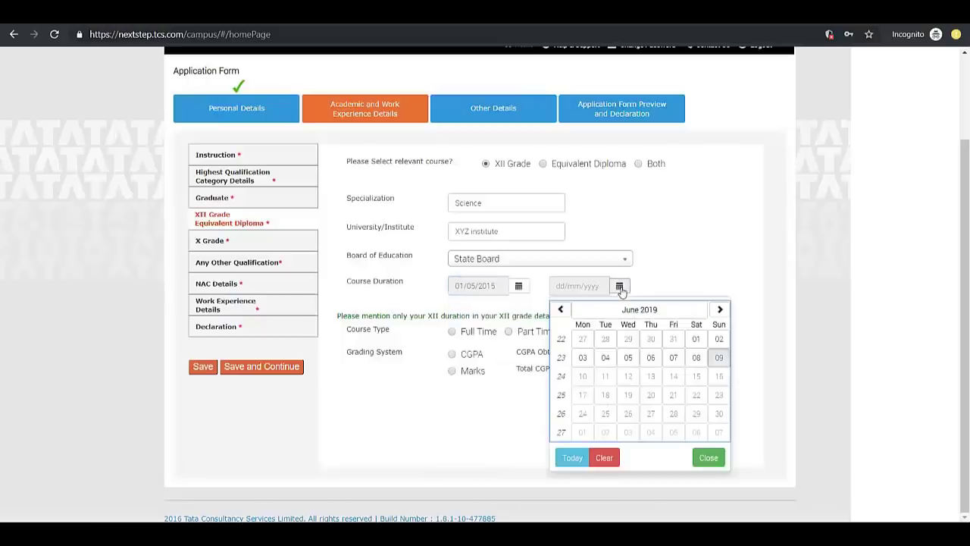
left_click(640, 310)
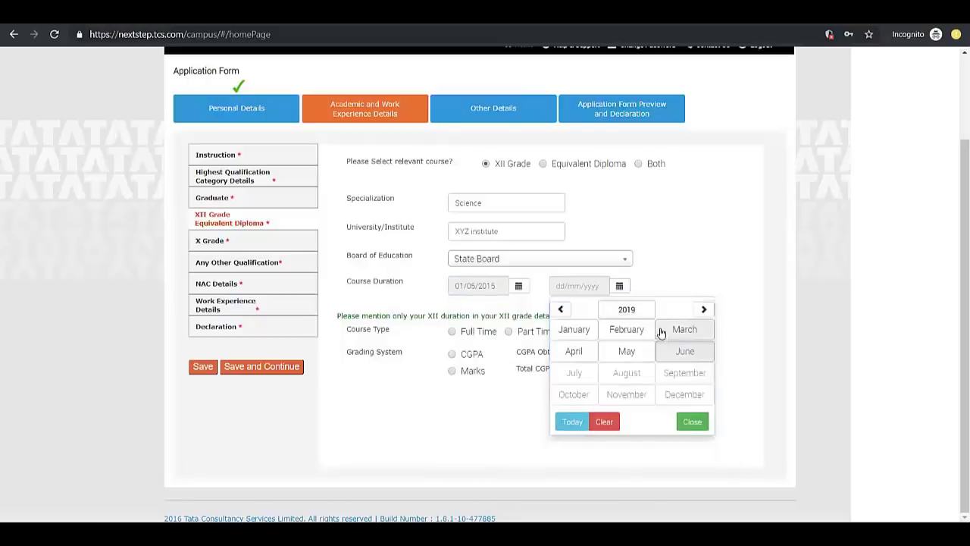
left_click(561, 310)
left_click(561, 309)
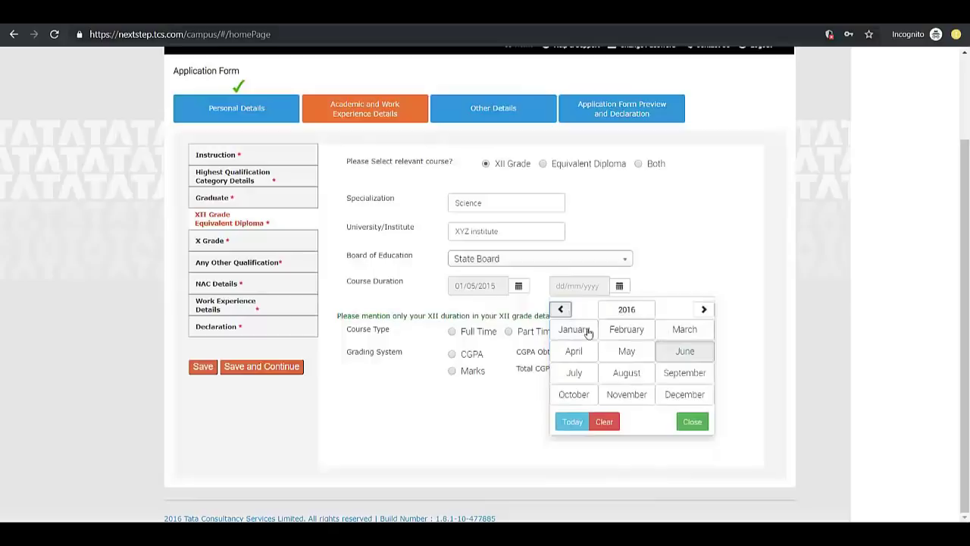
left_click(626, 351)
left_click(606, 432)
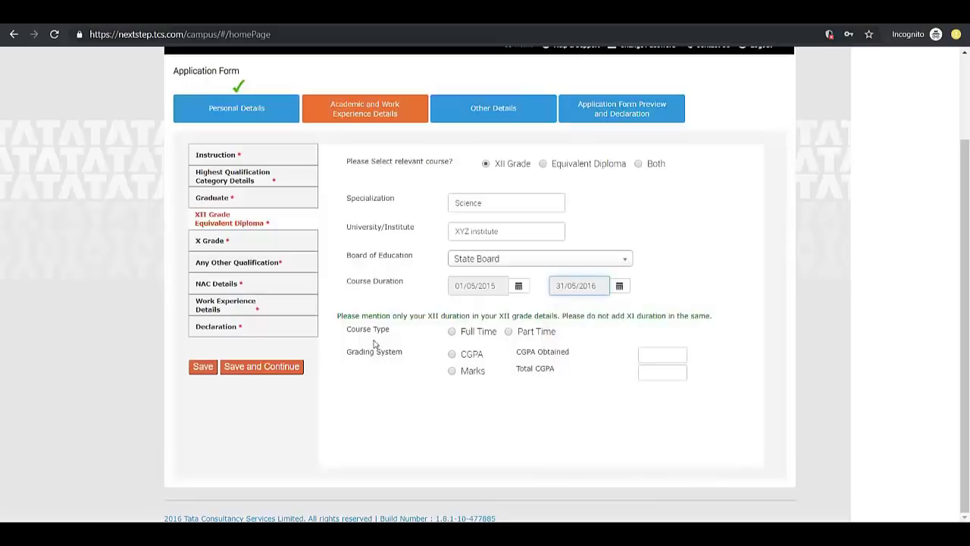
left_click(452, 333)
left_click(452, 373)
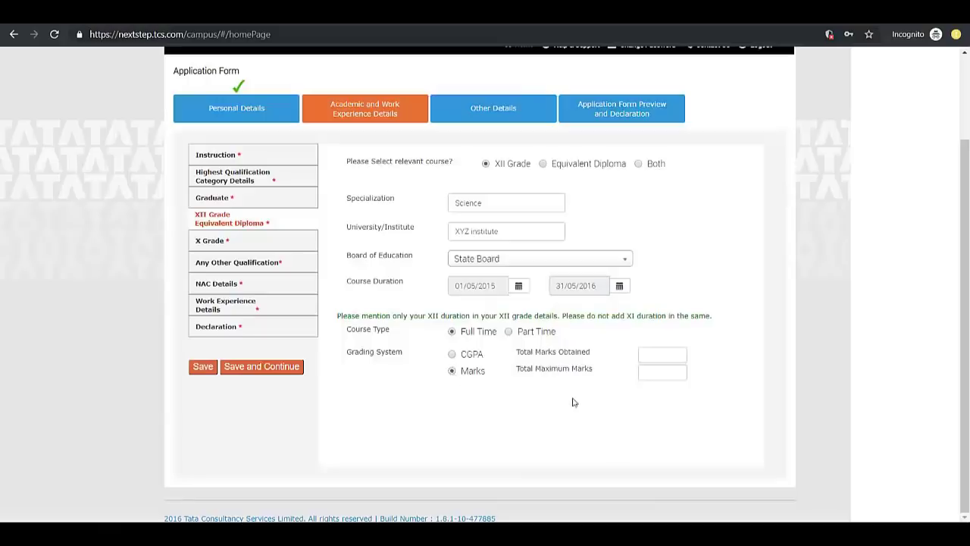
Enter 550 marks obtained out of 750, giving 73.33%
left_click(653, 376)
left_click(650, 362)
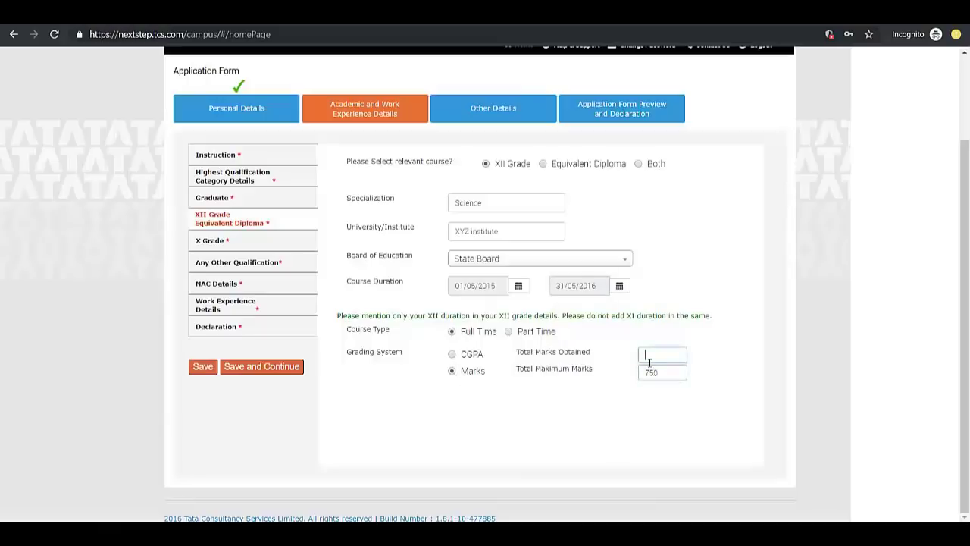
left_click(616, 398)
Change the XII end date to 02/06/2016 and attempt to save, triggering an overlap warning
left_click(620, 287)
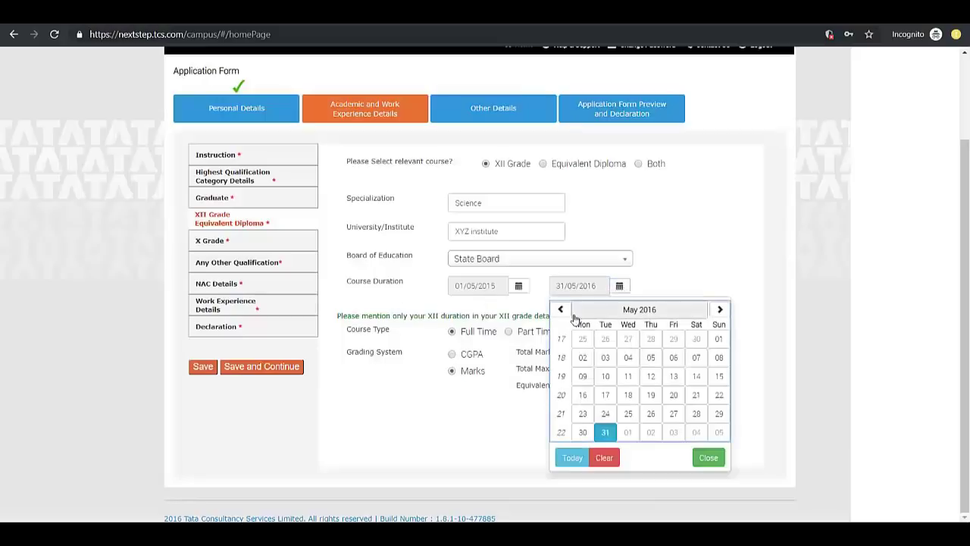
left_click(721, 309)
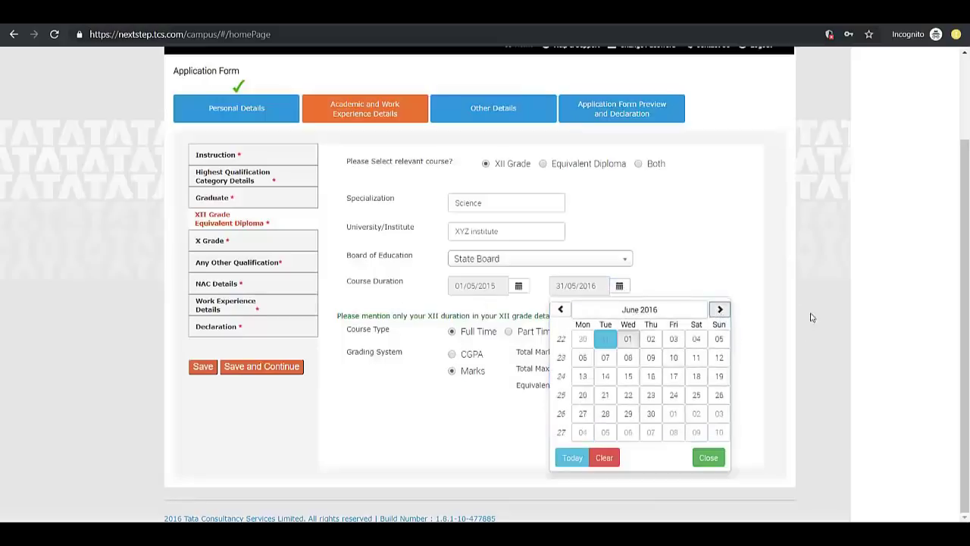
left_click(650, 340)
left_click(267, 368)
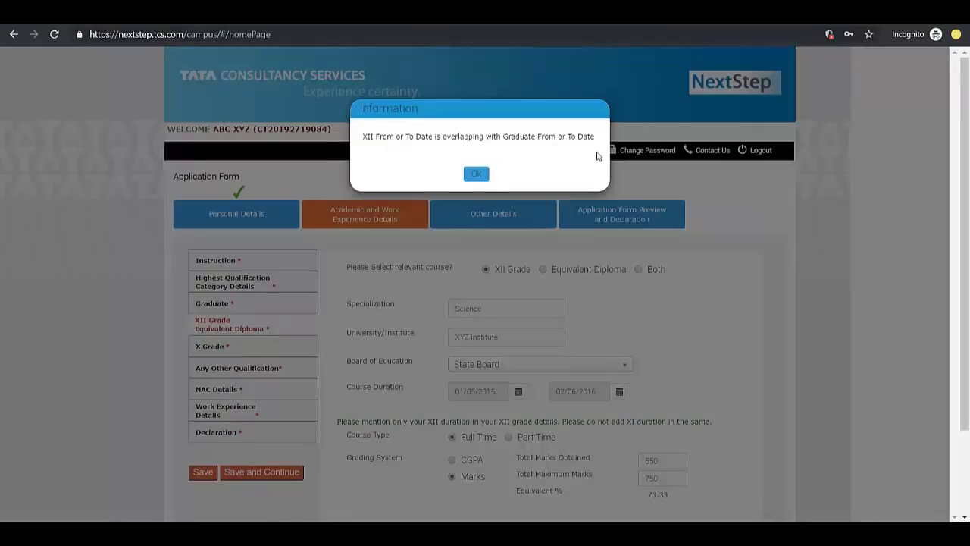
Dismiss the overlap warning and restore the XII end date to 31/05/2016
left_click(476, 173)
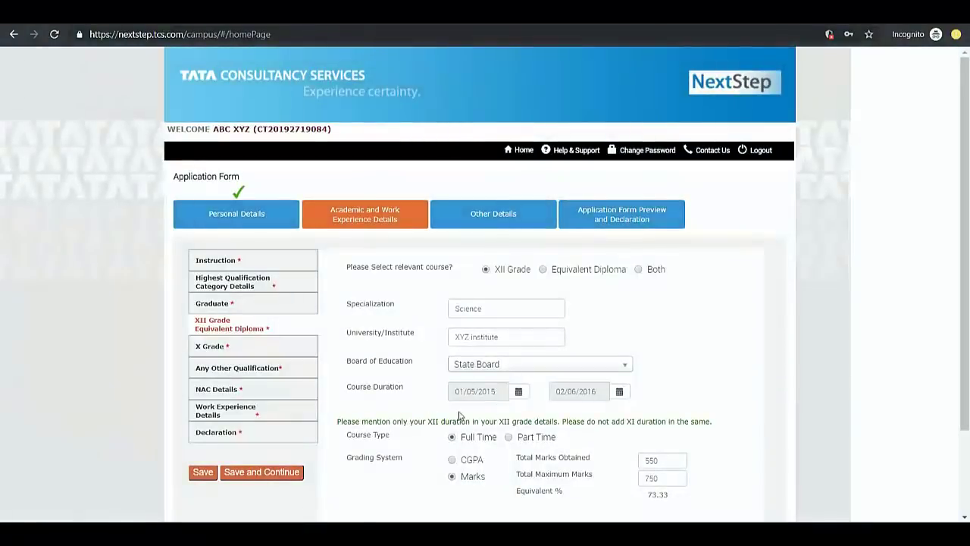
scroll(425, 402, "down", 1)
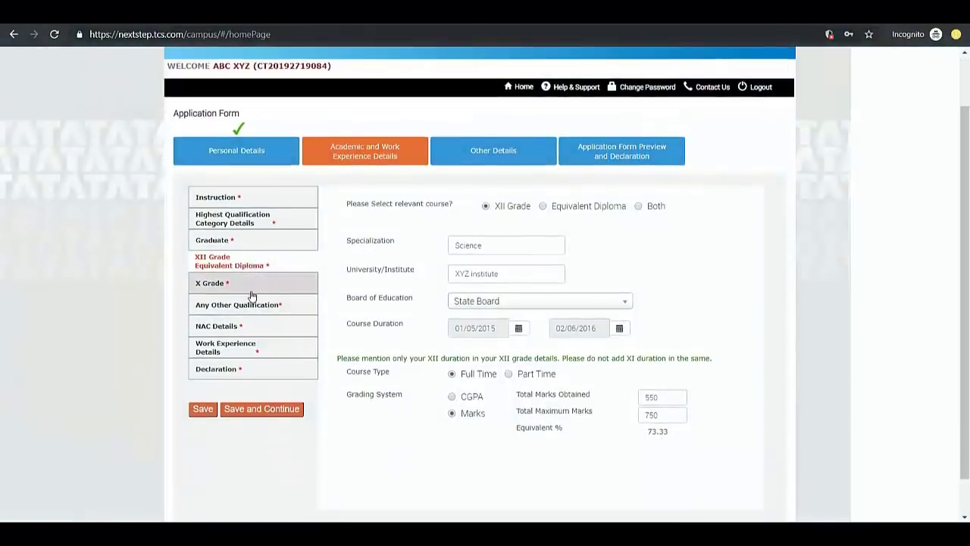
left_click(619, 328)
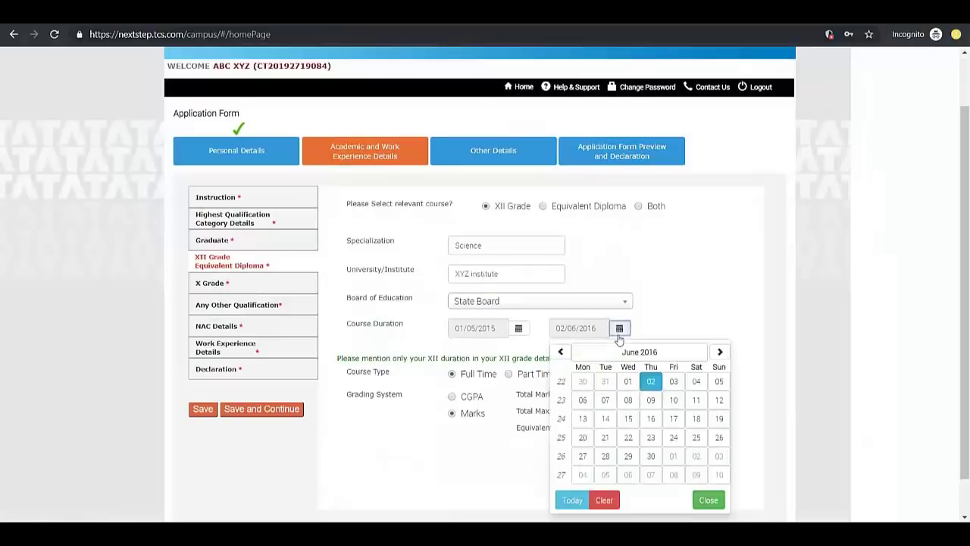
left_click(560, 352)
left_click(605, 473)
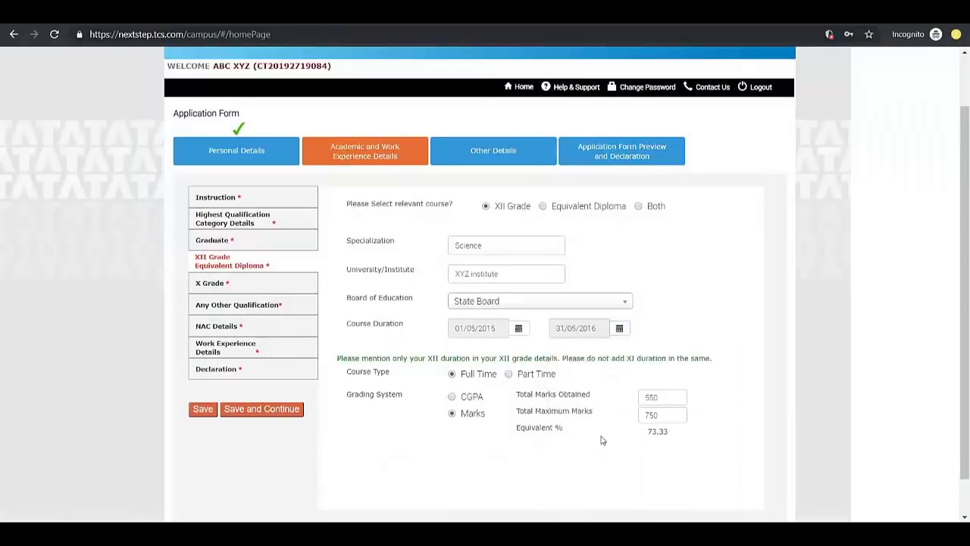
scroll(561, 432, "down", 1)
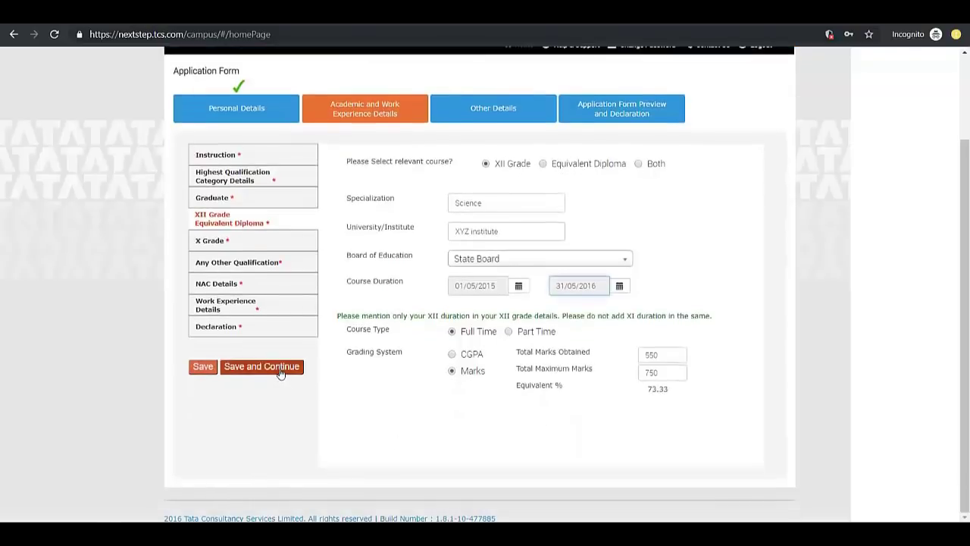
Save the XII details, then pick CBSE as the X Grade board
left_click(277, 367)
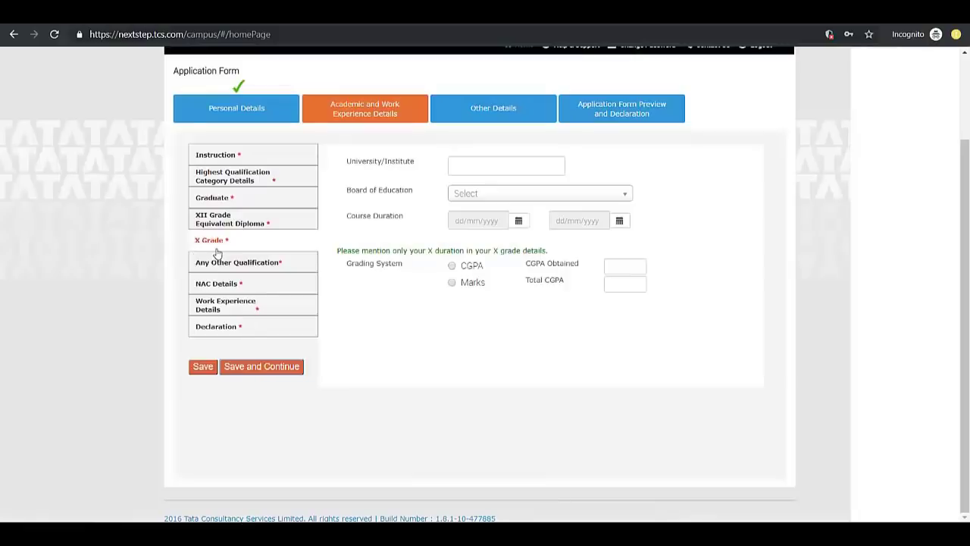
left_click(485, 166)
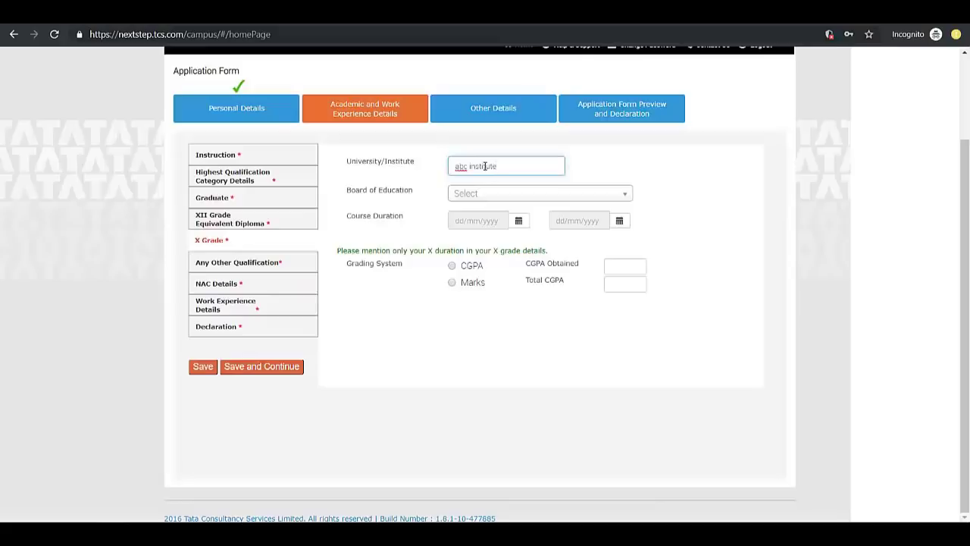
left_click(489, 194)
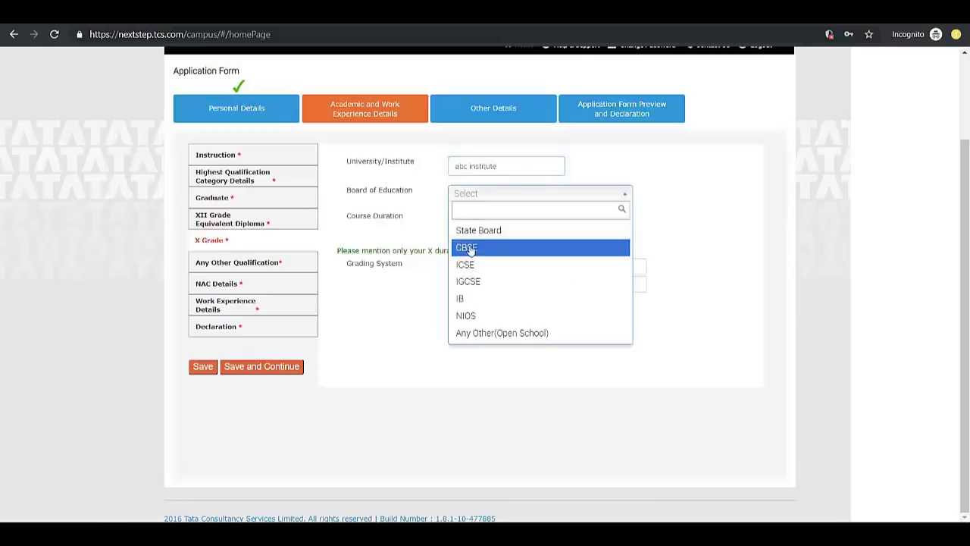
left_click(473, 247)
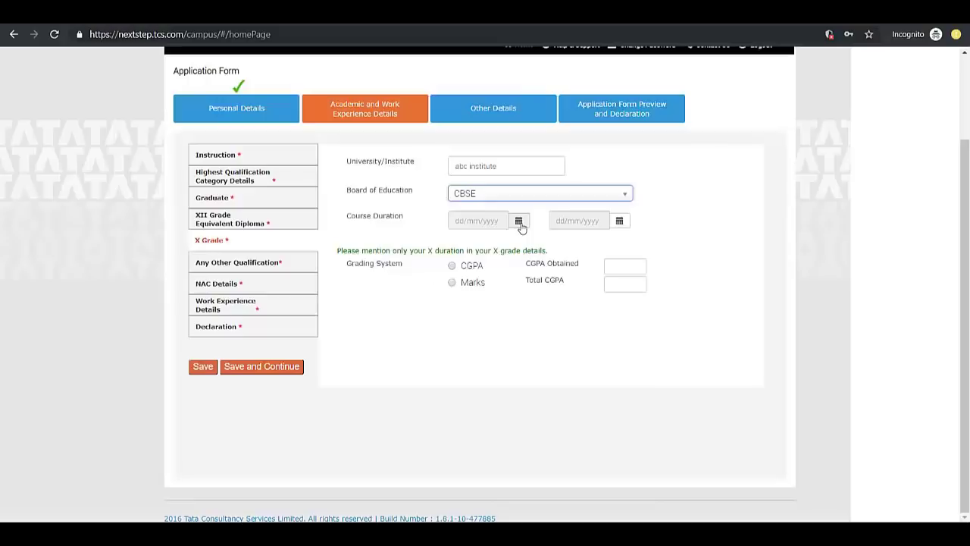
Set the X Grade start date to 01/05/2013
left_click(519, 222)
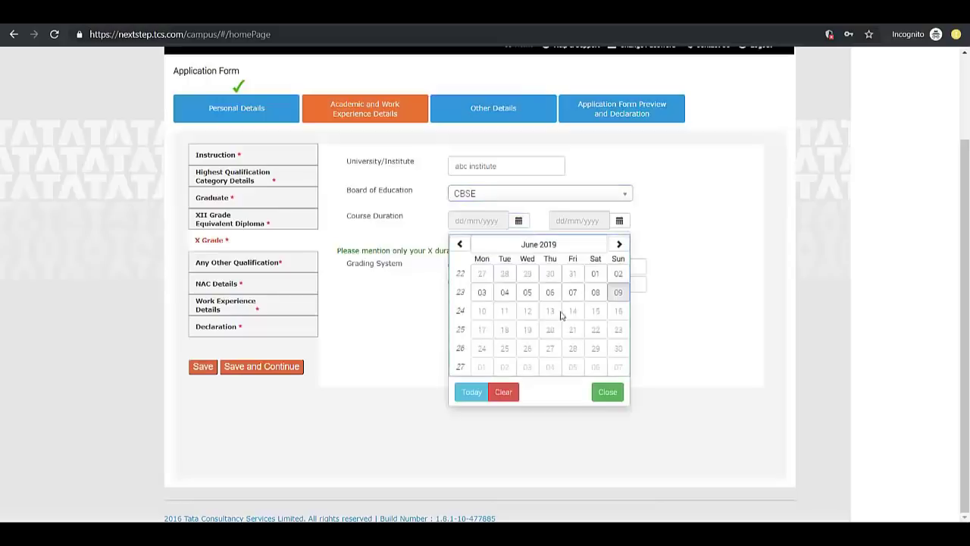
left_click(553, 245)
left_click(460, 244)
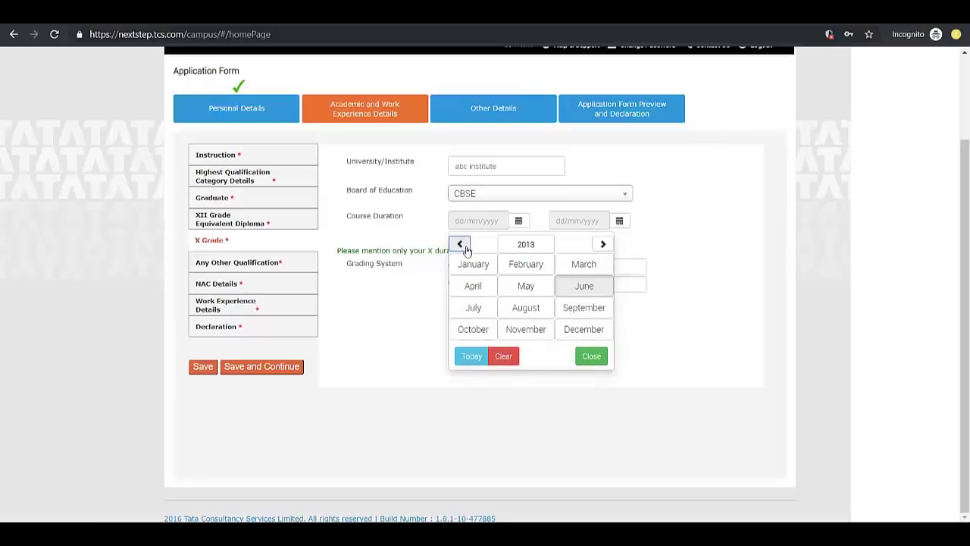
left_click(526, 285)
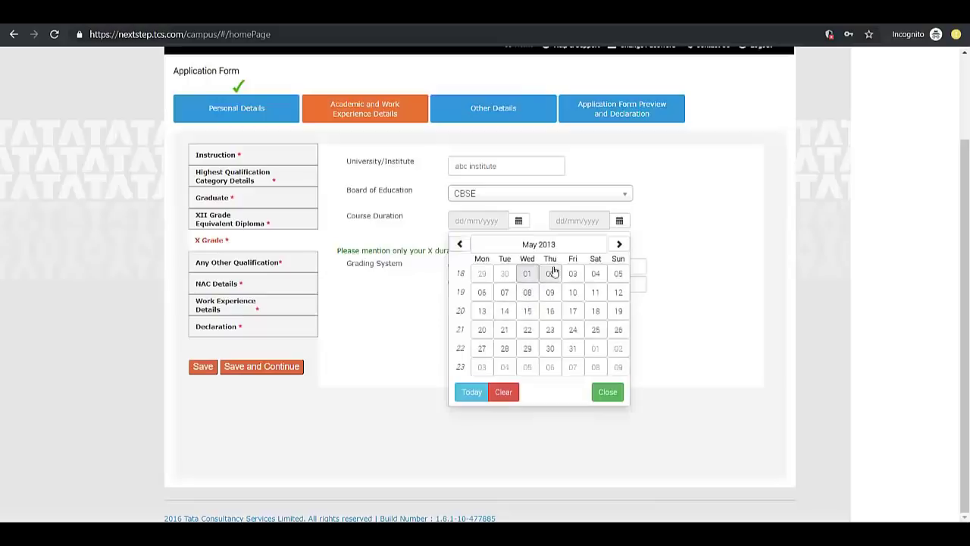
left_click(528, 273)
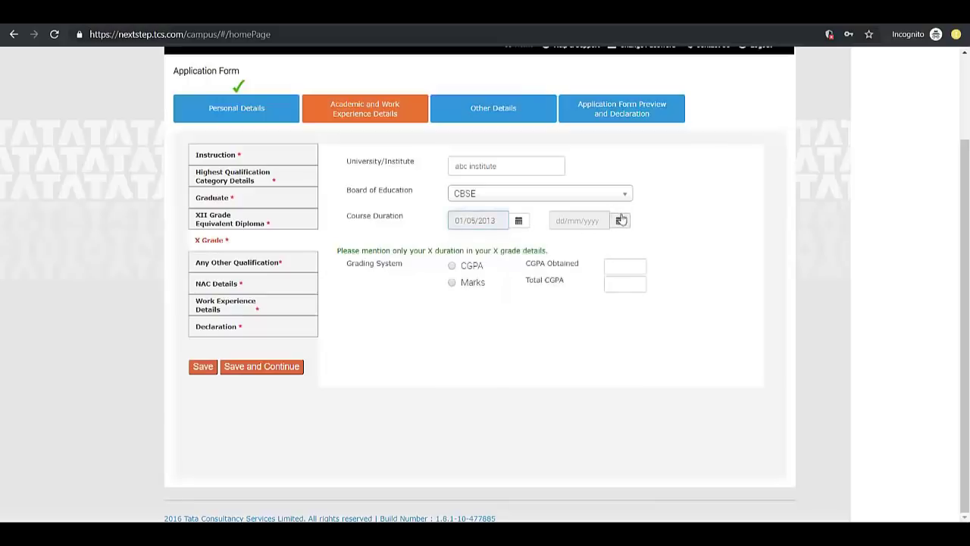
Set the X Grade end date to 31/05/2014
left_click(622, 220)
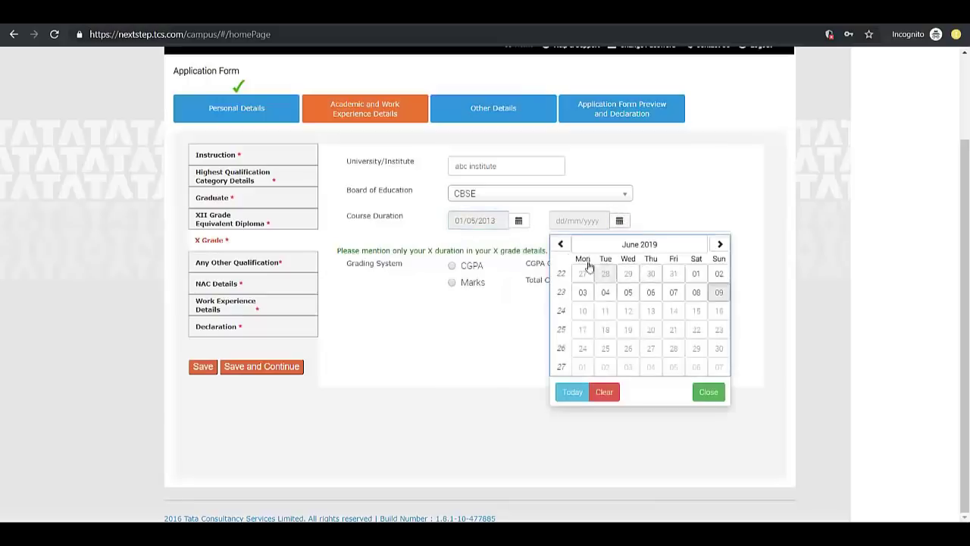
left_click(561, 245)
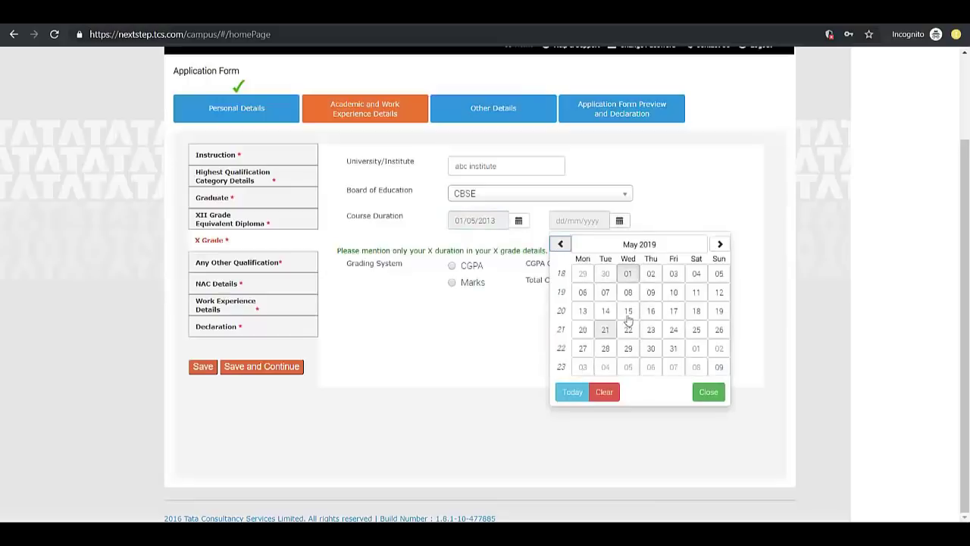
left_click(649, 248)
left_click(562, 245)
left_click(563, 245)
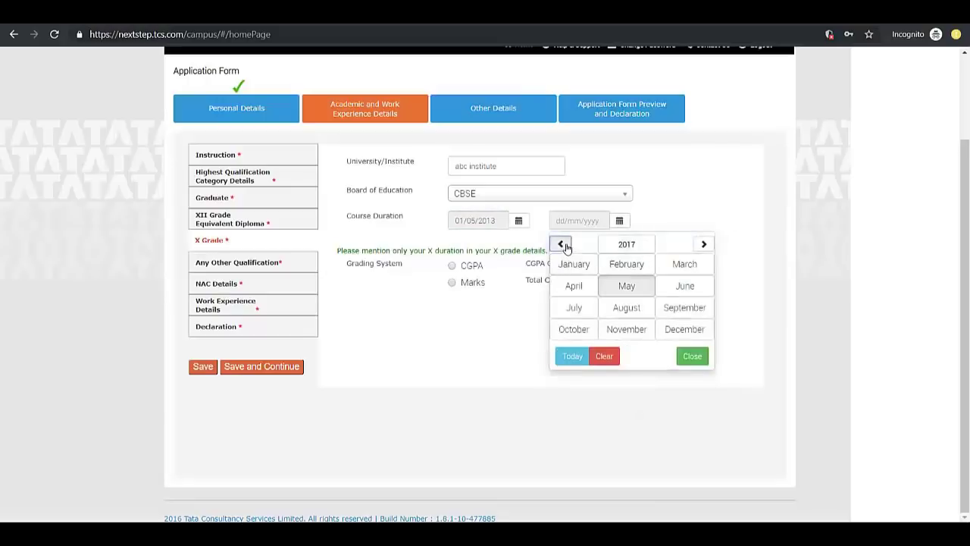
left_click(562, 245)
left_click(563, 245)
left_click(626, 286)
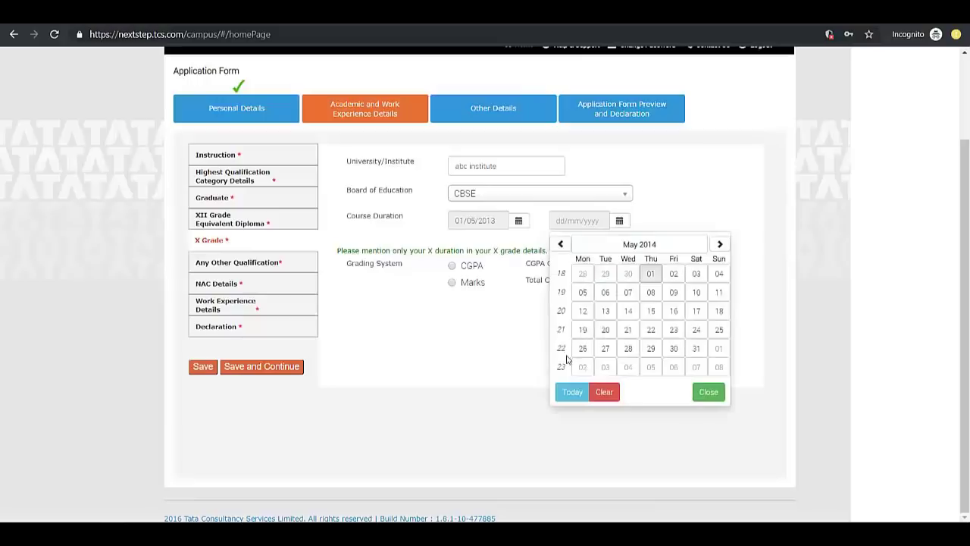
left_click(696, 348)
Choose marks grading with 450 of 500 (75.00%) and save the X Grade details
left_click(472, 285)
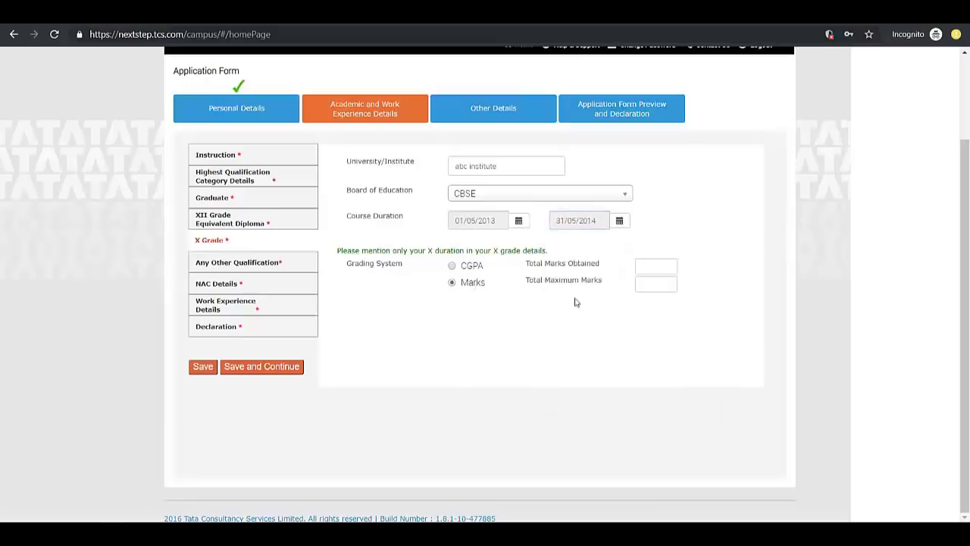
left_click(652, 287)
left_click(661, 273)
left_click(623, 298)
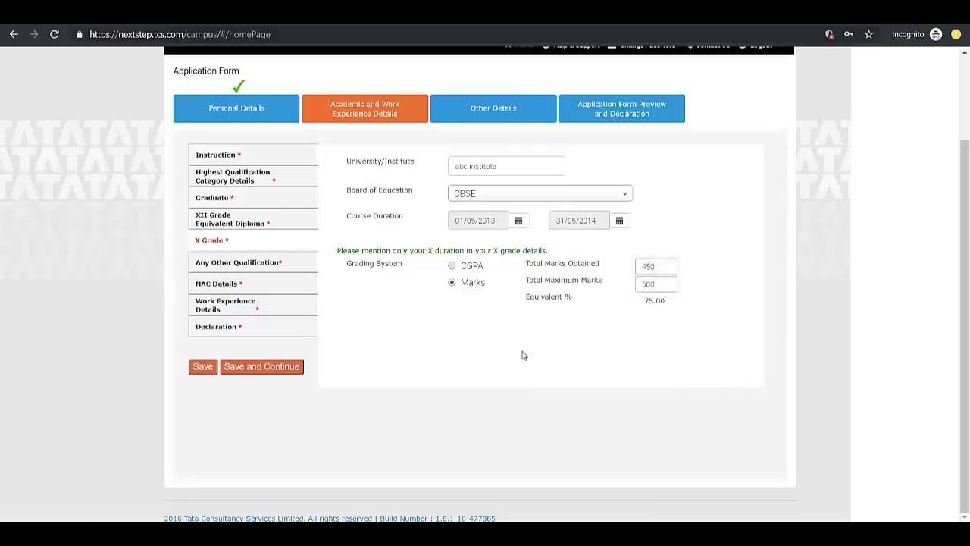
left_click(251, 371)
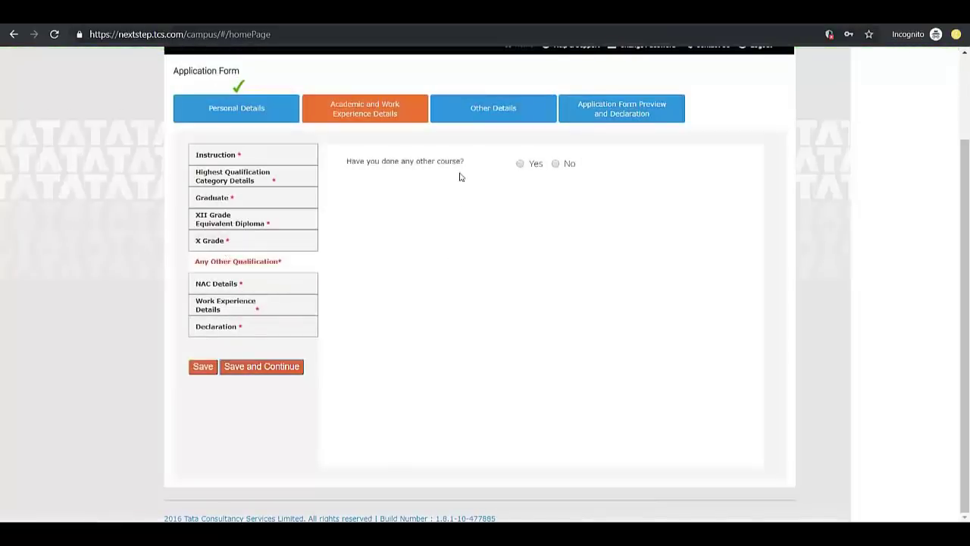
Answer No to having done any other course and save it
left_click(520, 164)
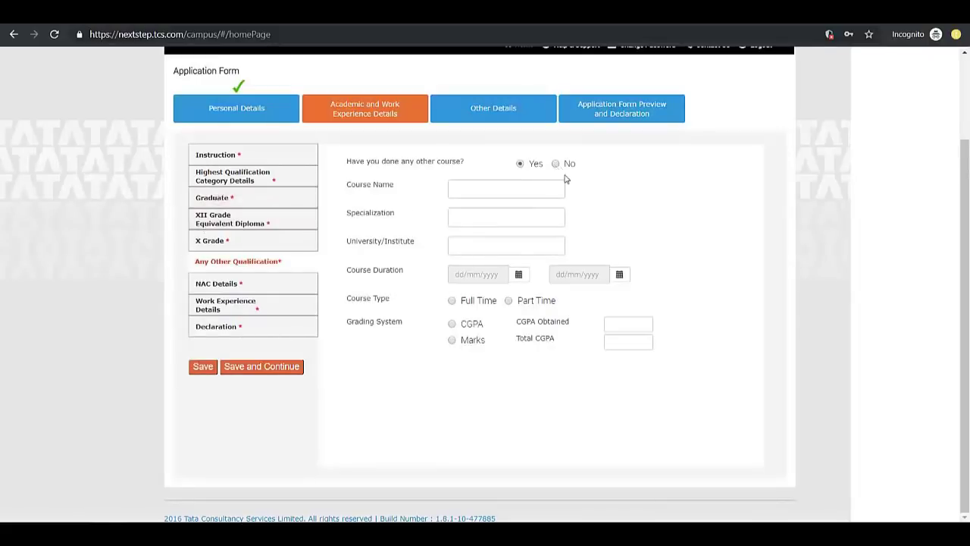
left_click(555, 164)
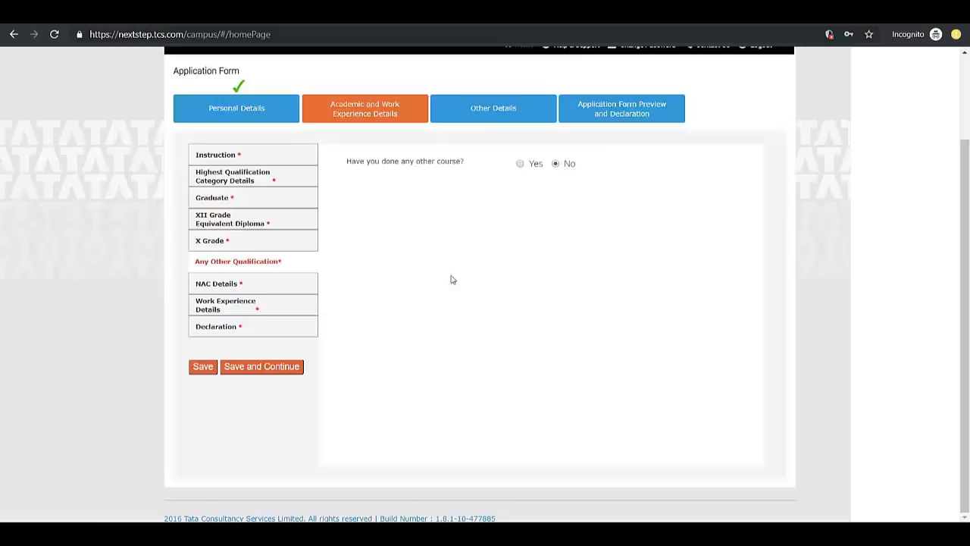
left_click(248, 368)
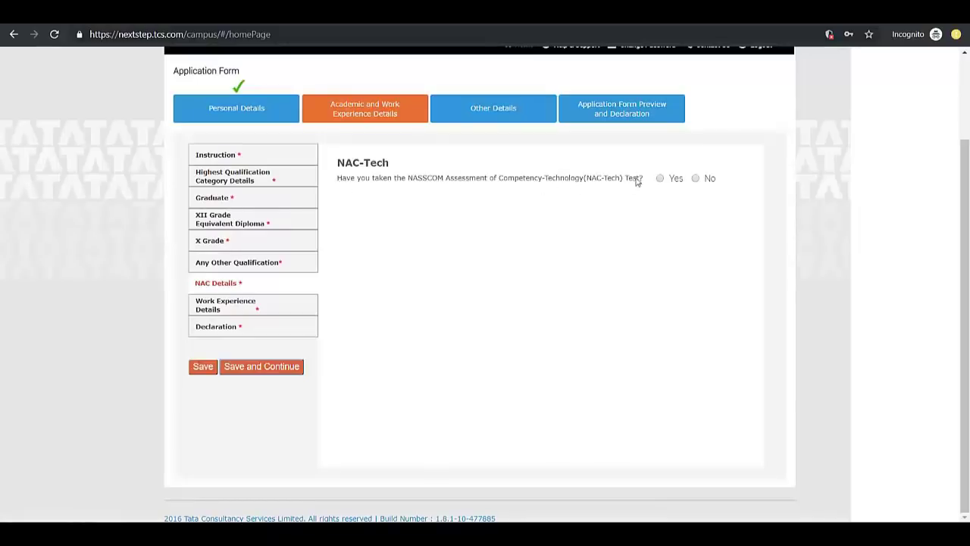
Answer No to the NAC-Tech test and save the NAC details
left_click(660, 179)
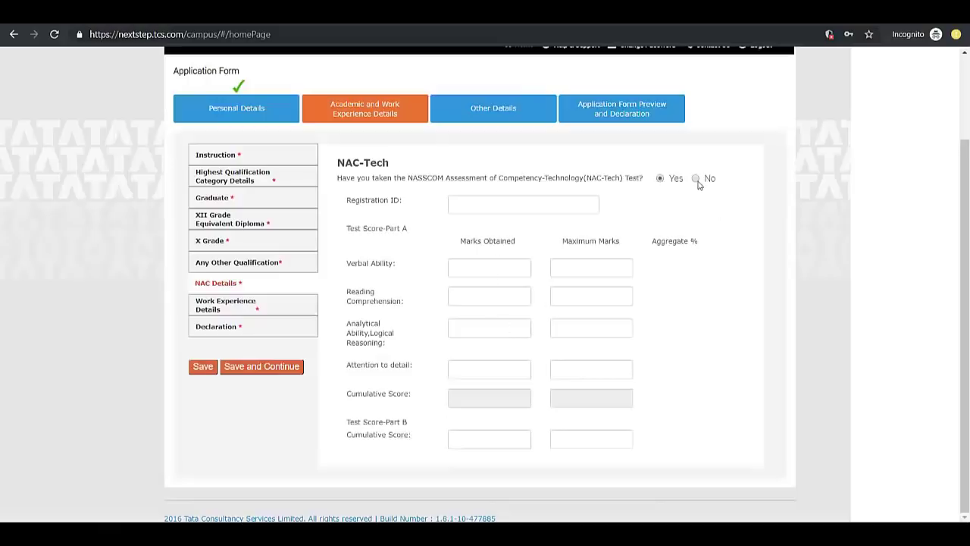
left_click(696, 181)
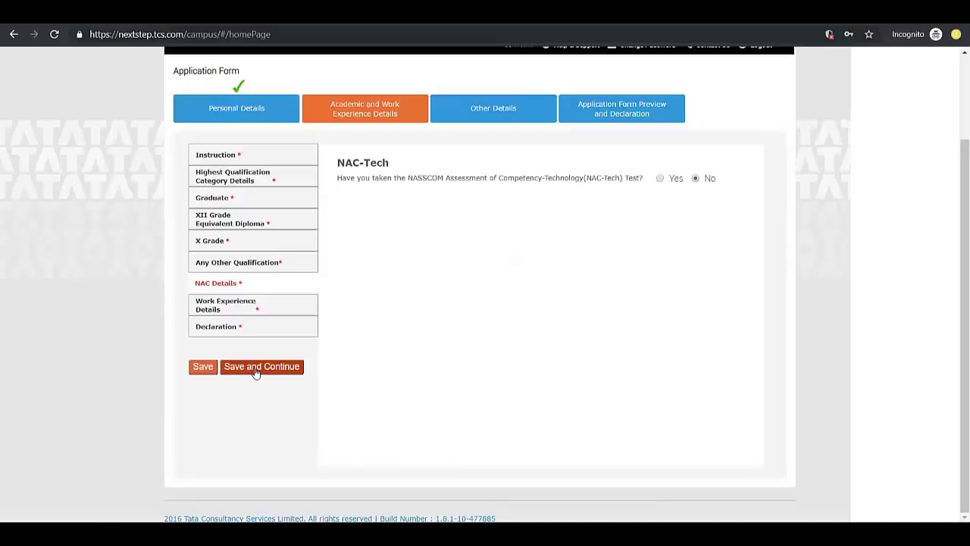
left_click(258, 367)
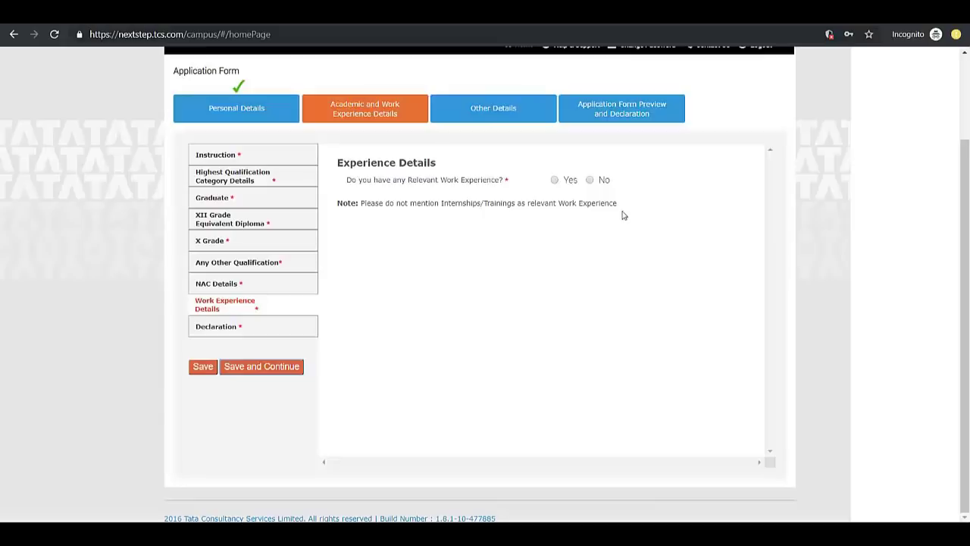
Answer No to relevant work experience and save it
left_click(554, 180)
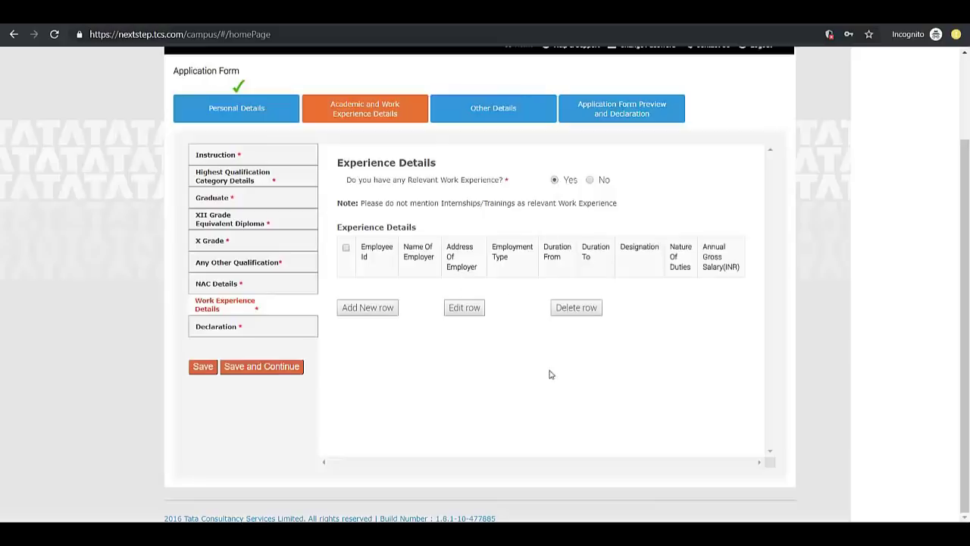
left_click(590, 180)
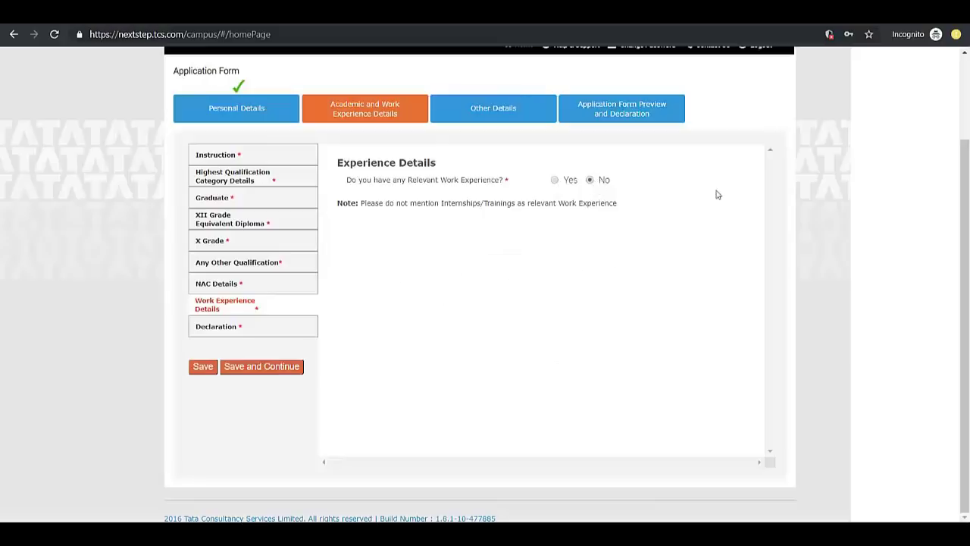
left_click(245, 370)
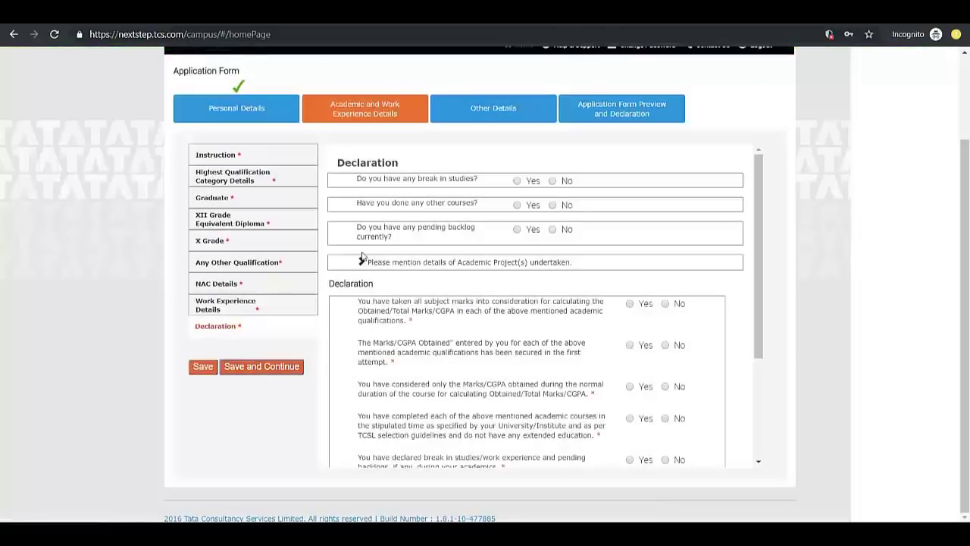
Answer No to a break in studies and to having done other courses
scroll(362, 257, "down", 5)
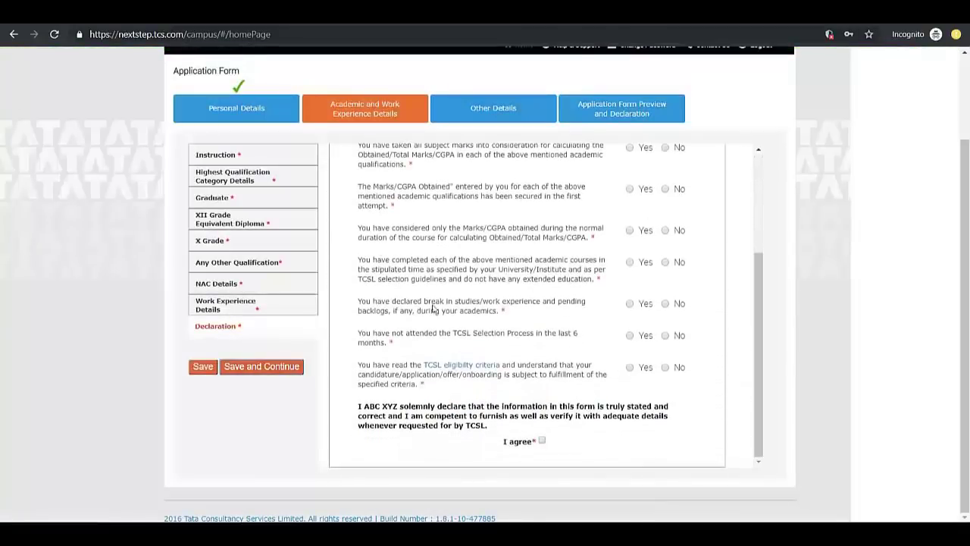
scroll(434, 309, "up", 5)
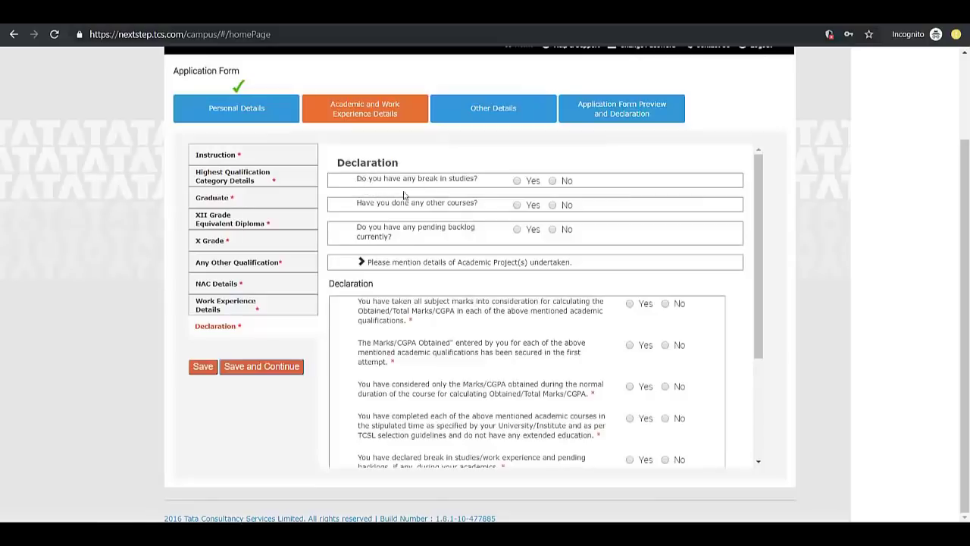
left_click(517, 181)
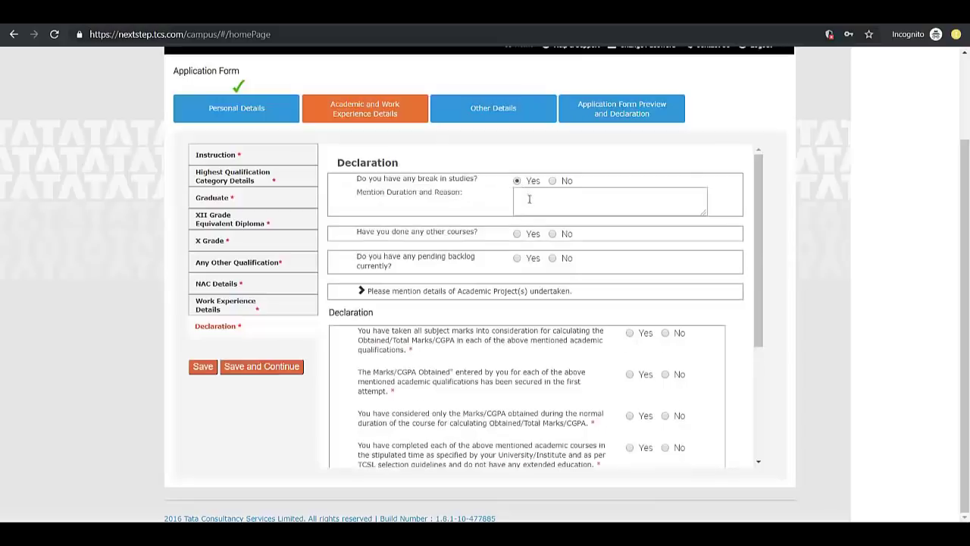
left_click(529, 199)
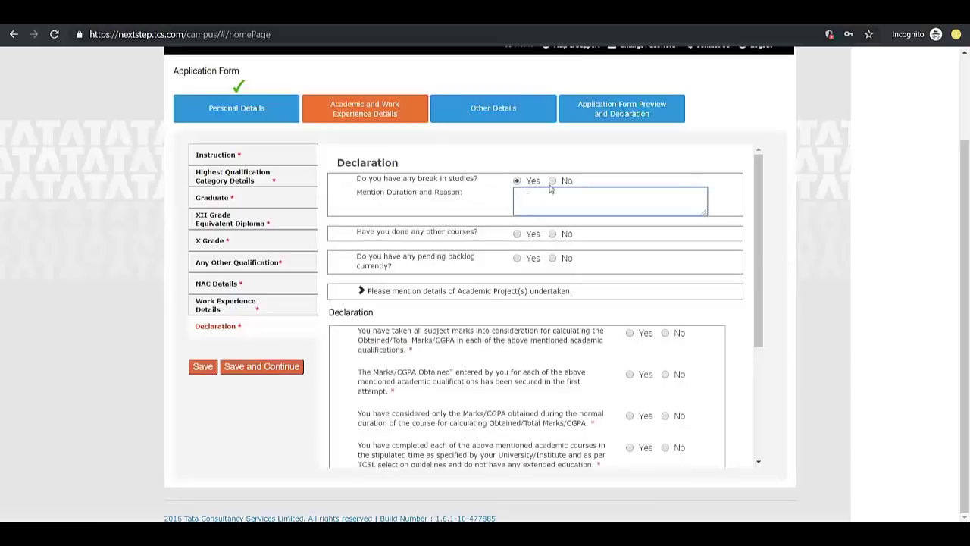
left_click(553, 180)
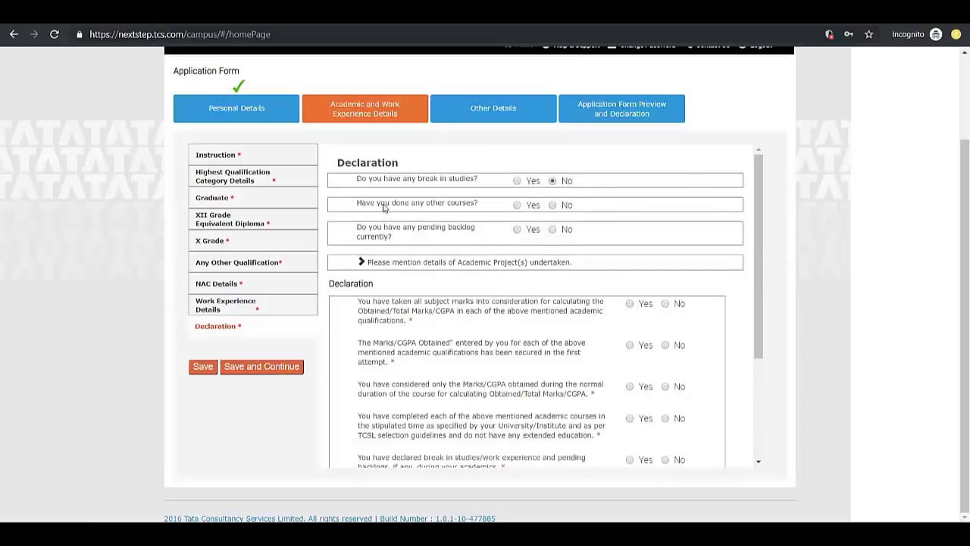
left_click(553, 206)
Set the pending backlog answer to No
left_click(517, 229)
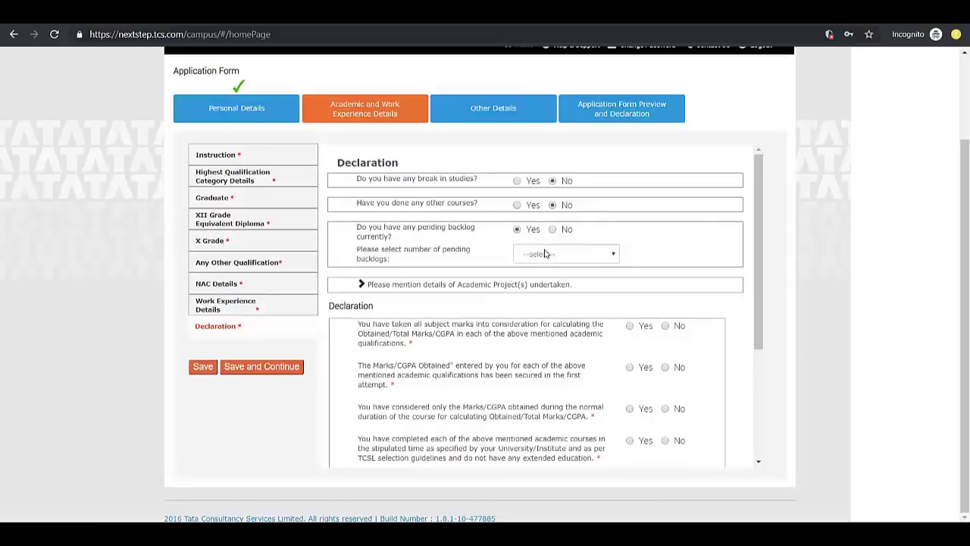
left_click(546, 253)
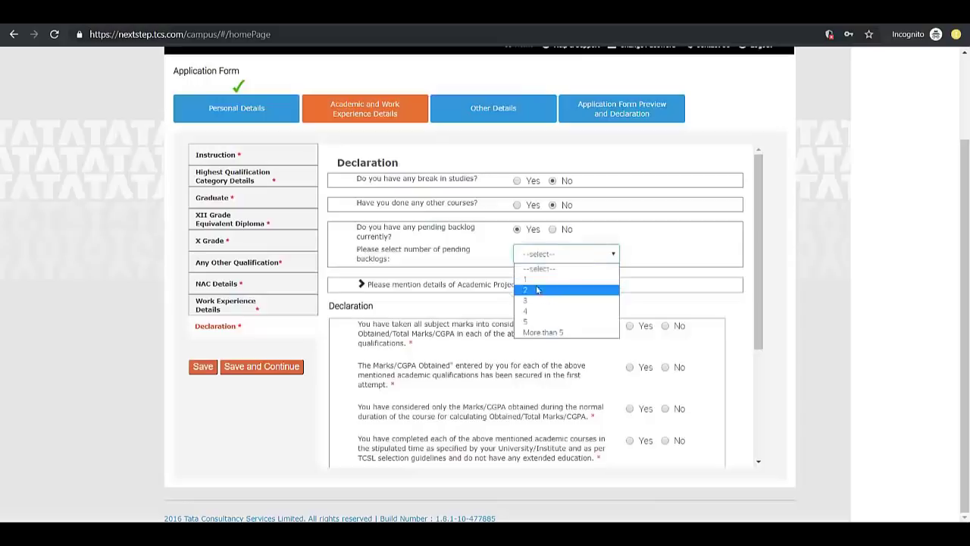
left_click(484, 246)
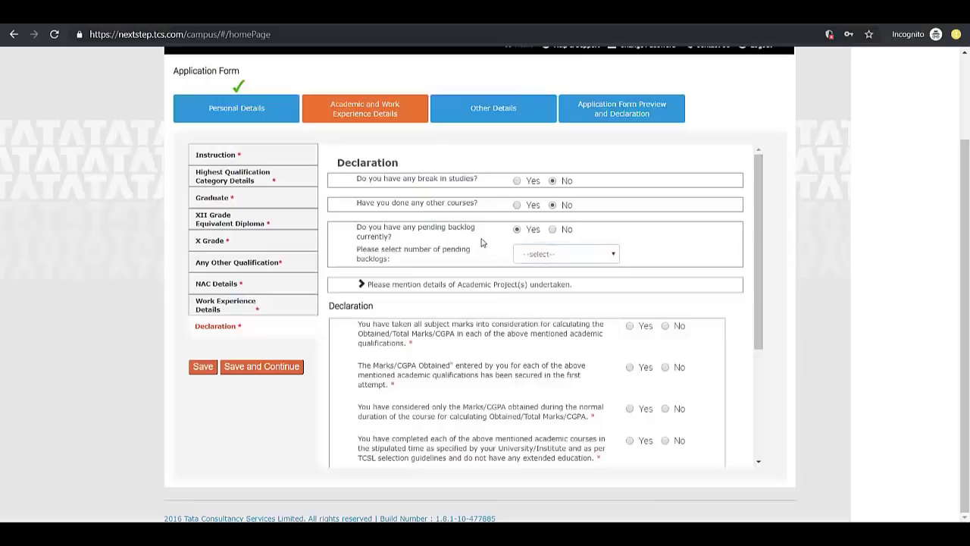
left_click(553, 230)
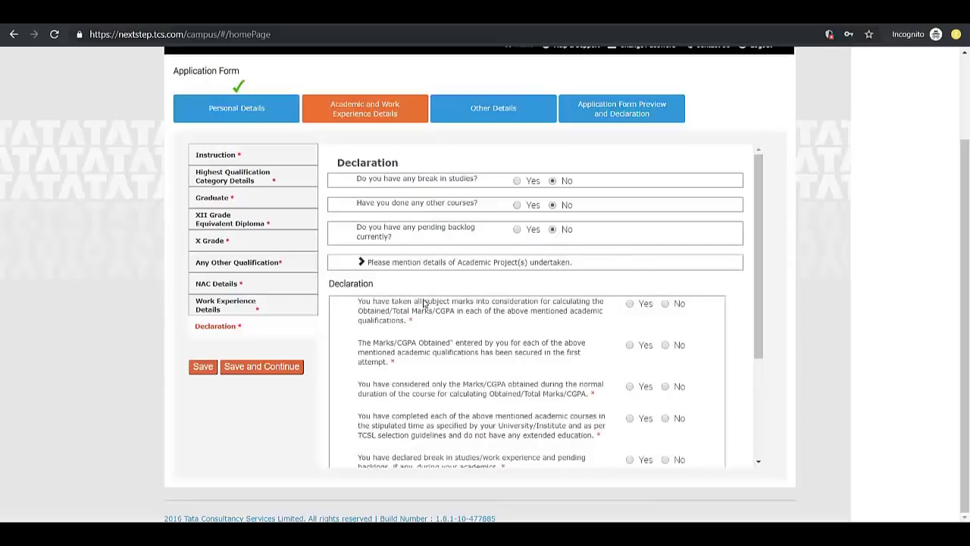
Answer Yes that all subject marks were counted and secured in the first attempt
scroll(425, 304, "down", 1)
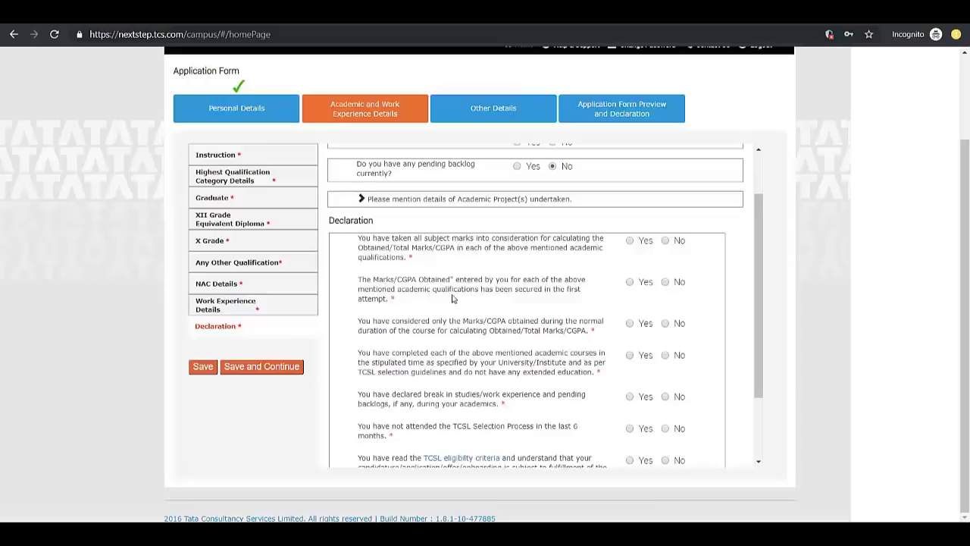
left_click(631, 241)
scroll(478, 307, "down", 2)
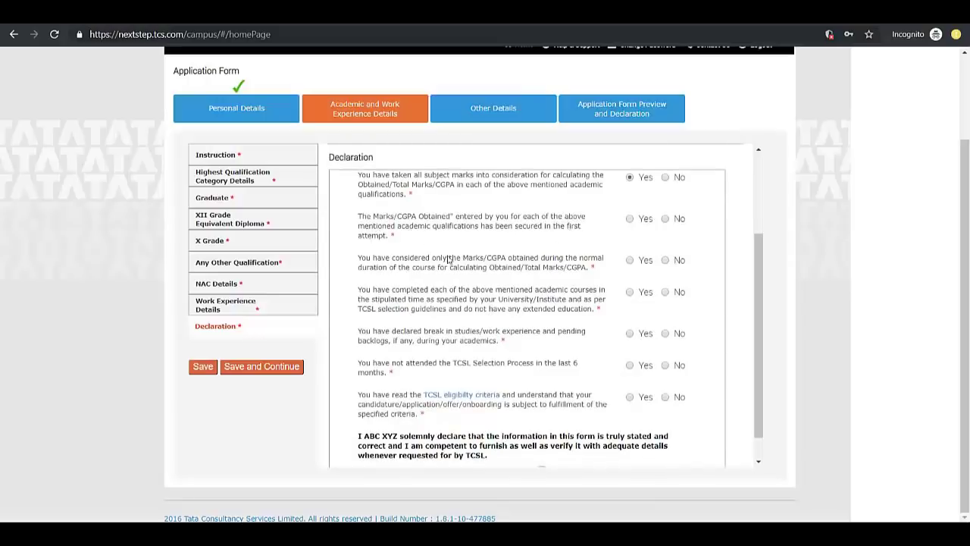
left_click(629, 221)
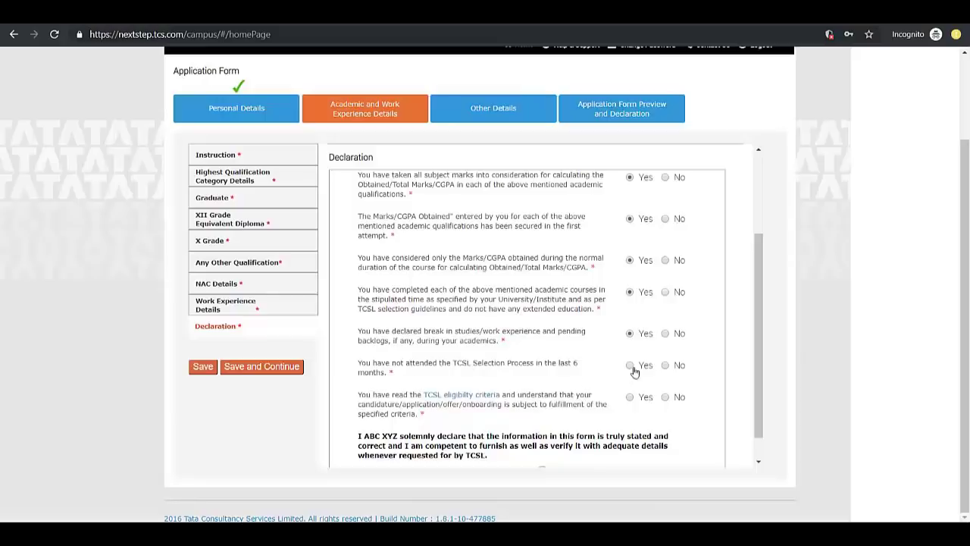
Answer Yes to having read the eligibility criteria and save the academic details
scroll(448, 325, "down", 1)
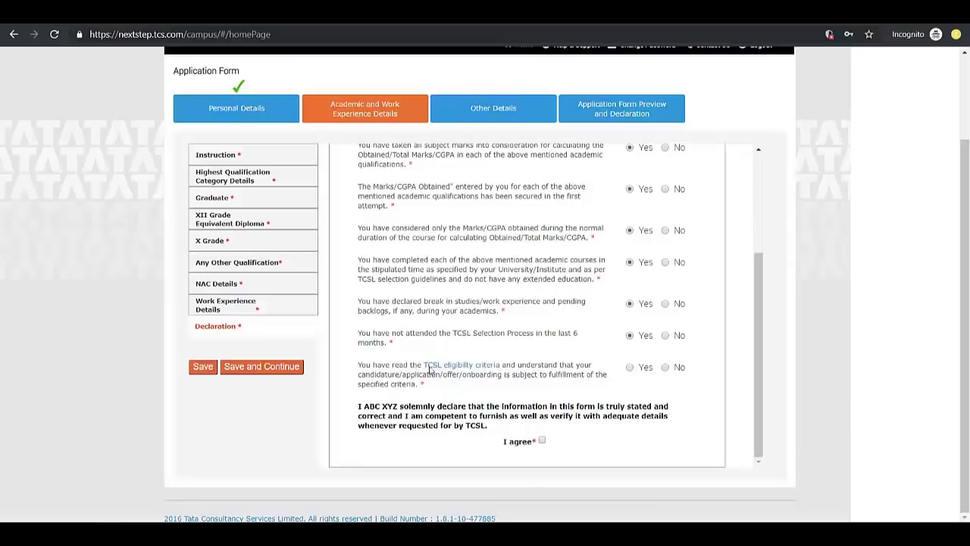
left_click(629, 367)
scroll(244, 418, "up", 1)
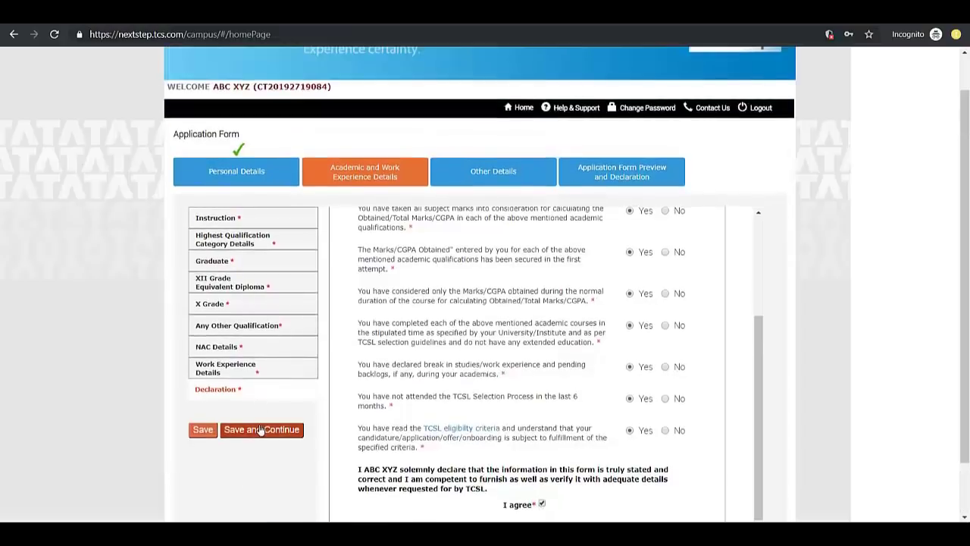
left_click(260, 429)
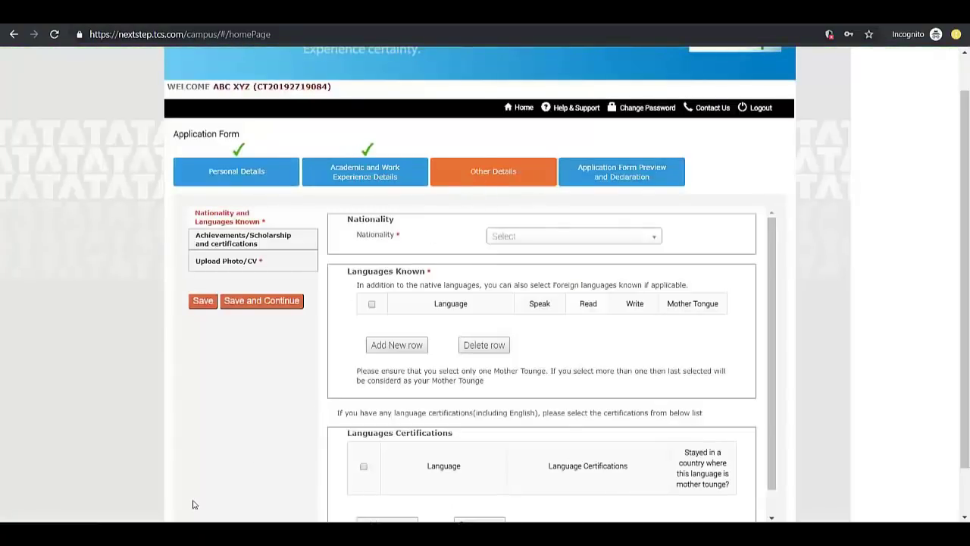
Set the nationality to India
scroll(194, 425, "down", 1)
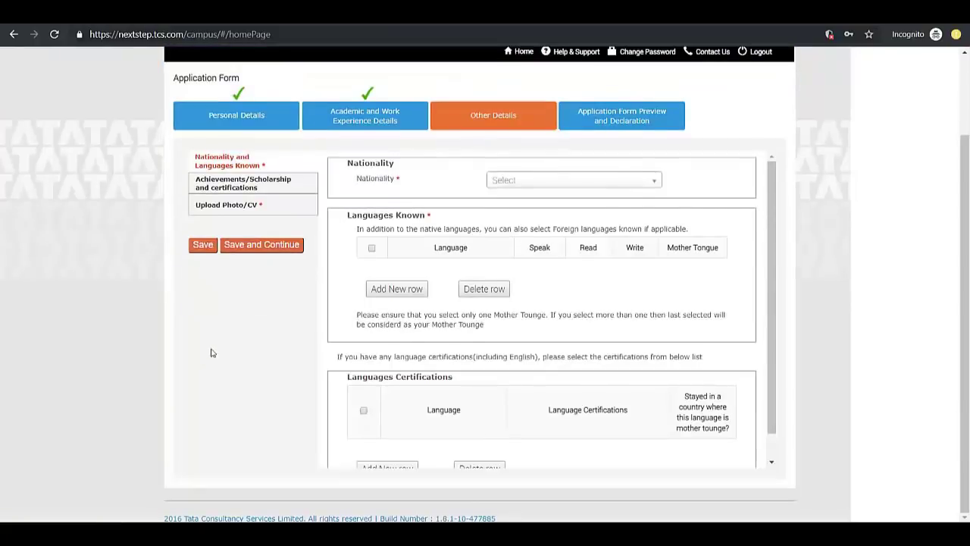
left_click(515, 185)
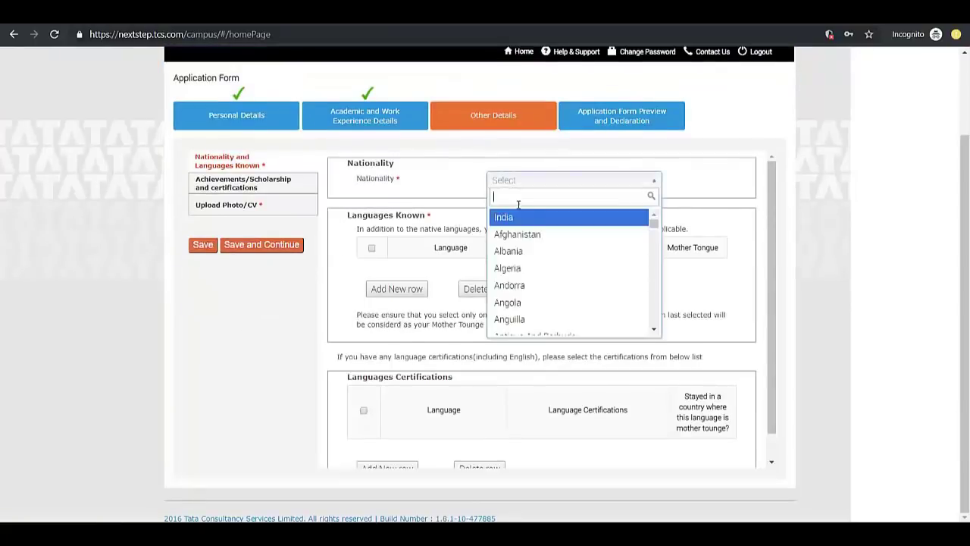
left_click(517, 220)
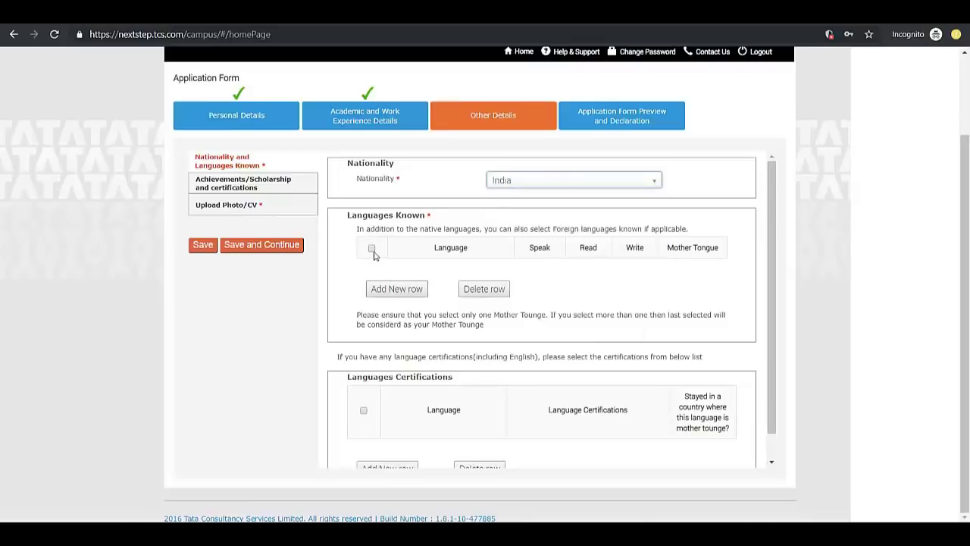
Add English as a known language with speak, read and write ticked
left_click(392, 294)
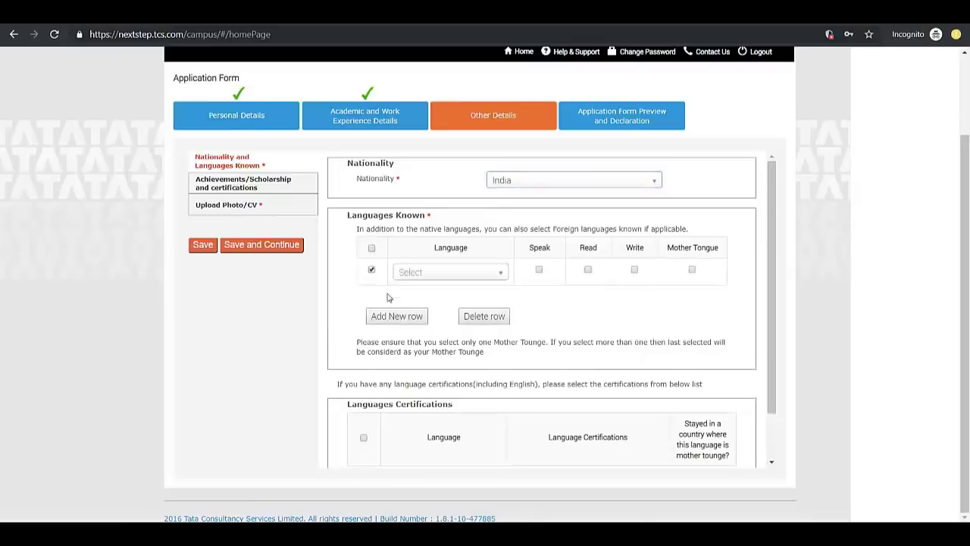
left_click(416, 276)
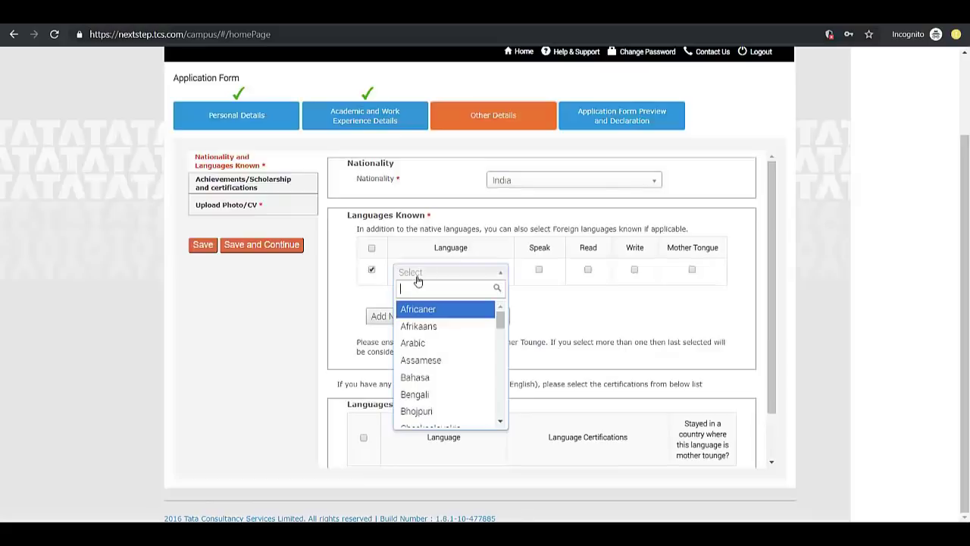
type("wr")
key("BackSpace")
type("engl")
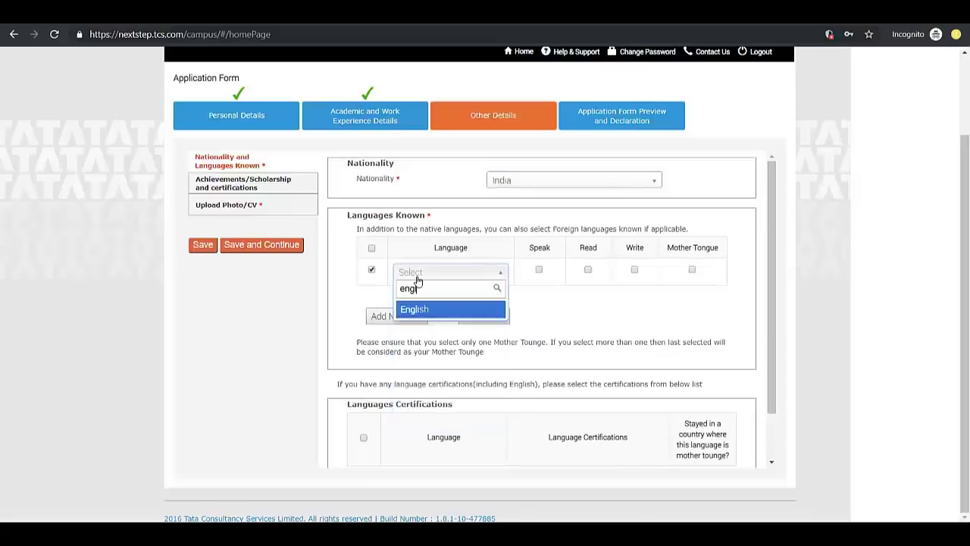
key("Return")
left_click(532, 296)
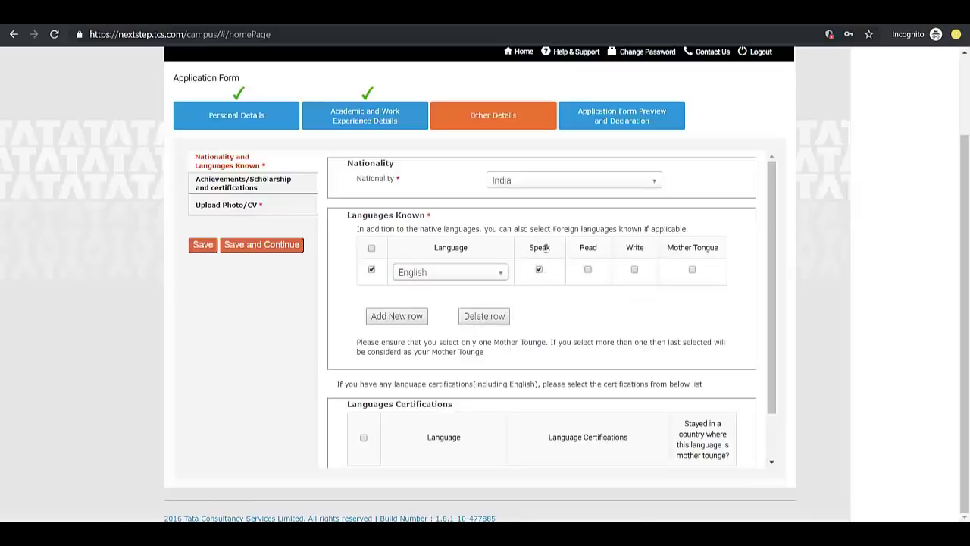
left_click(589, 271)
left_click(635, 271)
Add Marathi with speak, read, write and mother tongue ticked, then save the languages
left_click(403, 317)
left_click(426, 298)
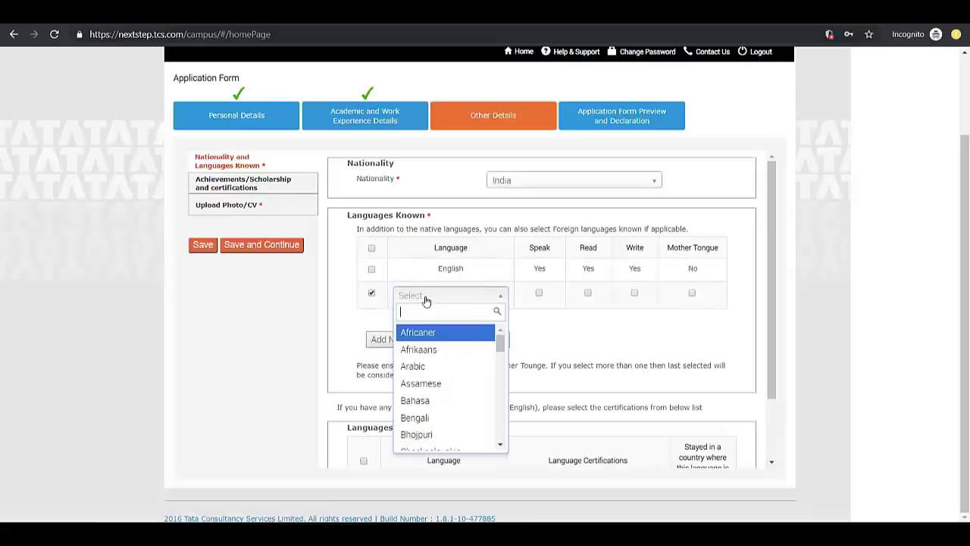
type("marathi")
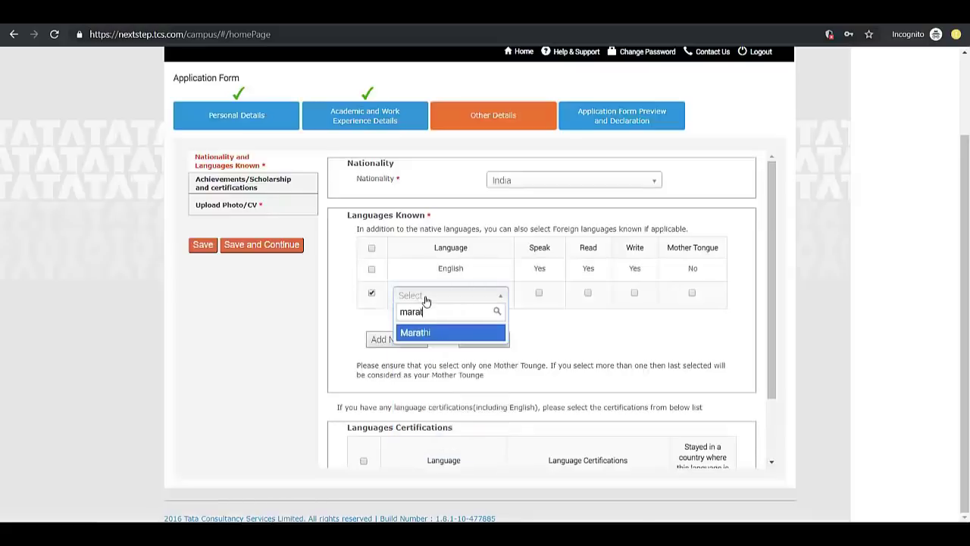
left_click(455, 333)
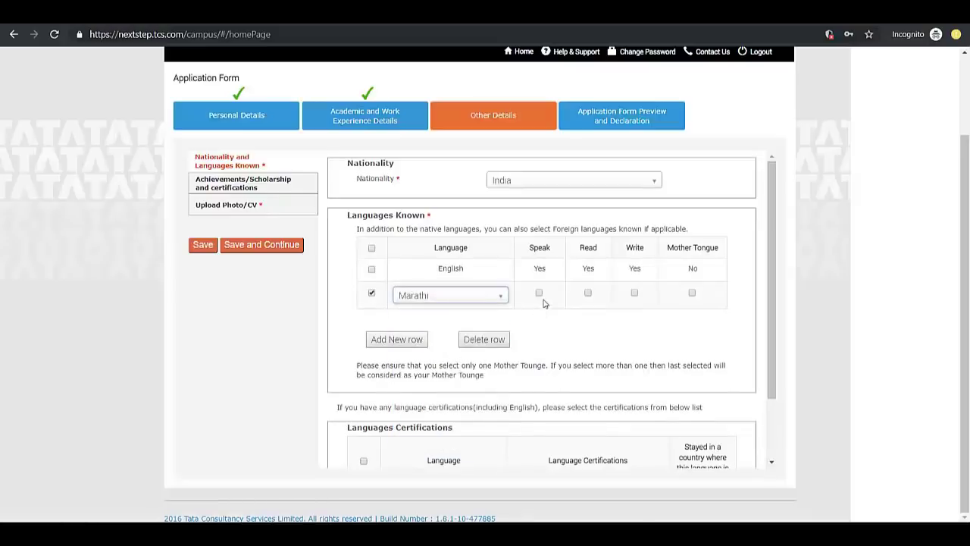
left_click(539, 292)
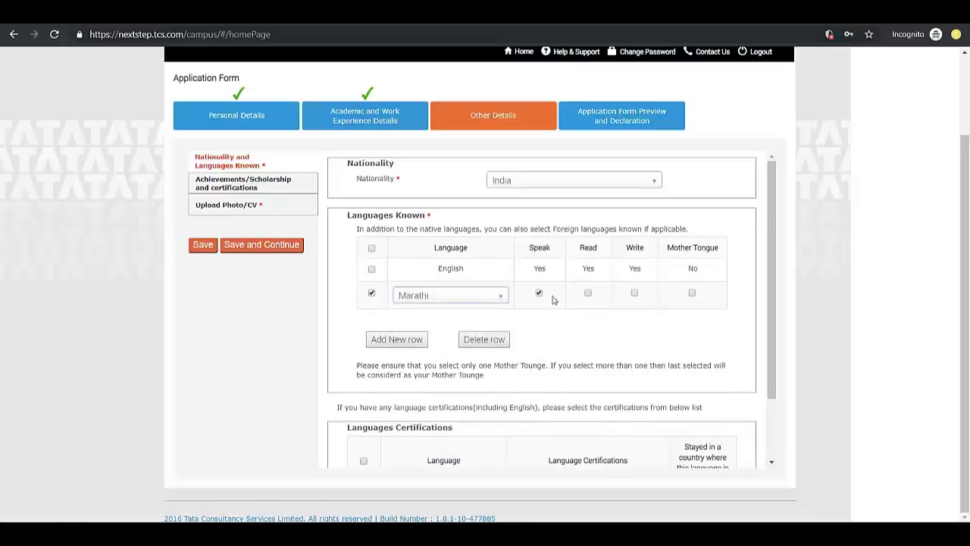
left_click(635, 293)
left_click(691, 294)
scroll(361, 292, "down", 1)
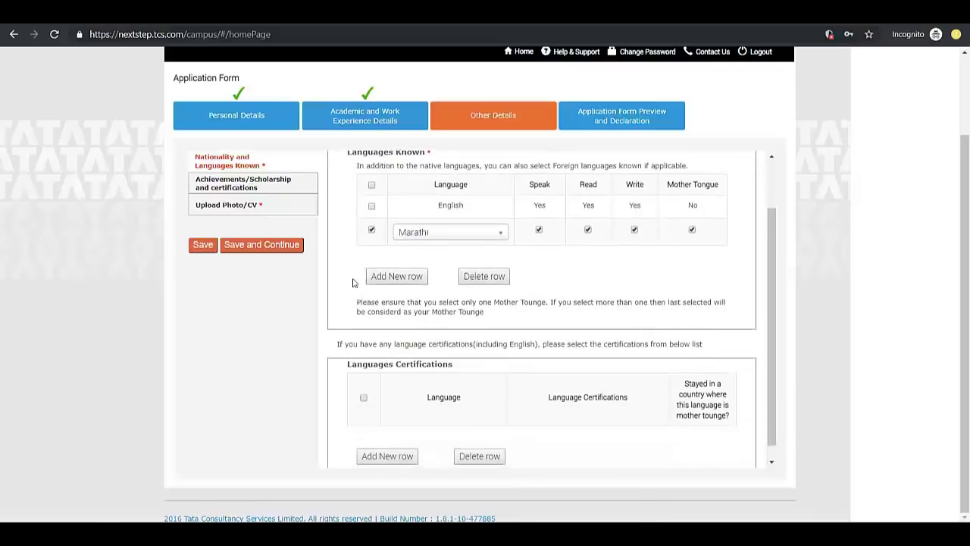
left_click(372, 230)
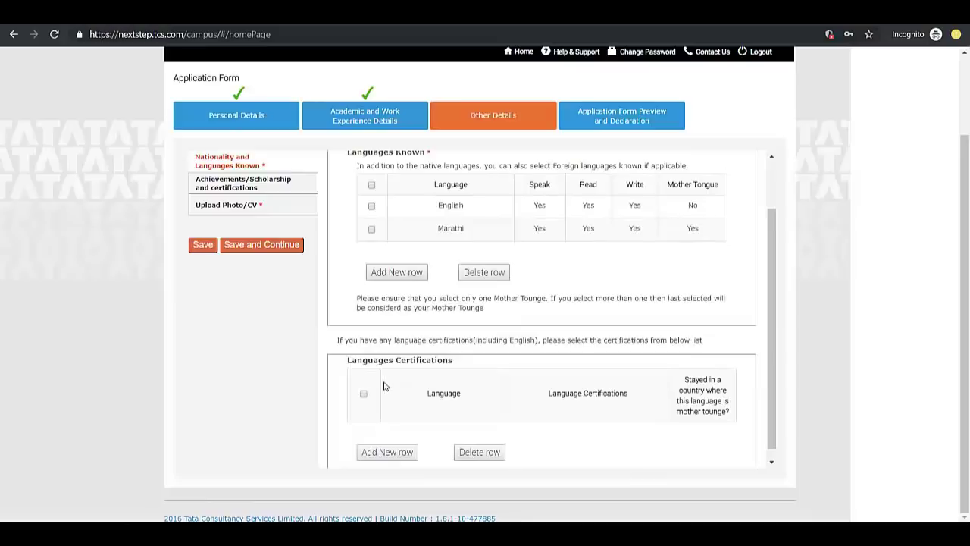
scroll(385, 438, "down", 1)
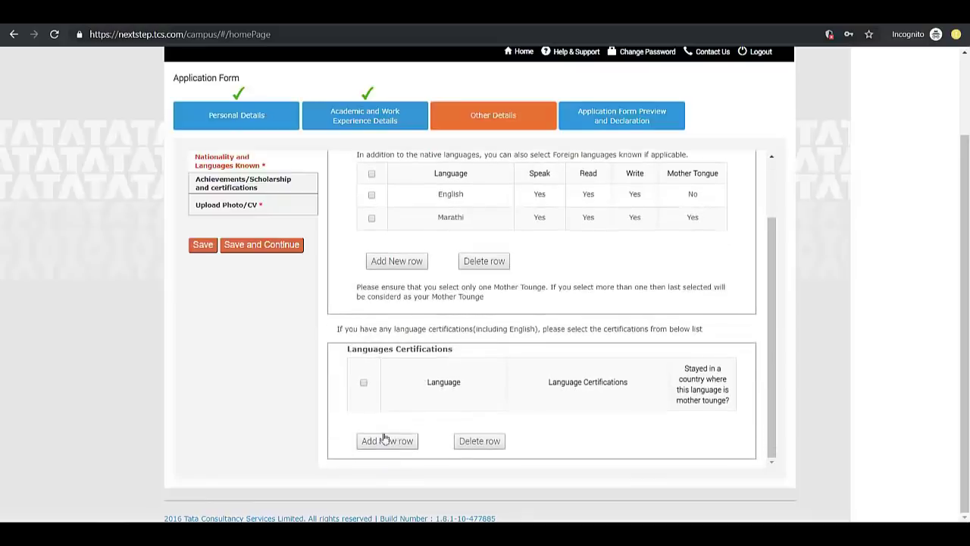
scroll(449, 410, "up", 1)
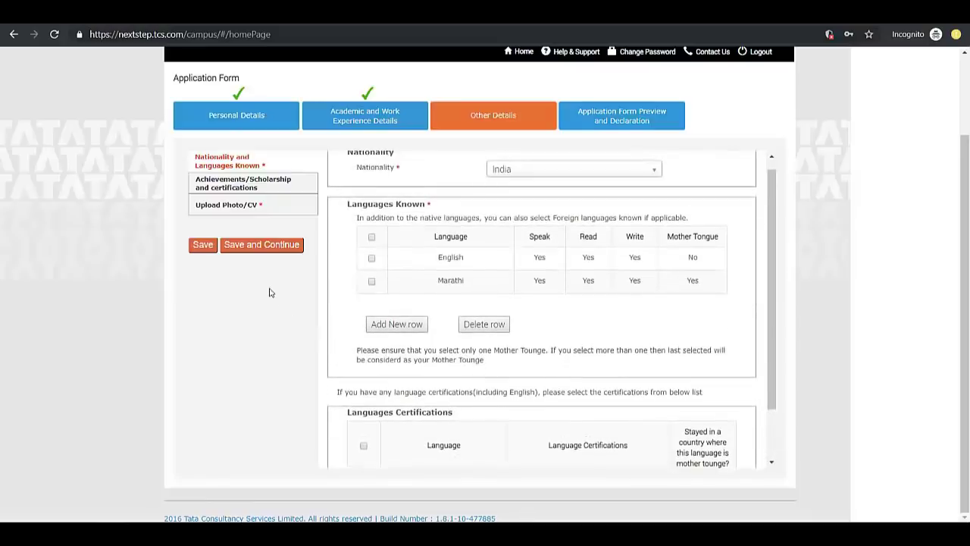
left_click(245, 244)
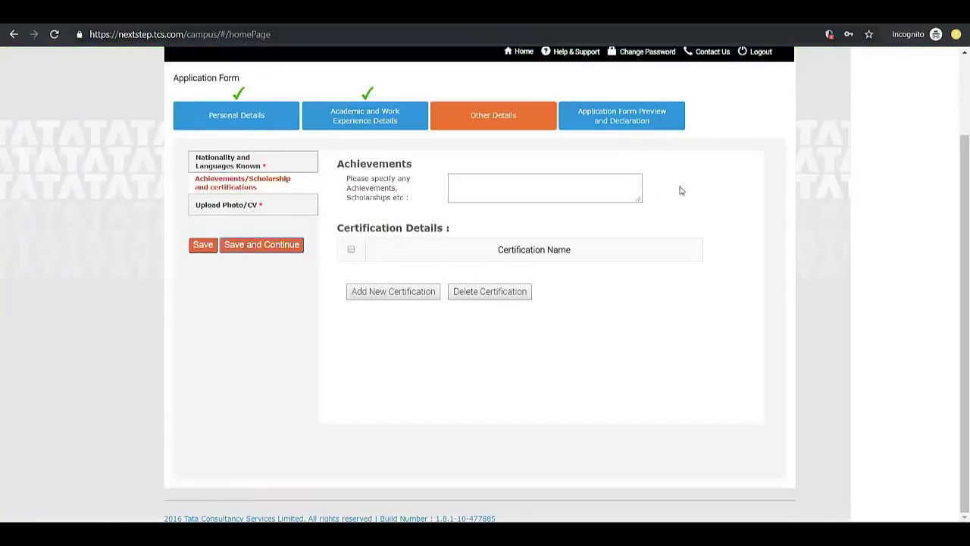
Leave the Achievements box blank and continue to Upload Photo/CV
left_click(467, 189)
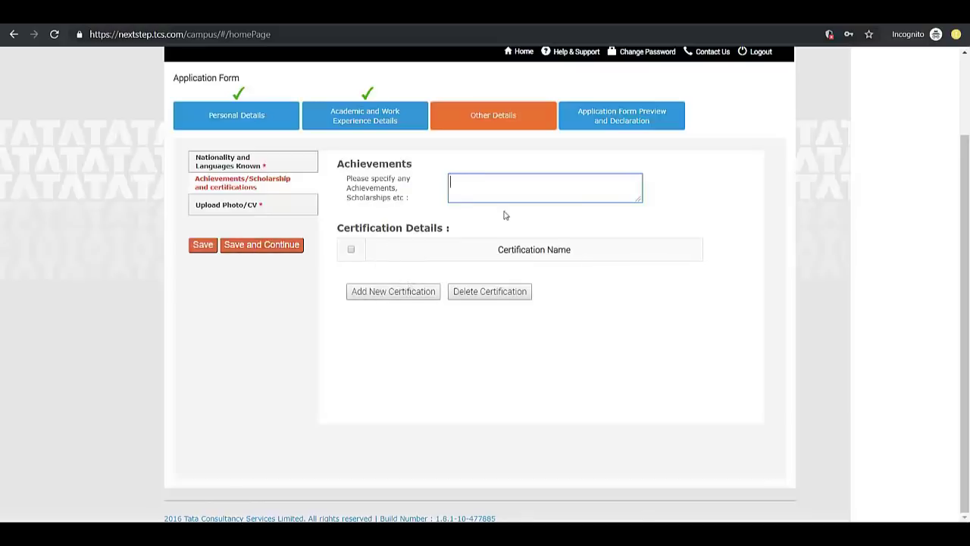
left_click(282, 250)
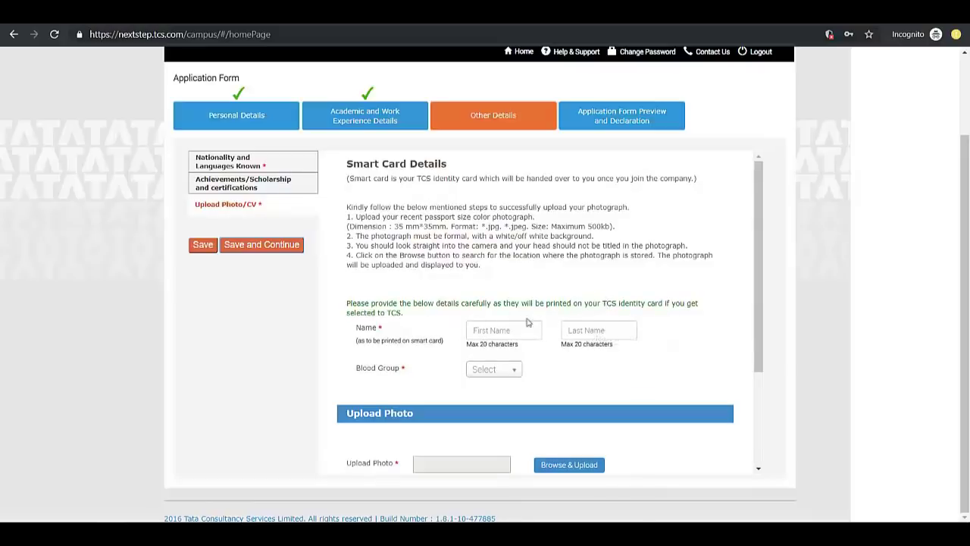
left_click(491, 337)
type("ax")
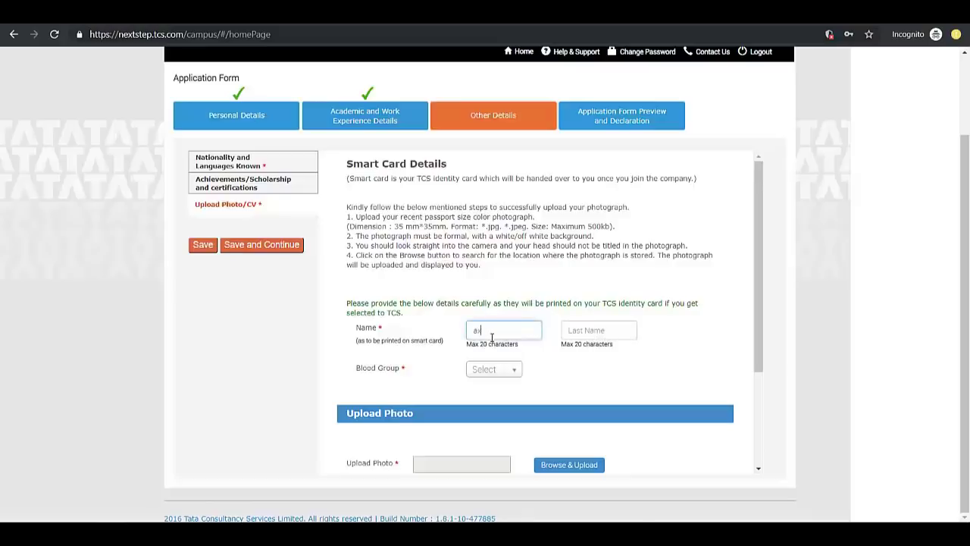
key("BackSpace")
key("BackSpace")
type("abc")
key("Tab")
type("xyxz")
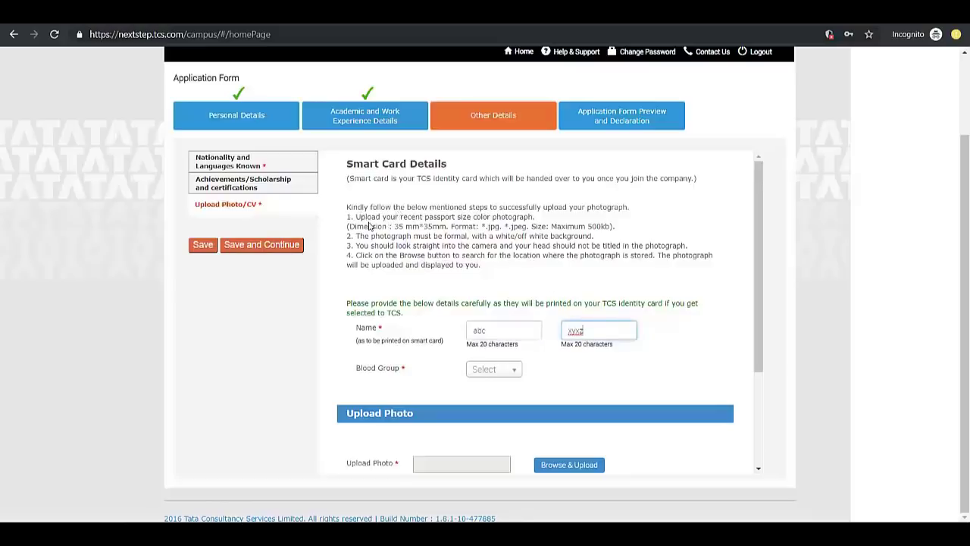
scroll(398, 379, "down", 3)
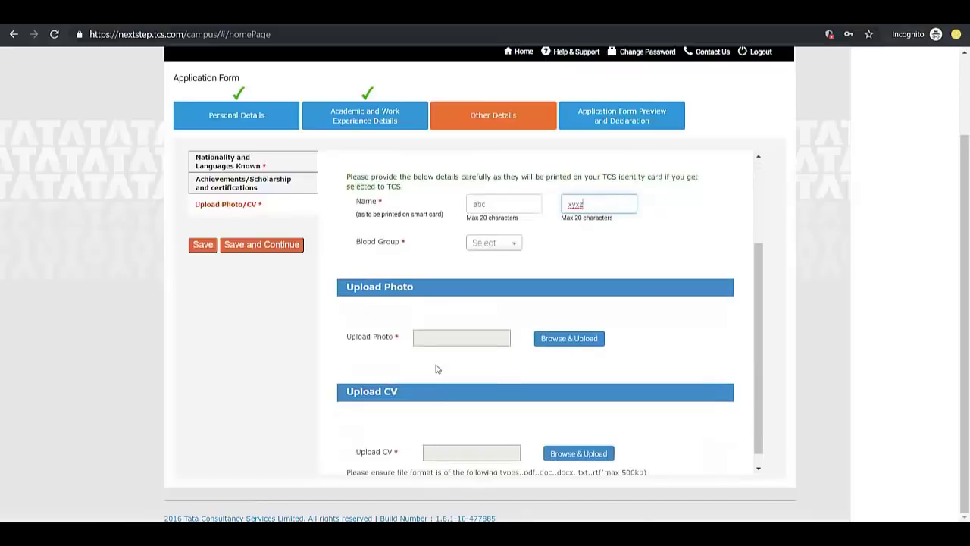
scroll(435, 369, "up", 3)
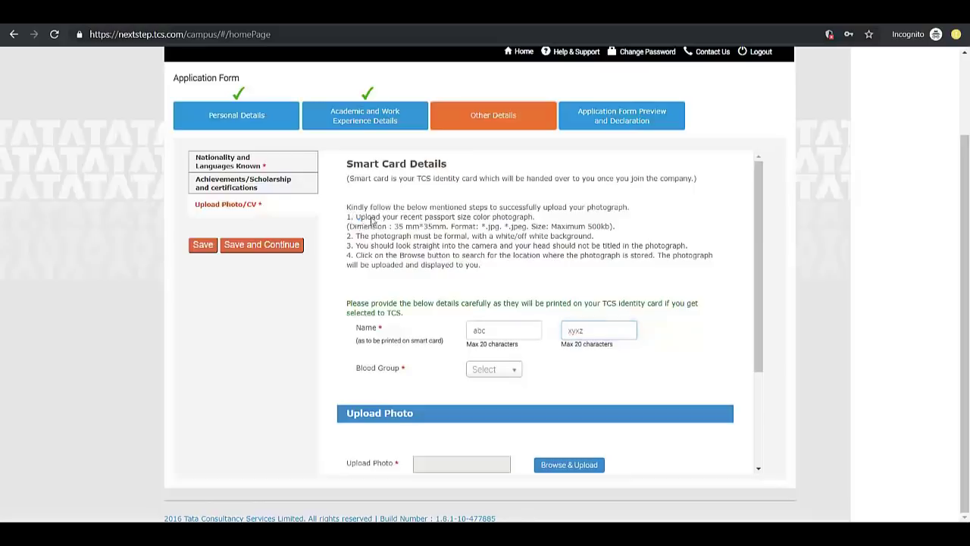
left_click_drag(353, 218, 544, 220)
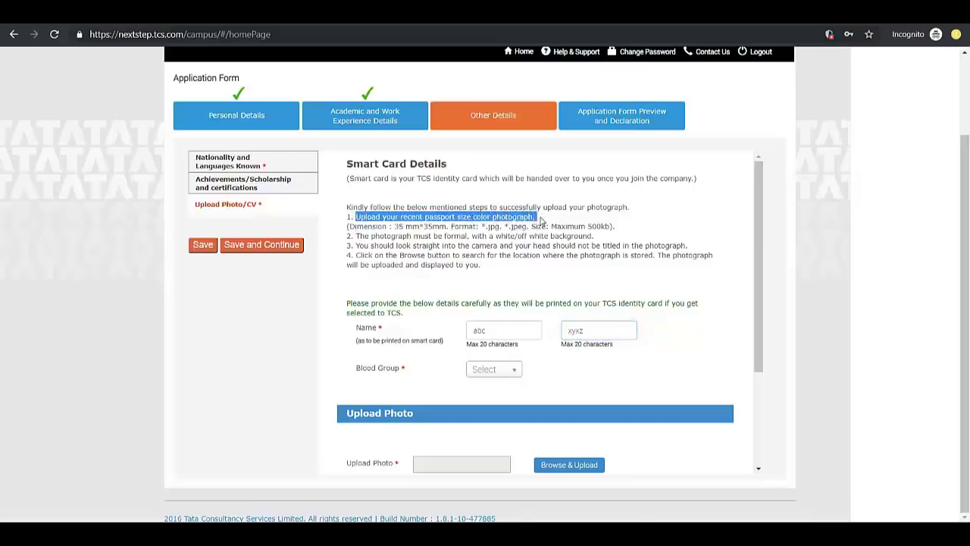
left_click(426, 239)
left_click_drag(392, 226, 534, 237)
left_click(446, 258)
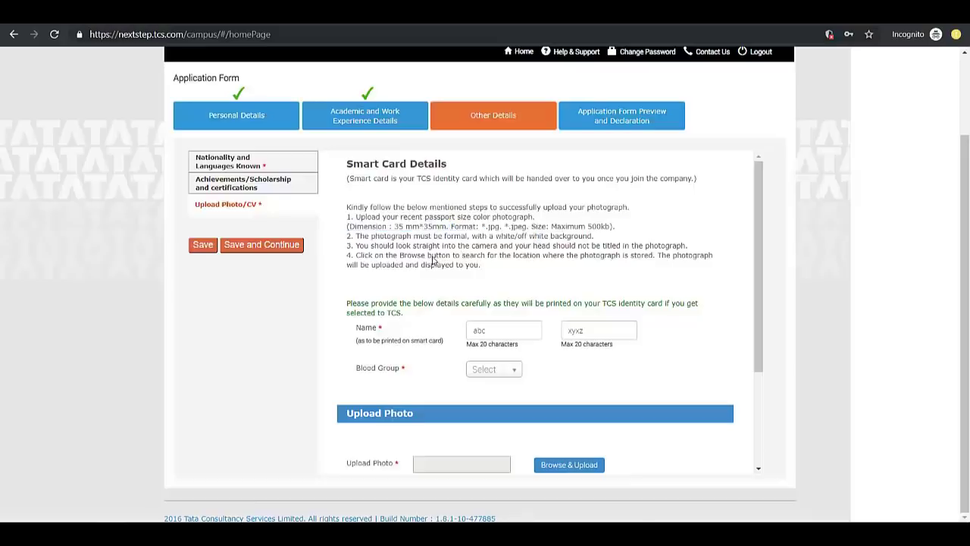
left_click_drag(358, 240, 592, 238)
left_click(476, 290)
scroll(413, 270, "down", 1)
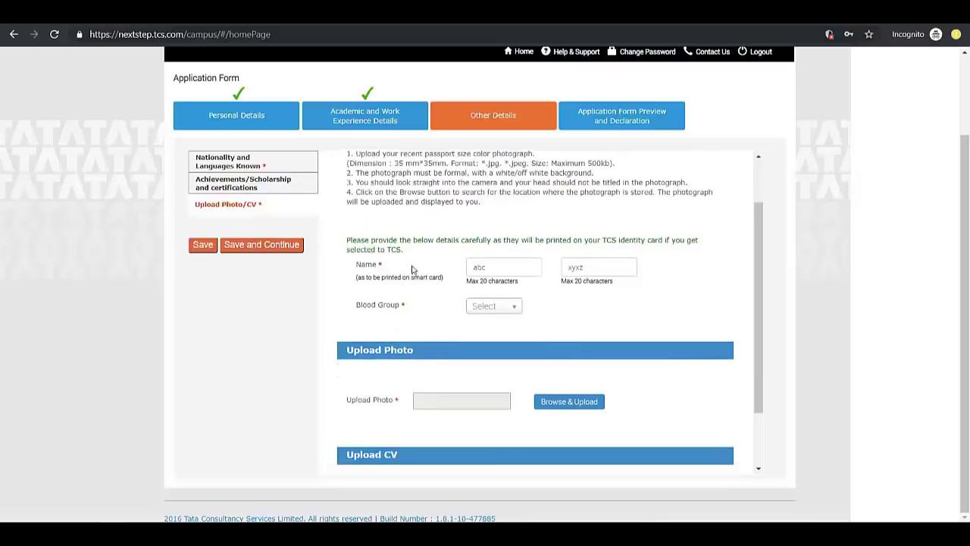
Set blood group B+, upload photo.jpg and resume.docx, and save the details
left_click(487, 307)
left_click(492, 377)
scroll(360, 321, "down", 1)
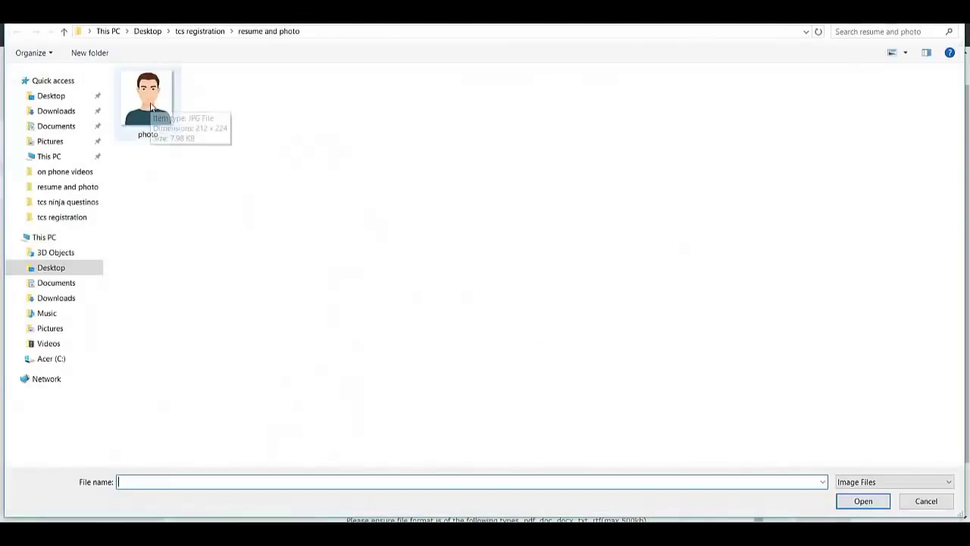
double_click(150, 106)
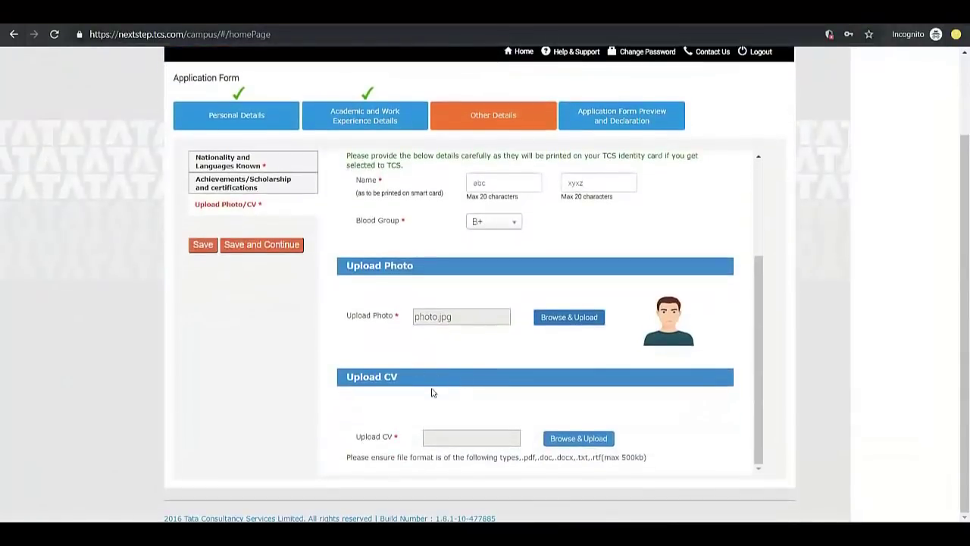
left_click(567, 441)
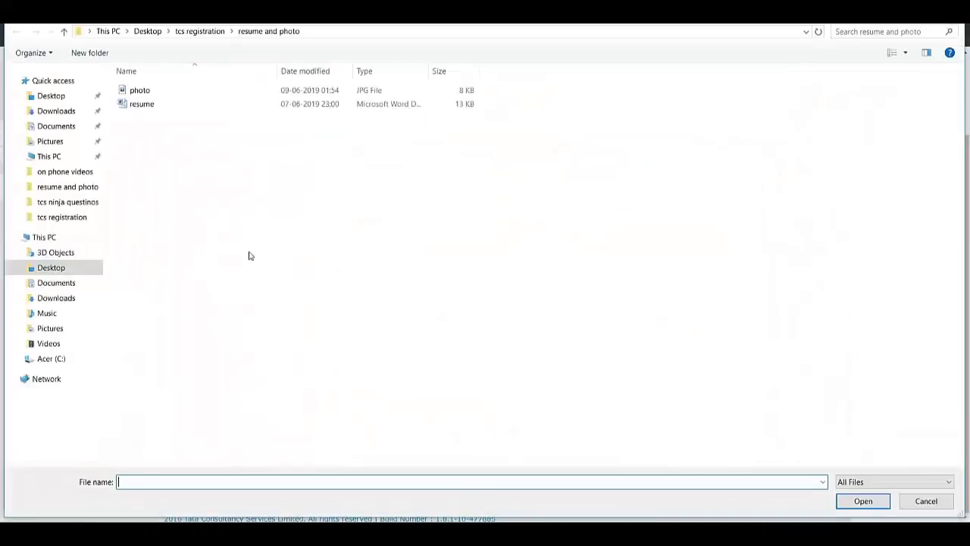
double_click(141, 104)
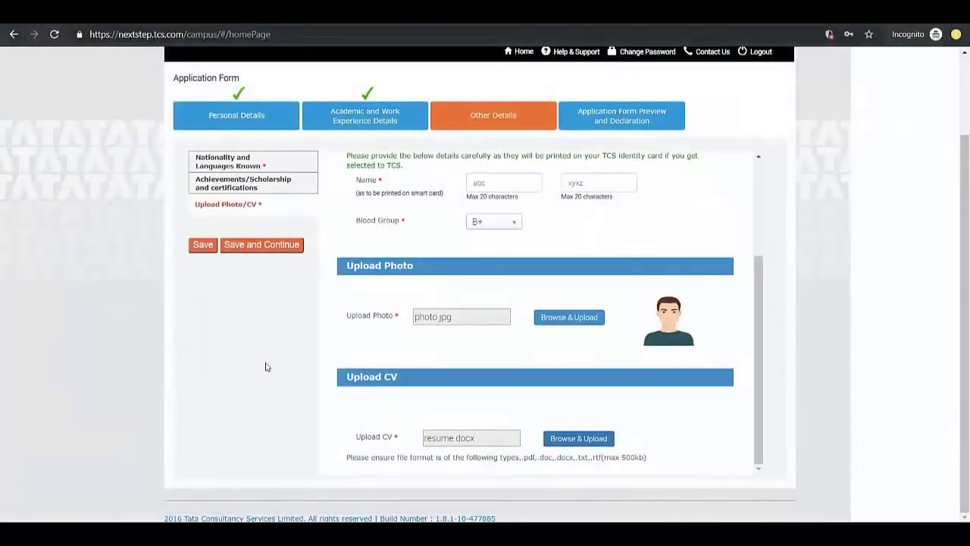
left_click(246, 245)
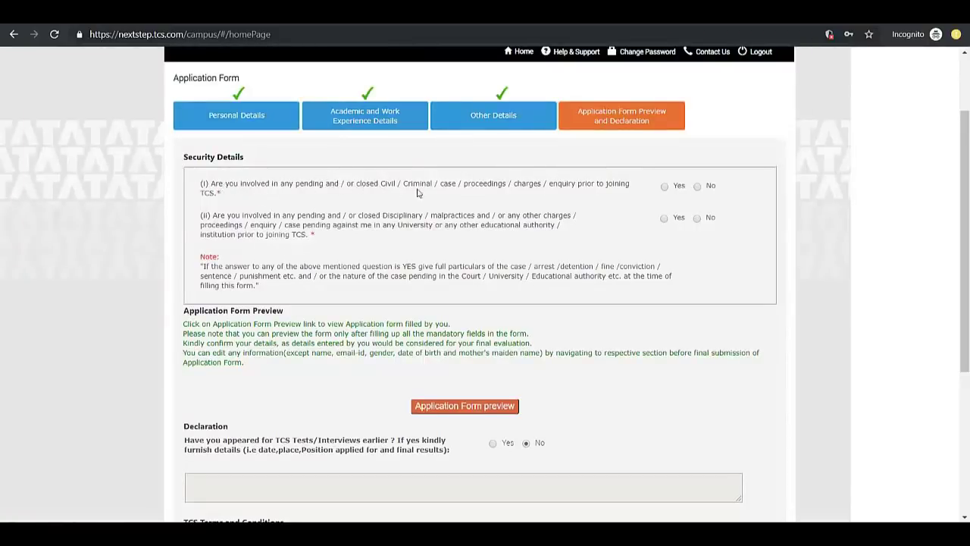
Answer No to both security questions, enter kolhapur as the place, and submit the form
left_click(698, 186)
left_click(697, 219)
scroll(564, 304, "down", 2)
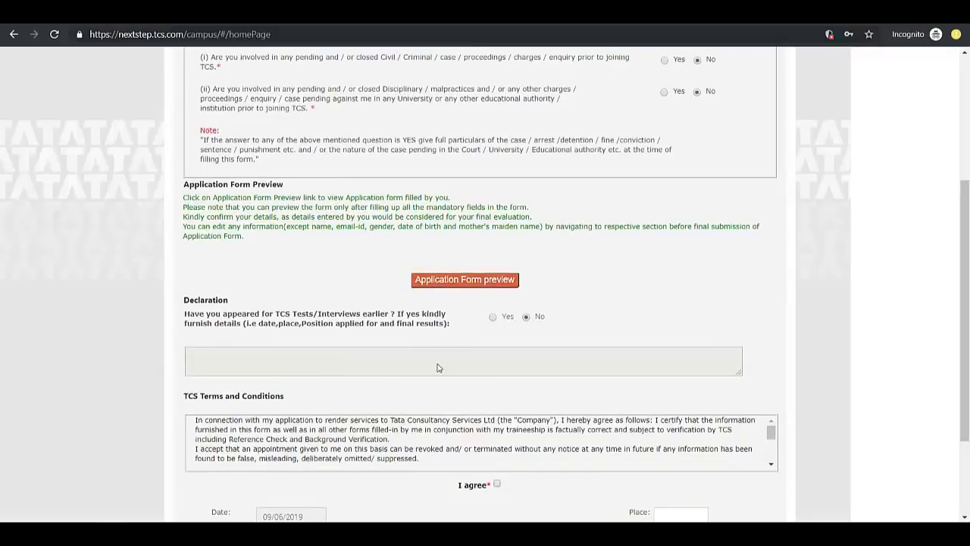
scroll(486, 373, "down", 1)
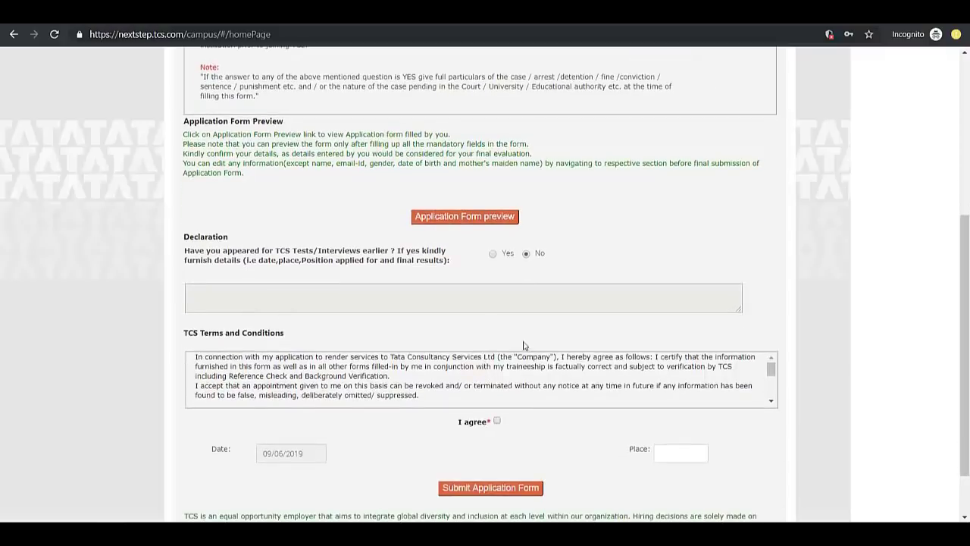
left_click(680, 458)
scroll(598, 376, "down", 1)
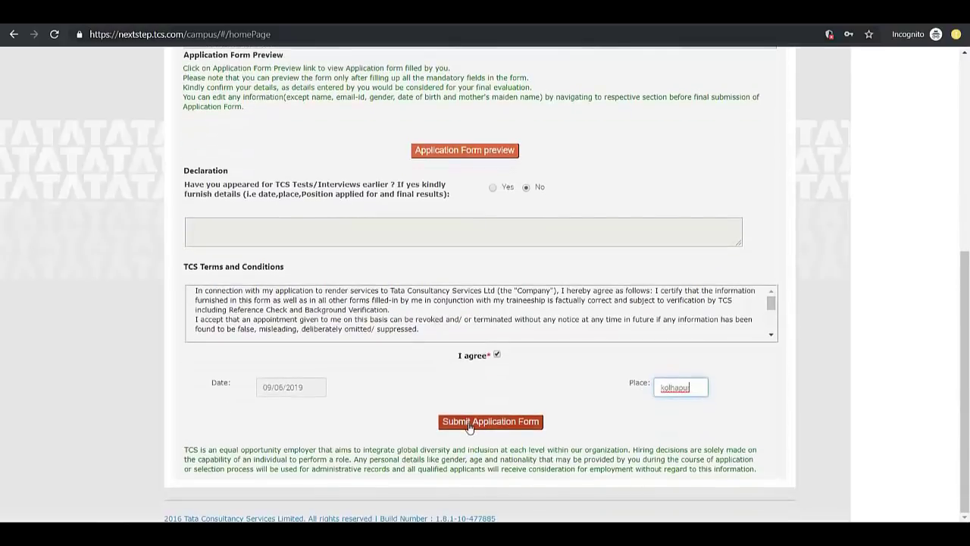
left_click(469, 425)
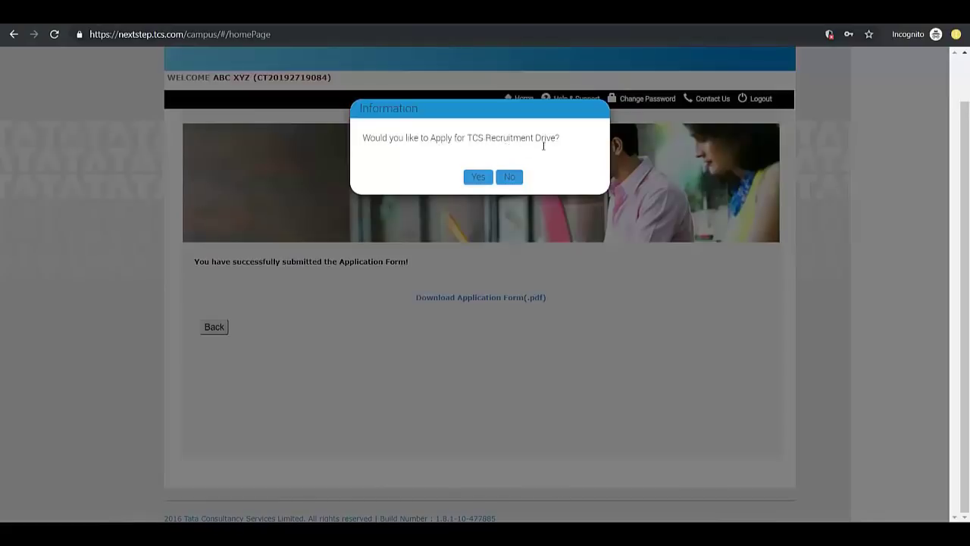
Confirm Yes to applying for the TCS Recruitment Drive
left_click(477, 177)
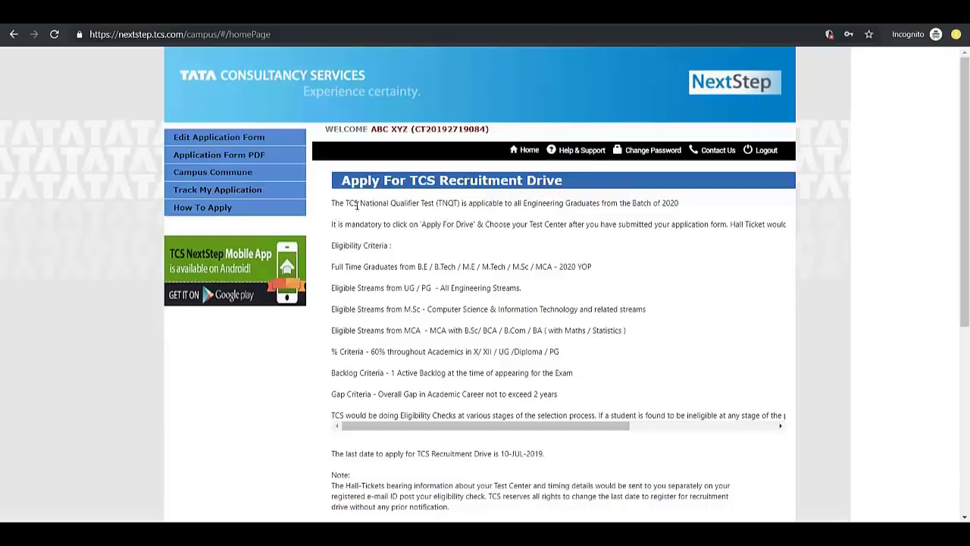
left_click_drag(356, 206, 684, 203)
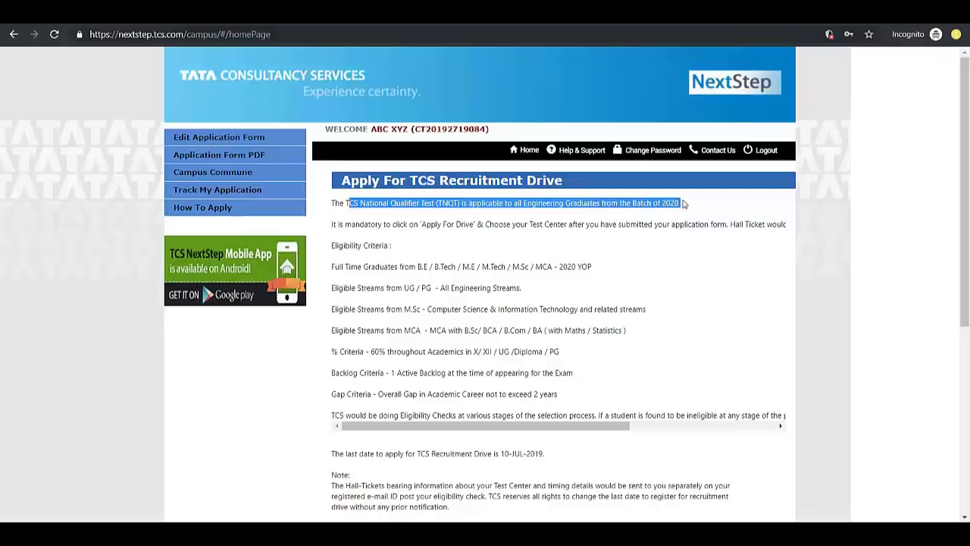
left_click_drag(499, 229, 429, 251)
left_click(428, 254)
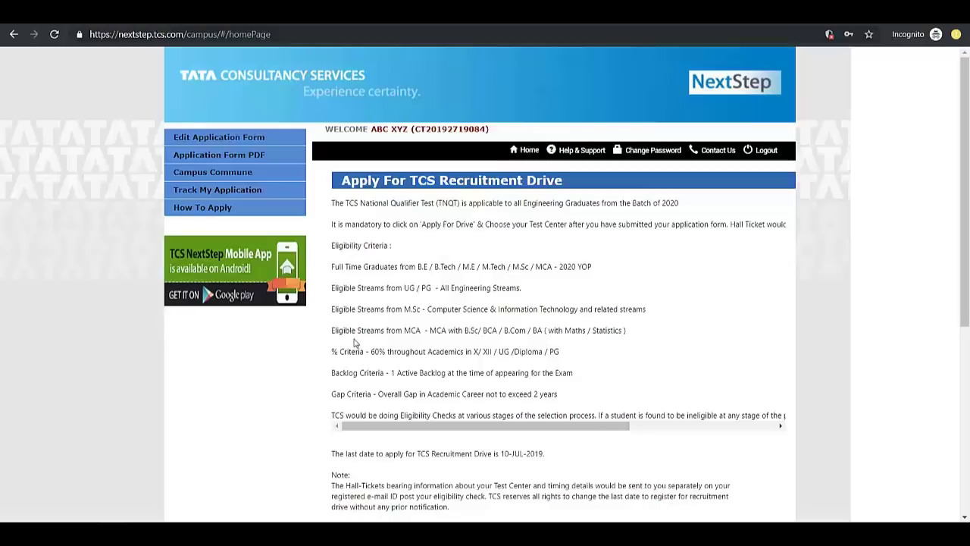
scroll(363, 337, "down", 4)
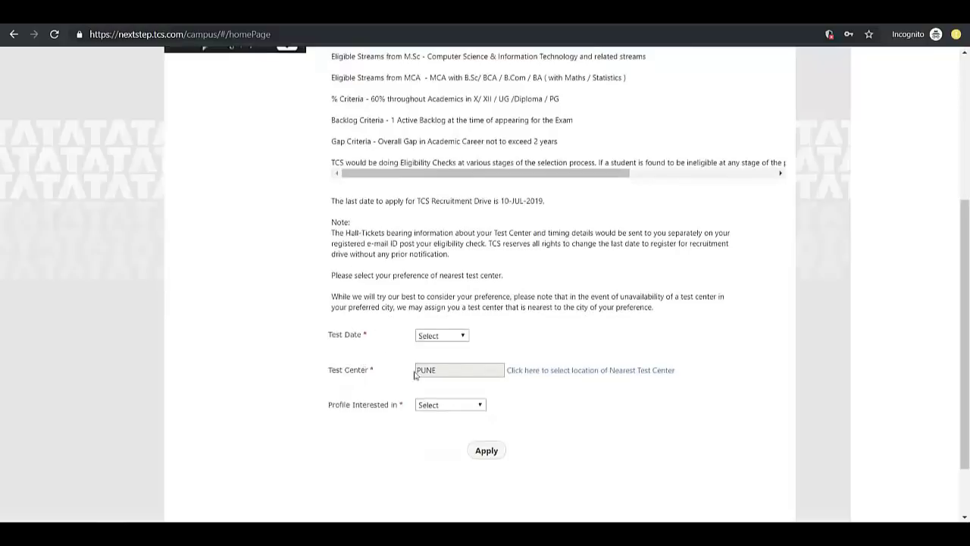
Set the test date to 20/07/2019
scroll(360, 269, "down", 1)
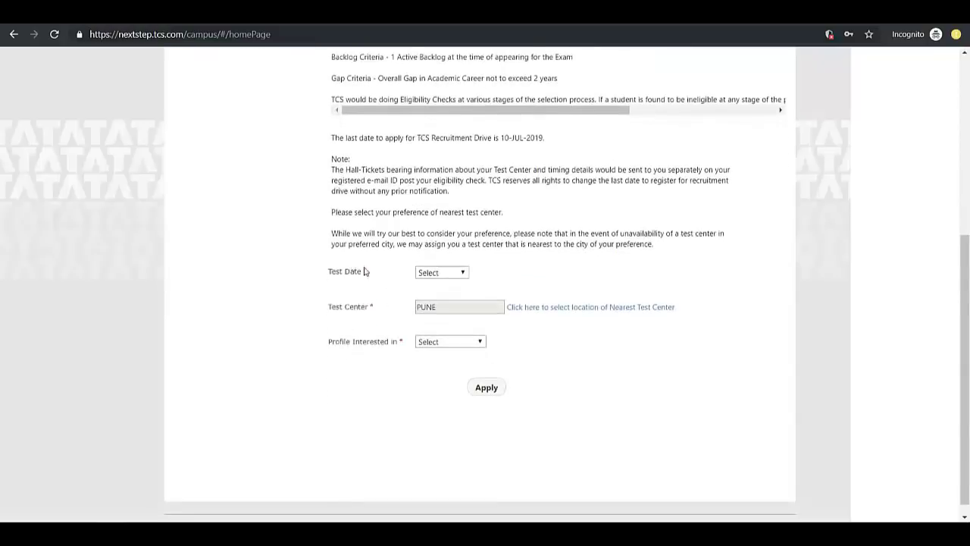
left_click(441, 274)
left_click(425, 284)
Choose SANGLI as the test centre from the nearest-centre list
left_click(543, 307)
scroll(450, 257, "down", 3)
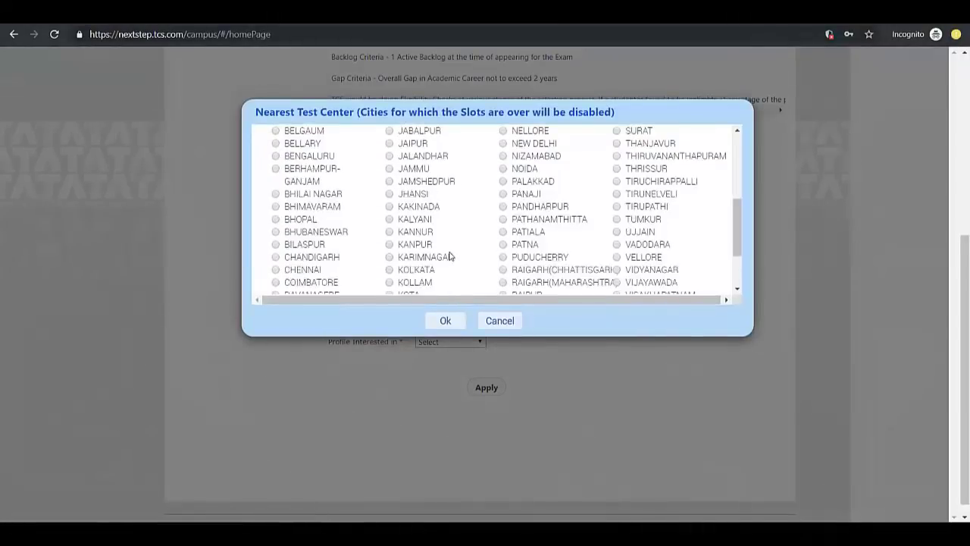
scroll(418, 235, "down", 2)
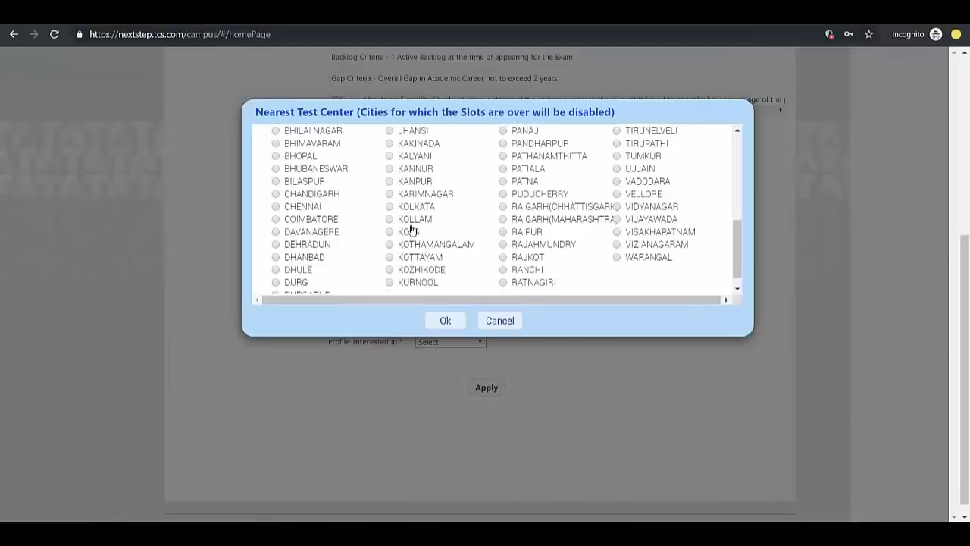
scroll(520, 238, "up", 2)
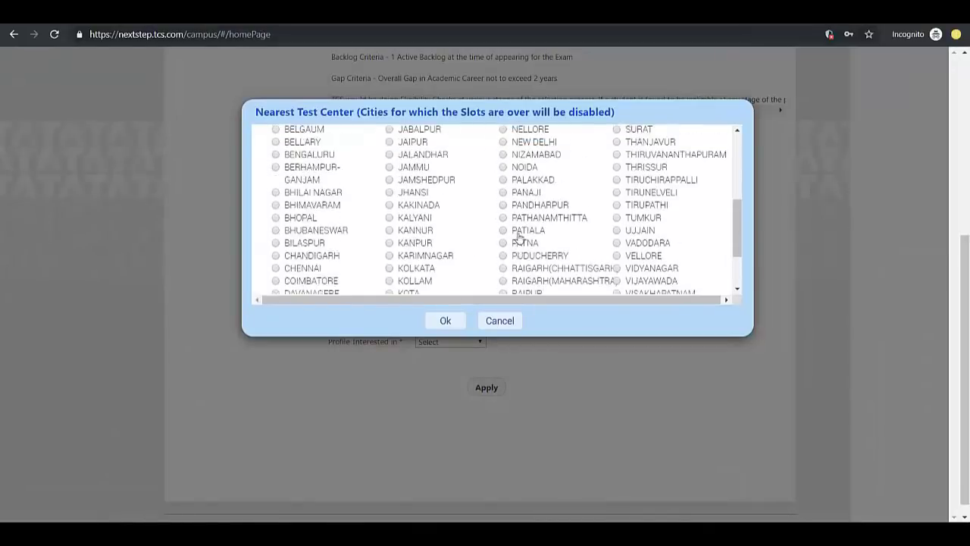
scroll(520, 237, "up", 5)
left_click(643, 182)
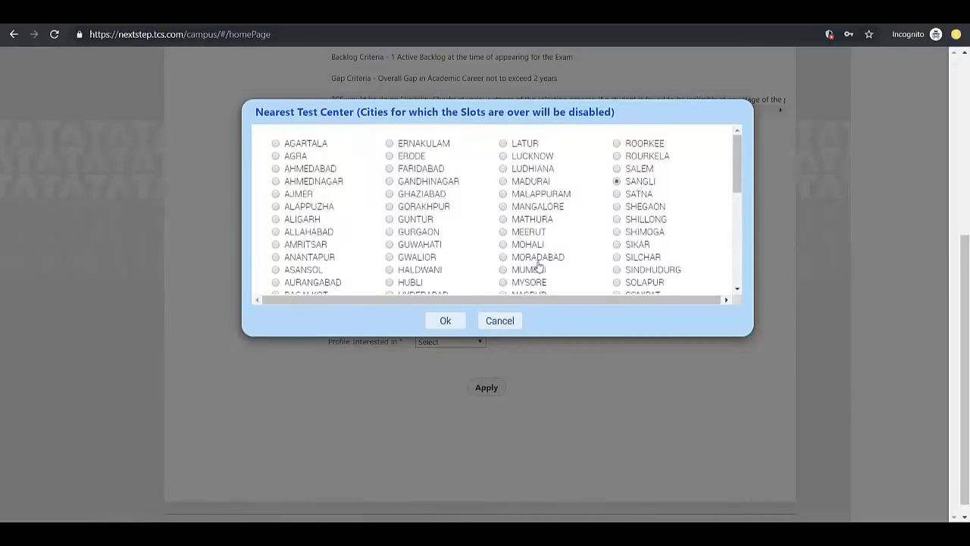
left_click(445, 320)
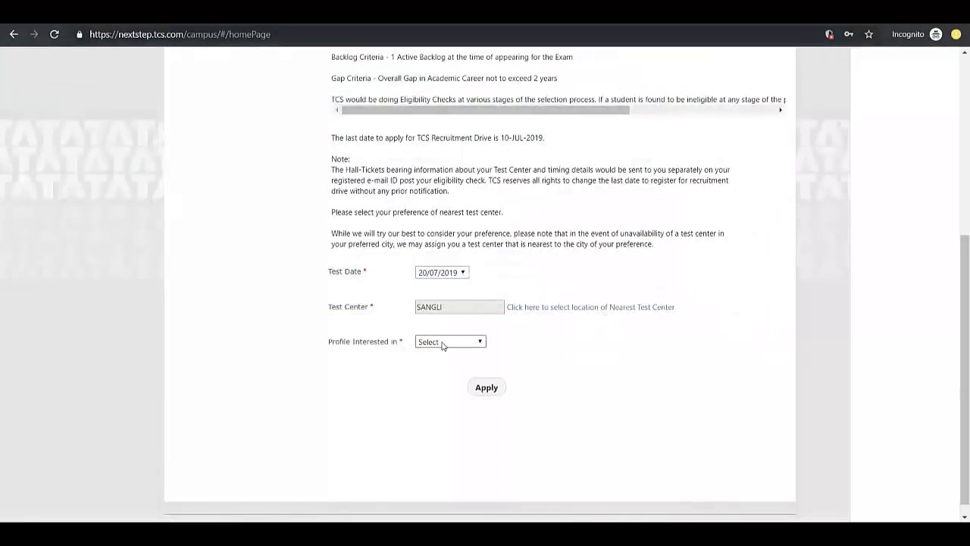
scroll(402, 350, "up", 1)
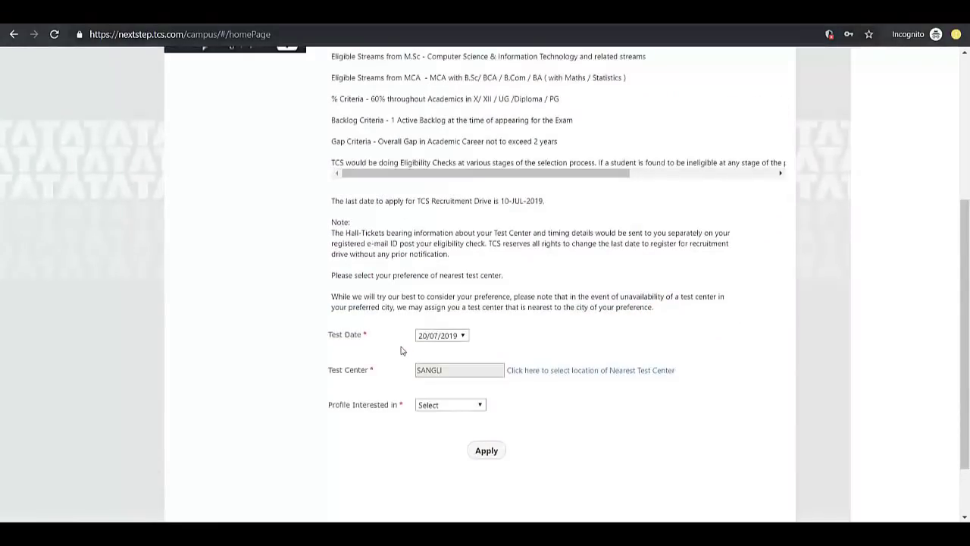
Select Digital and Ninja in the Profile Interested in list
left_click(439, 406)
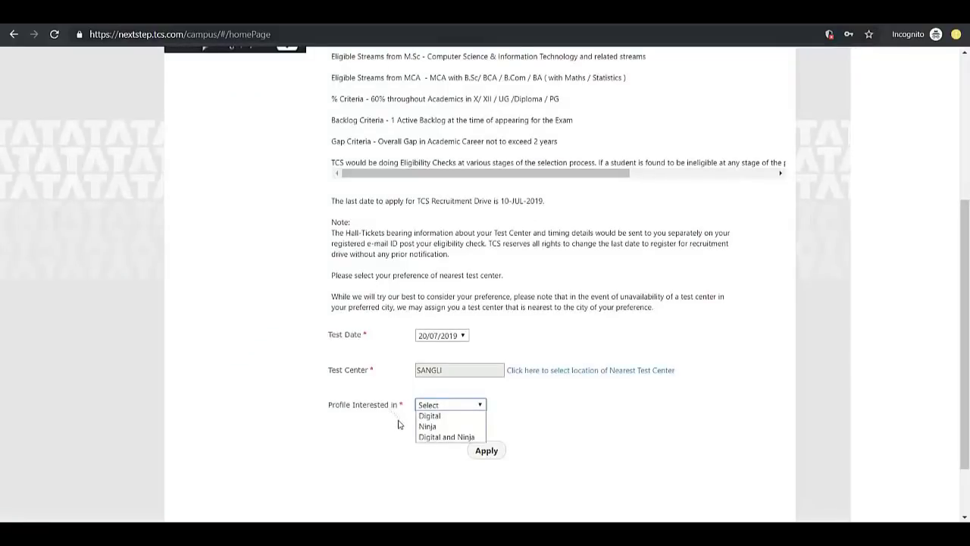
left_click(452, 440)
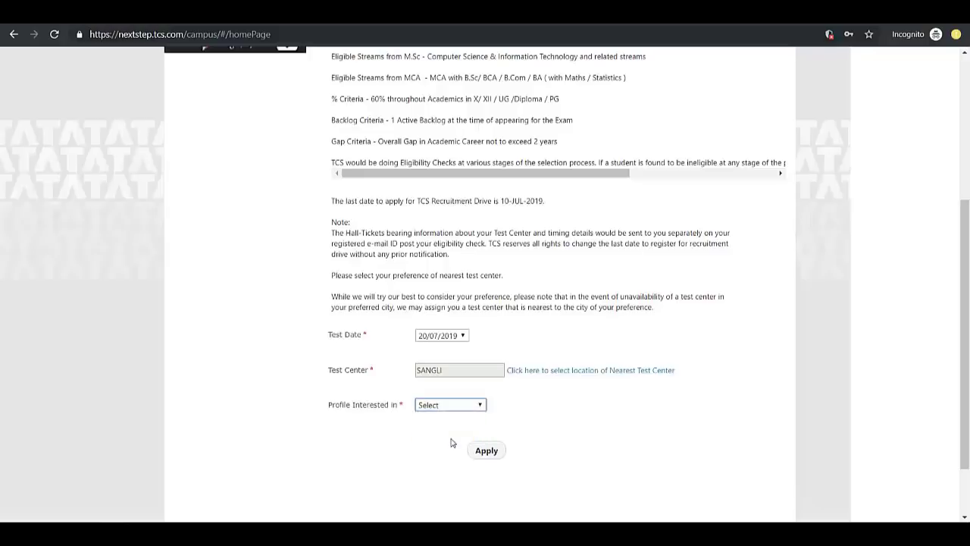
left_click(419, 406)
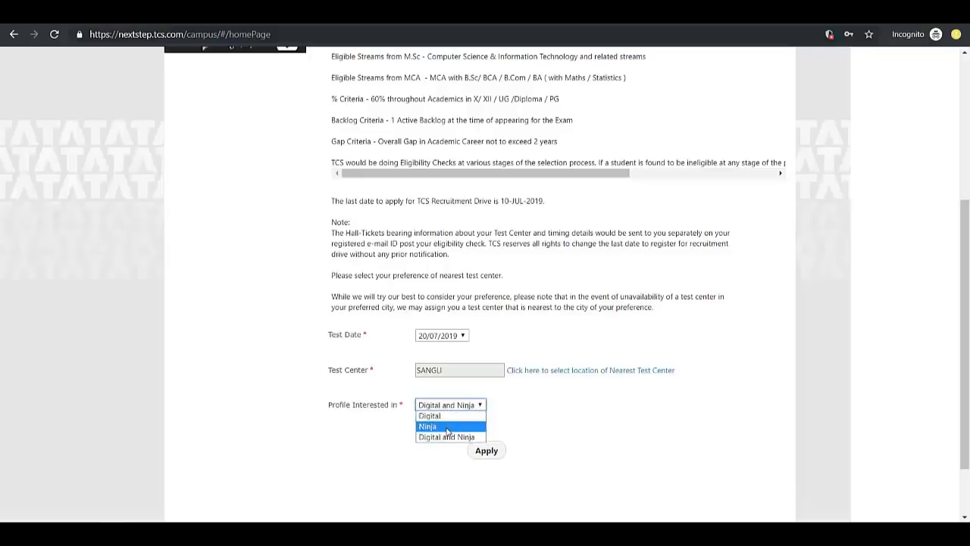
left_click(436, 439)
scroll(435, 446, "up", 1)
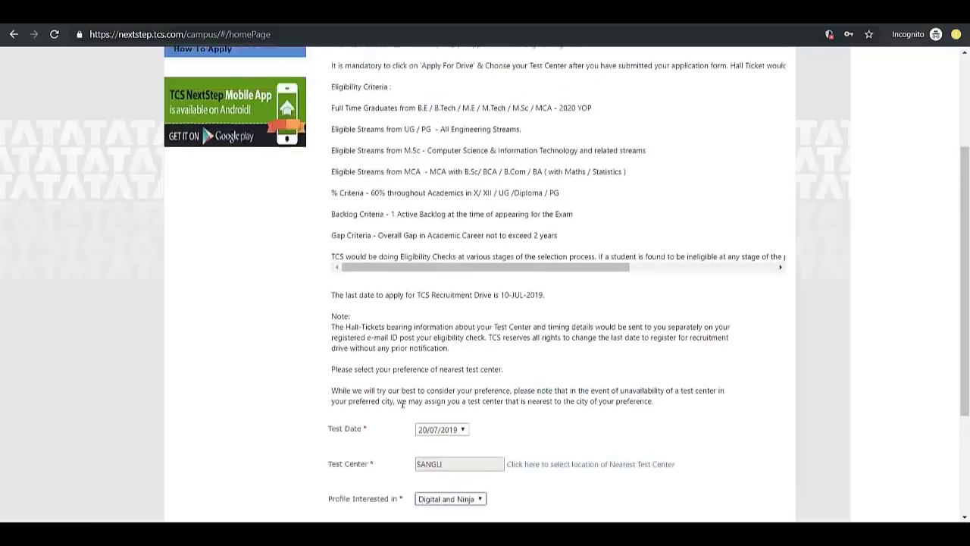
scroll(402, 402, "down", 2)
Change the profile to Ninja only and submit the drive application
left_click(436, 349)
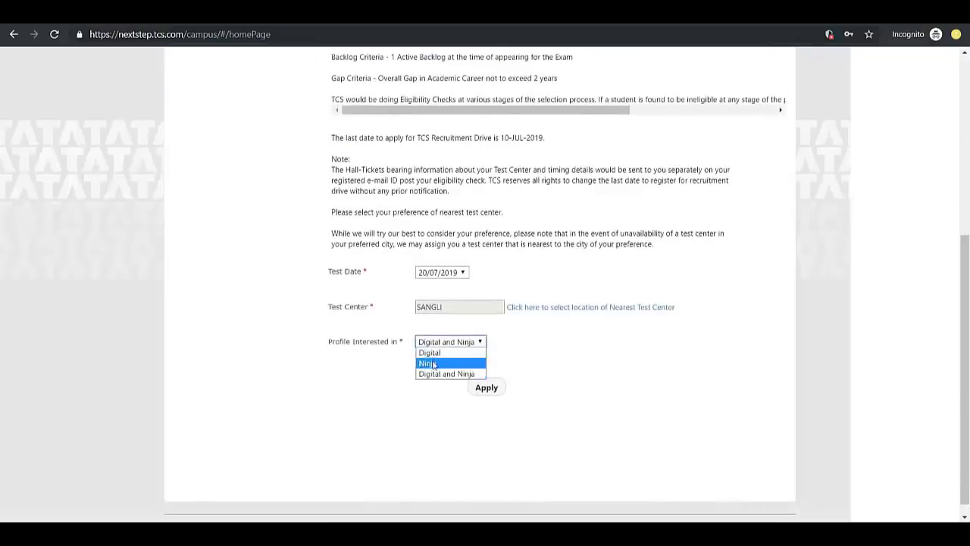
left_click(432, 363)
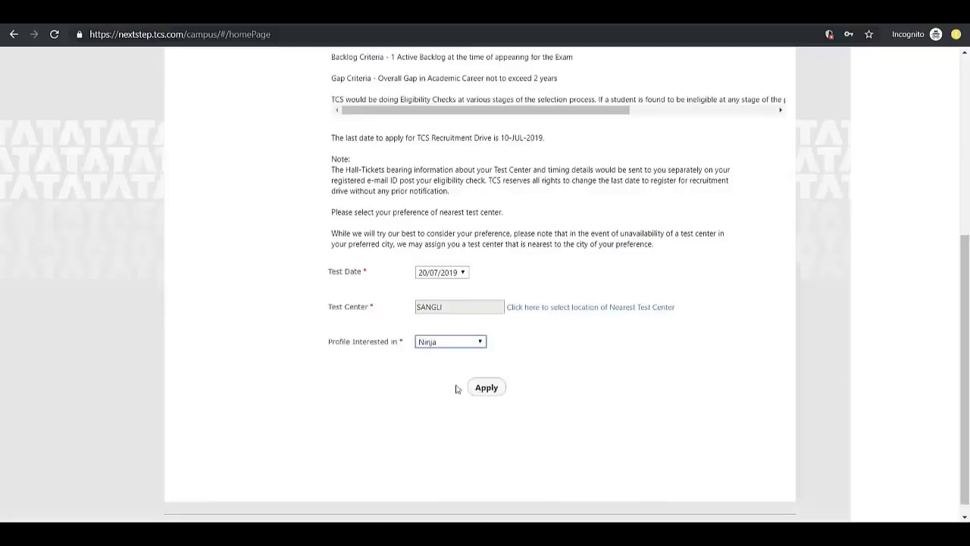
left_click(435, 346)
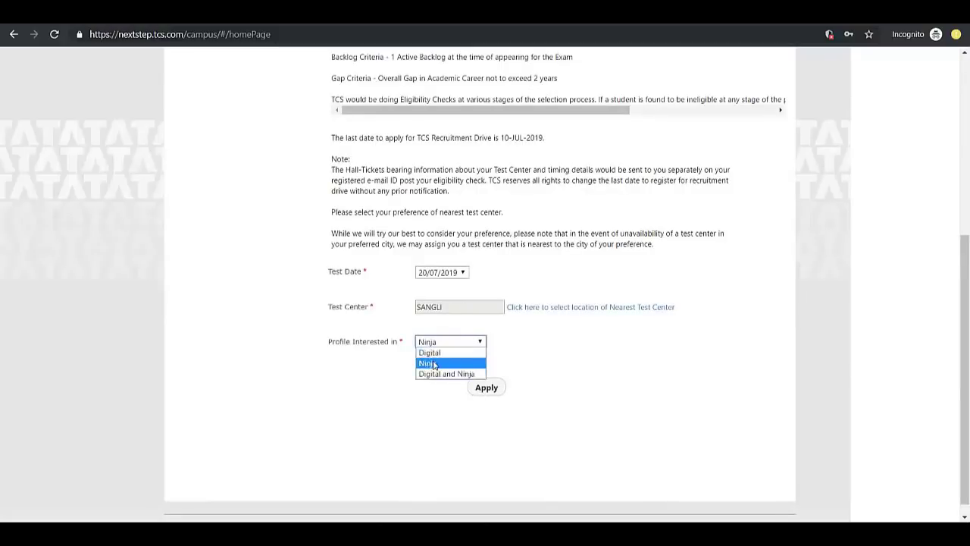
left_click(434, 363)
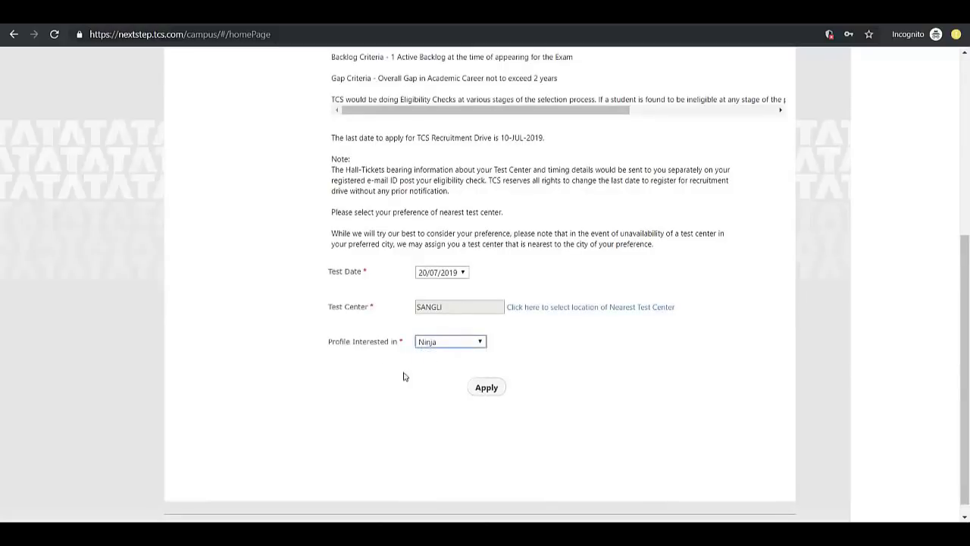
left_click(486, 389)
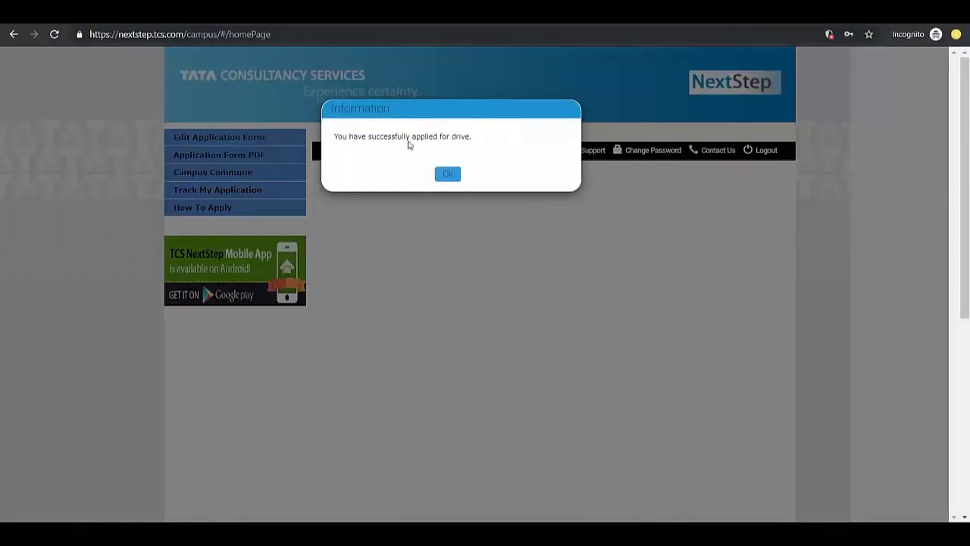
Dismiss the success message, view the Application Received status, then log out
left_click(447, 173)
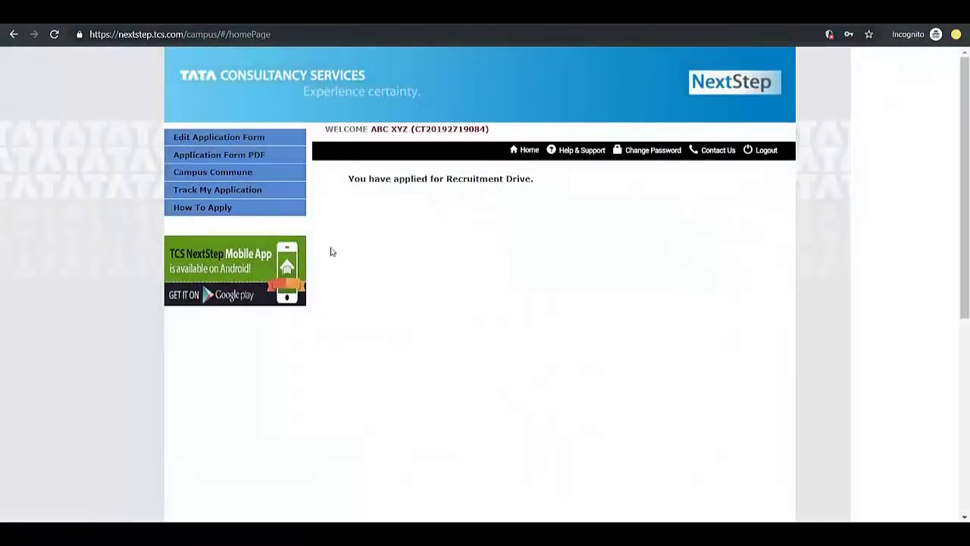
left_click(206, 194)
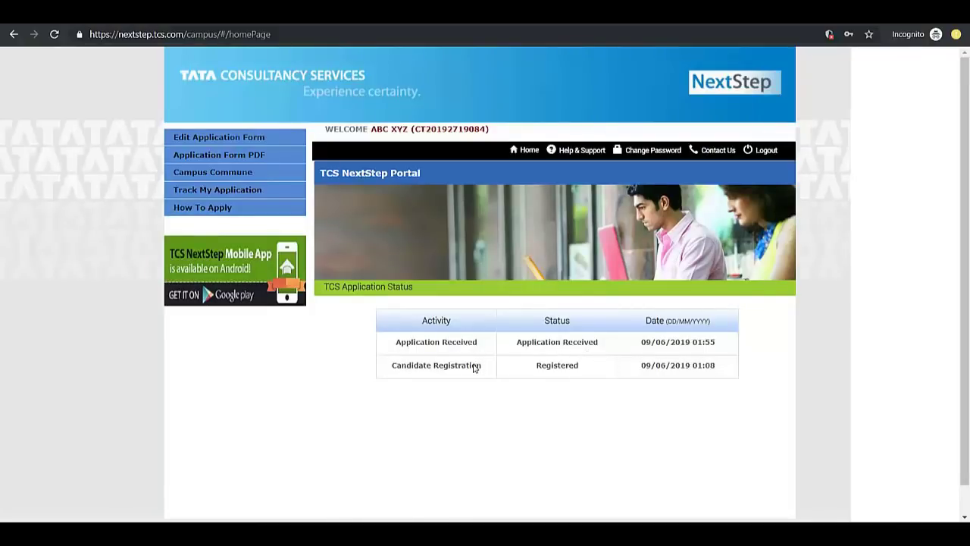
left_click(765, 154)
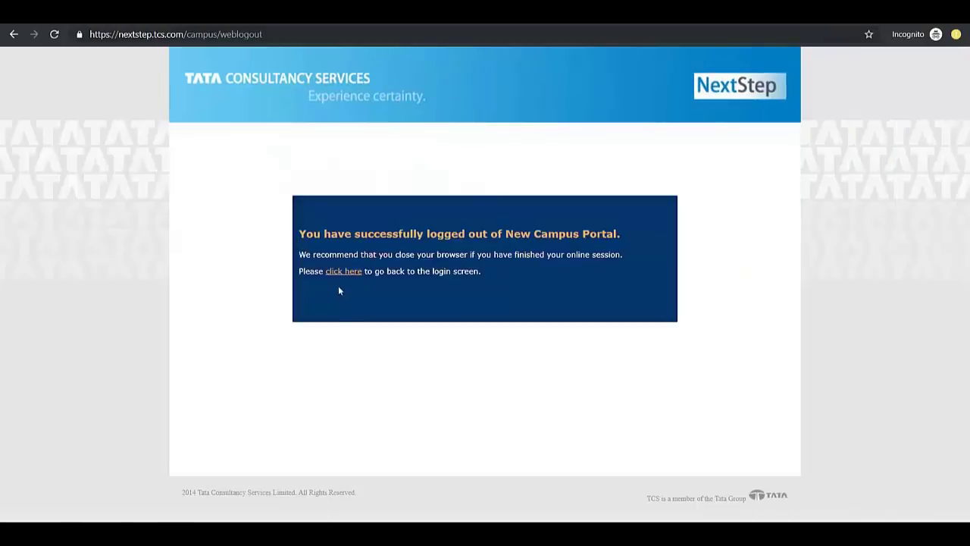
Return to the login page and sign in with the reference ID and password
left_click(342, 275)
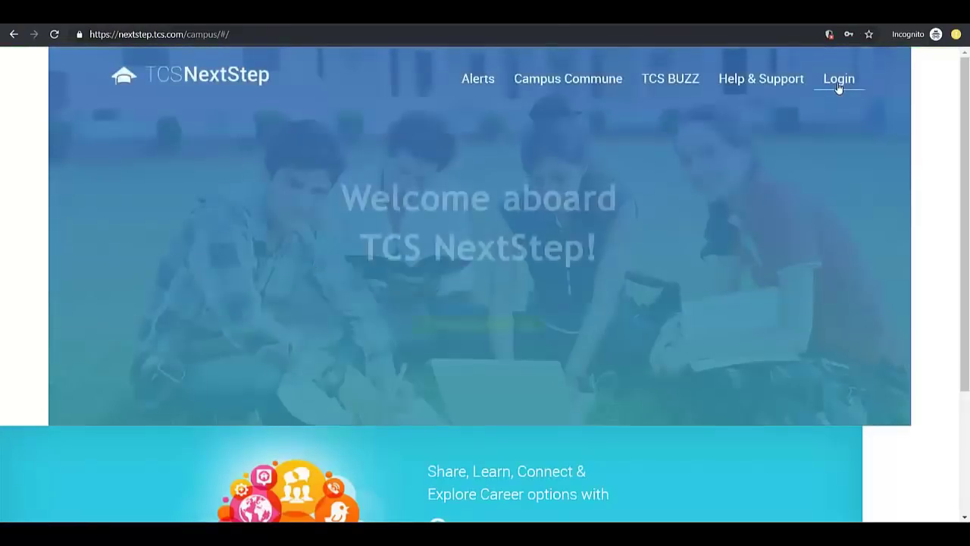
left_click(838, 84)
key("ctrl+v")
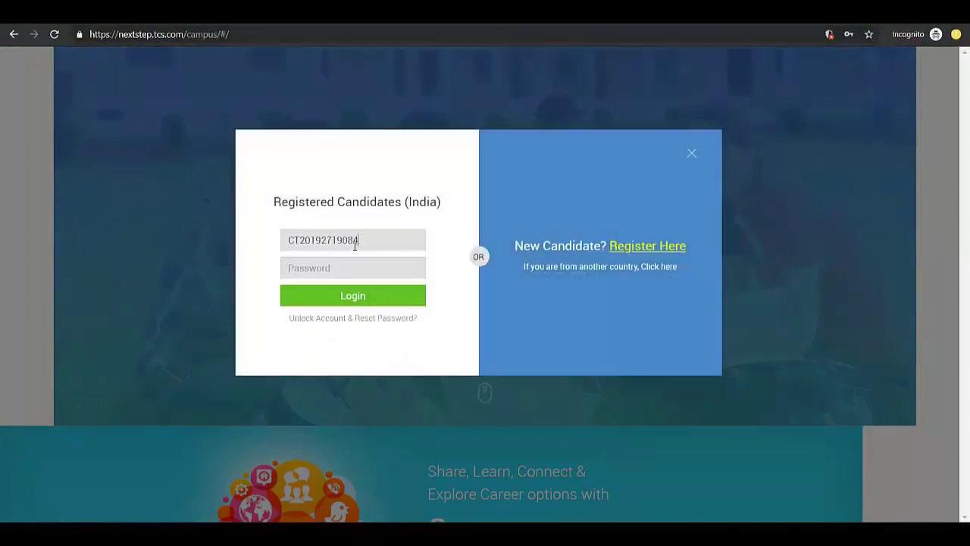
left_click(350, 270)
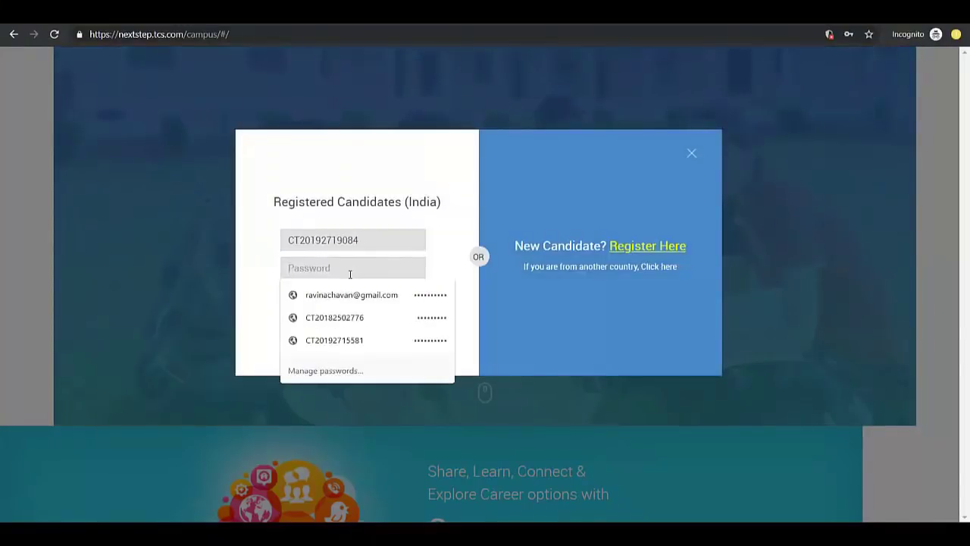
type("••")
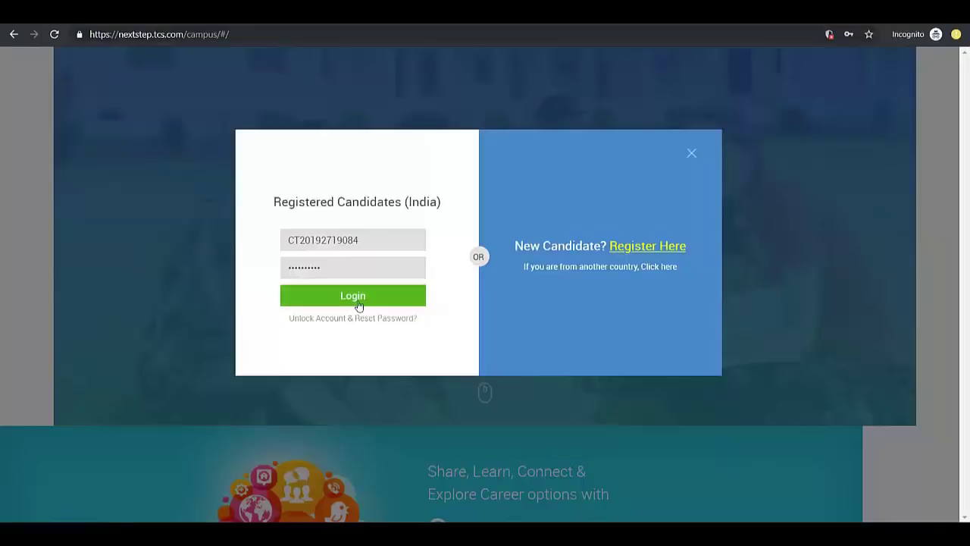
left_click(355, 299)
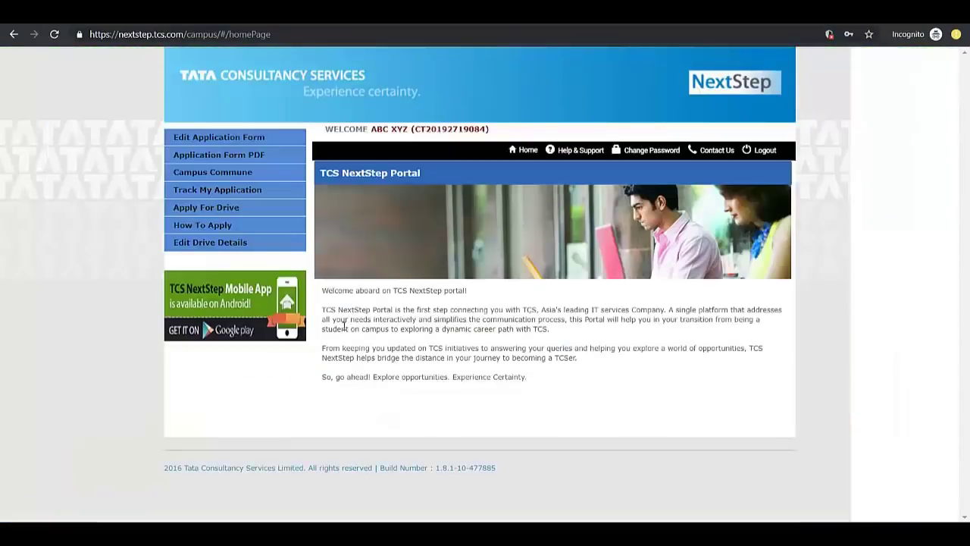
left_click(210, 214)
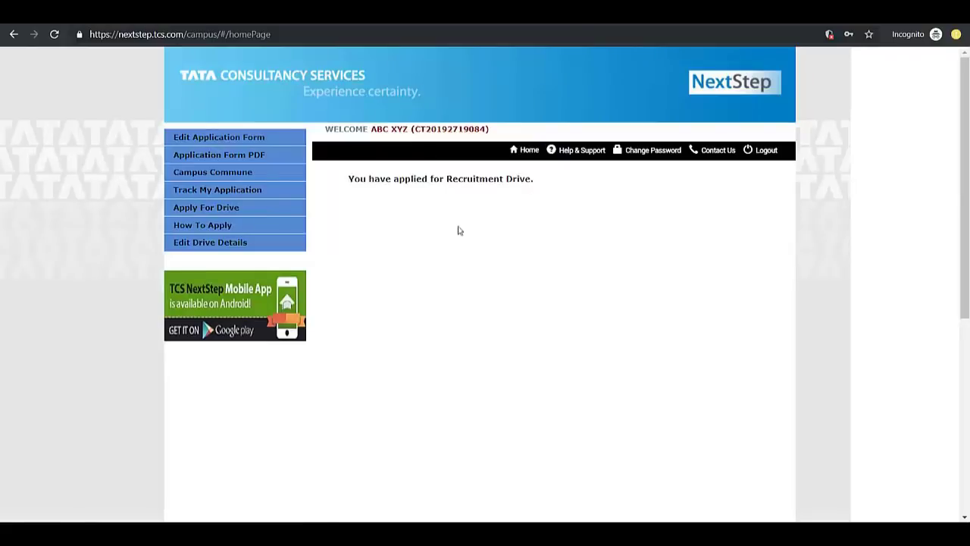
left_click(225, 156)
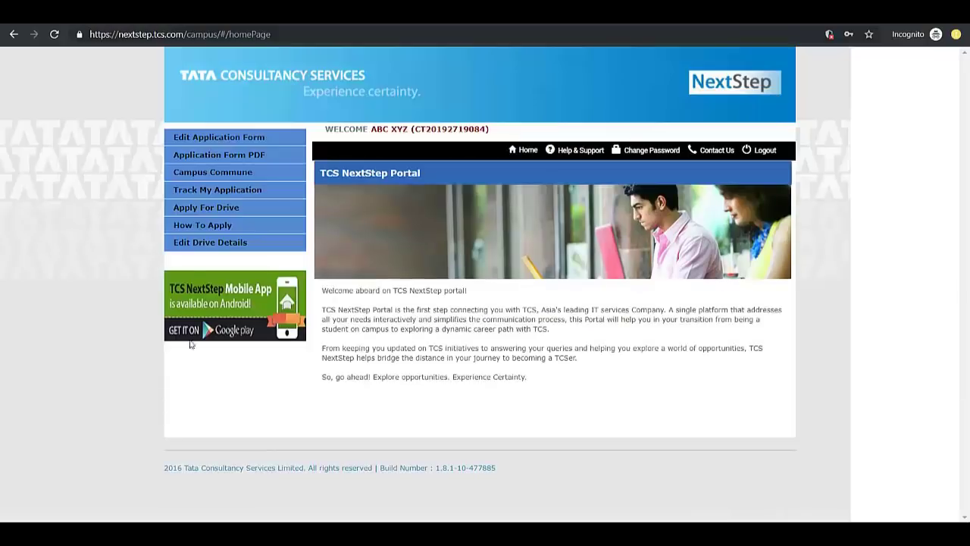
Change the drive's test centre to MUMBAI in the drive details form
left_click(196, 249)
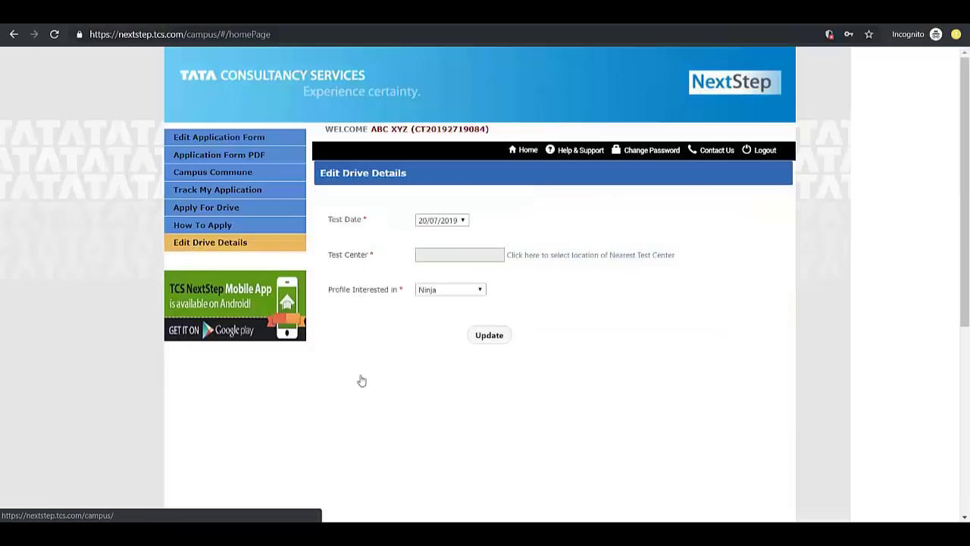
left_click(564, 256)
left_click(516, 269)
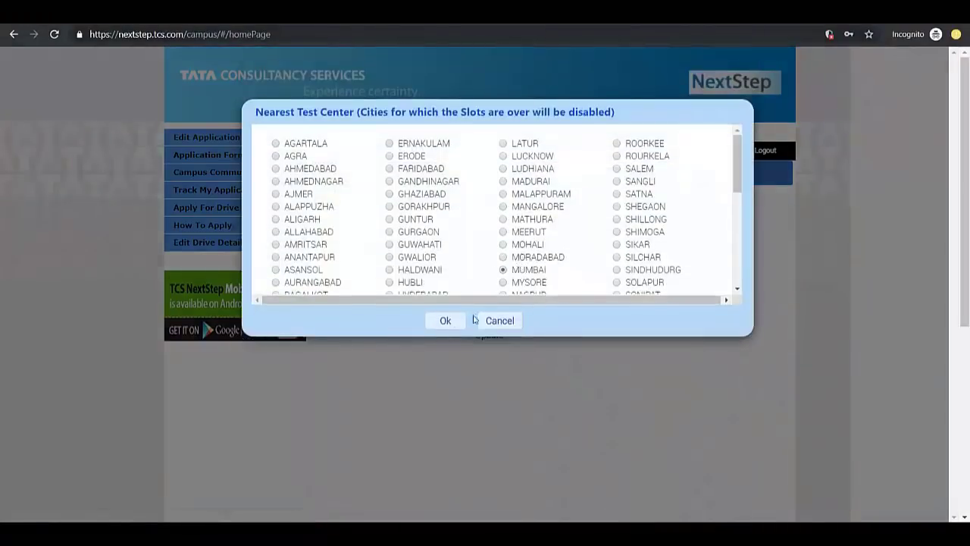
left_click(445, 321)
Set the profile to Digital and Ninja, save the update, and log out
left_click(470, 293)
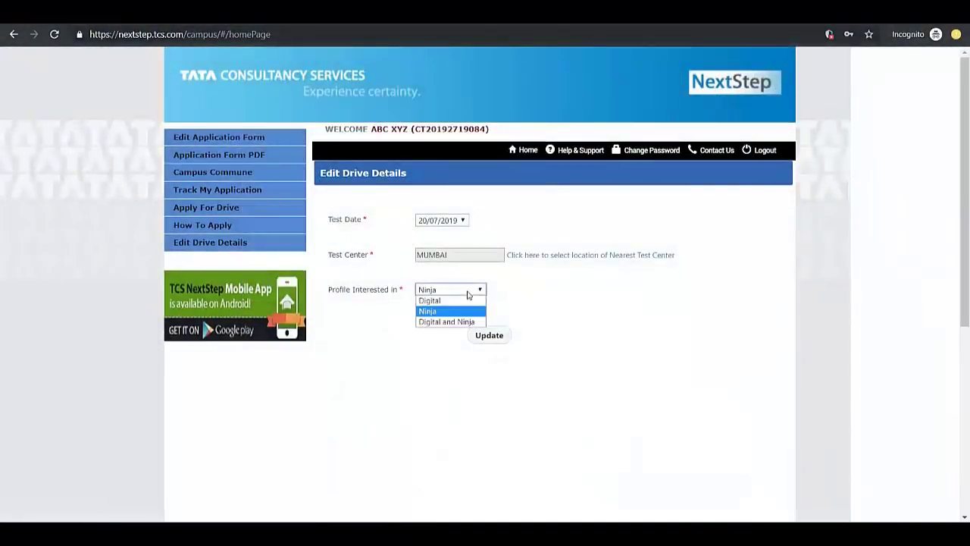
left_click(459, 321)
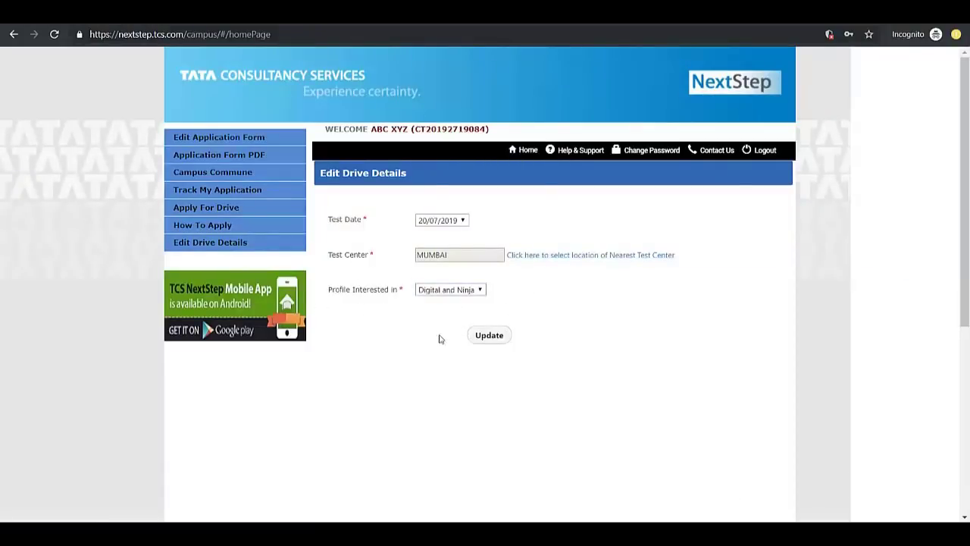
left_click(486, 342)
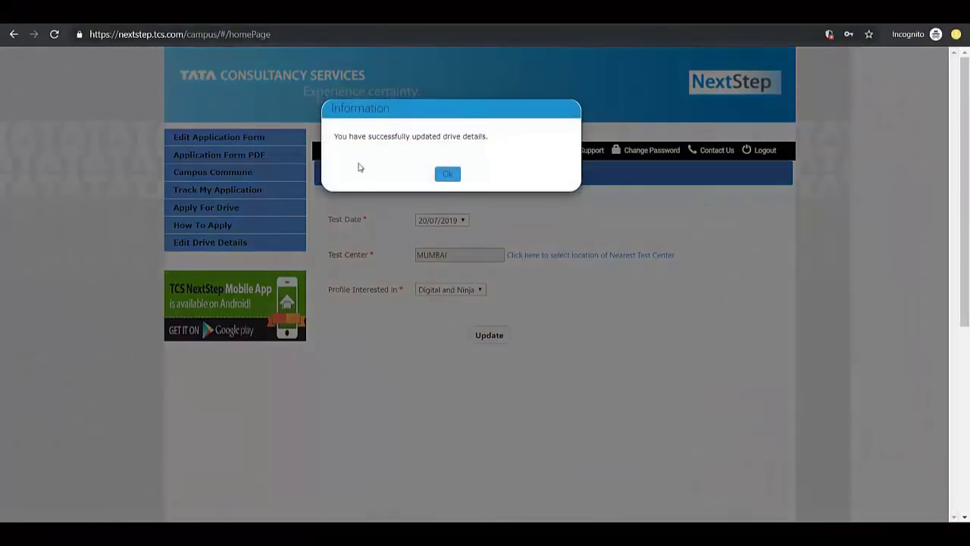
left_click(449, 173)
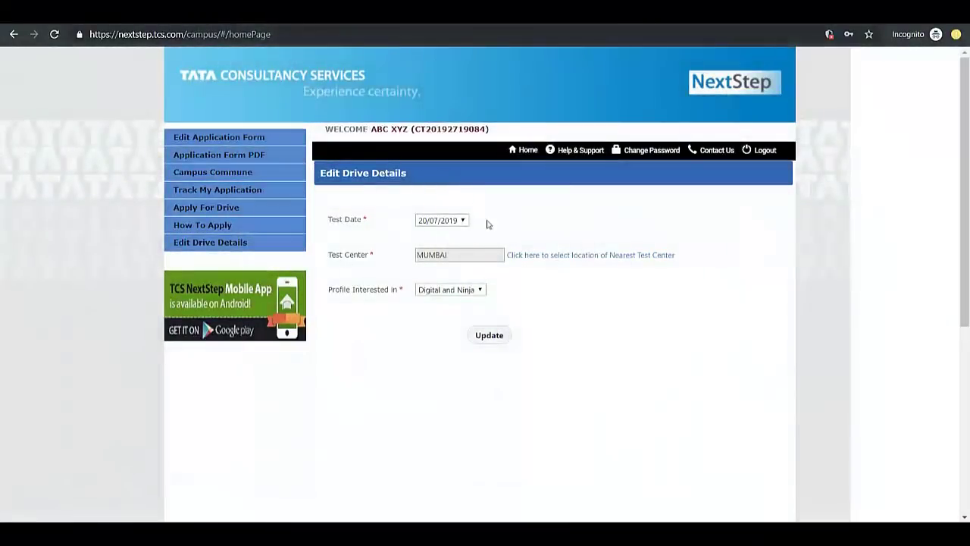
left_click(765, 151)
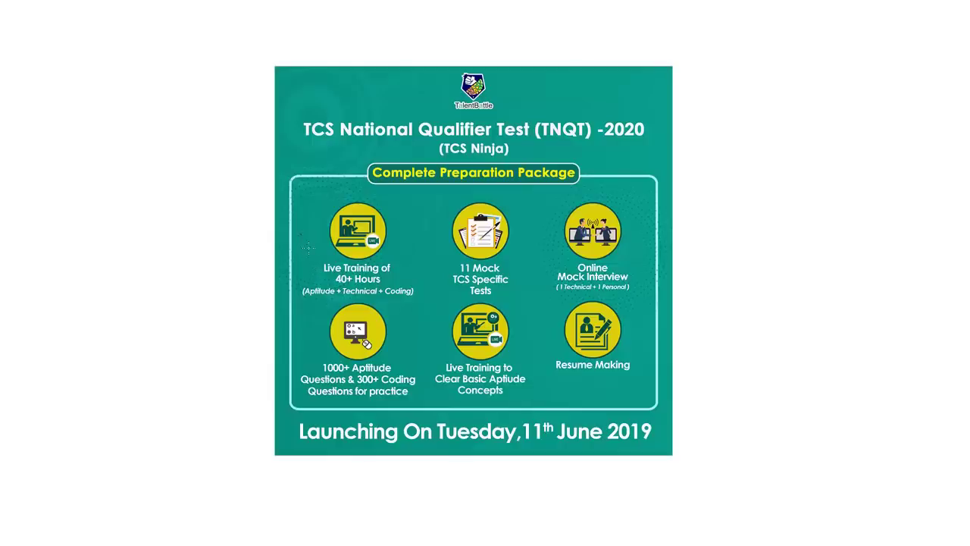
Tick Live Training and 11 Mock Tests on the poster and underline Aptitude/Technical/Coding
left_click_drag(300, 238, 323, 232)
left_click_drag(341, 294, 373, 291)
left_click_drag(423, 240, 448, 238)
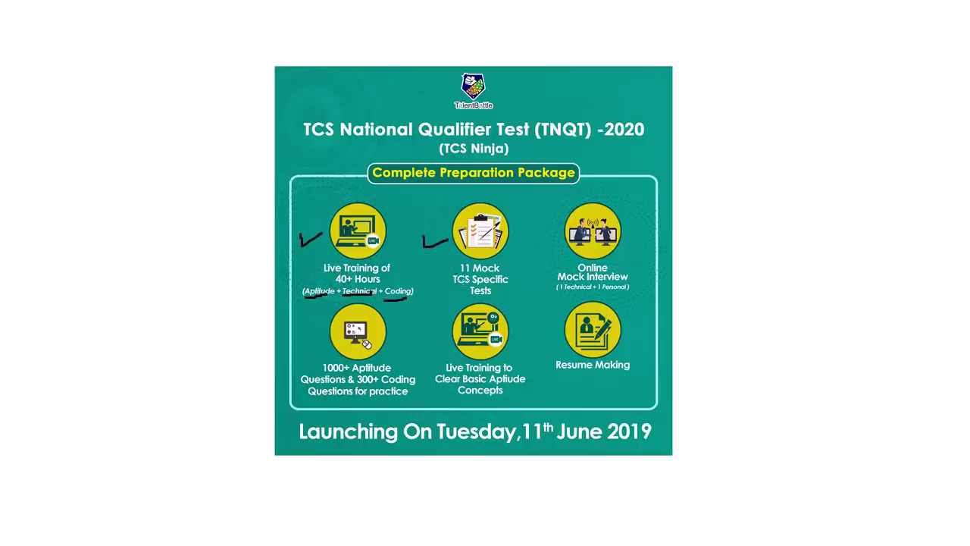